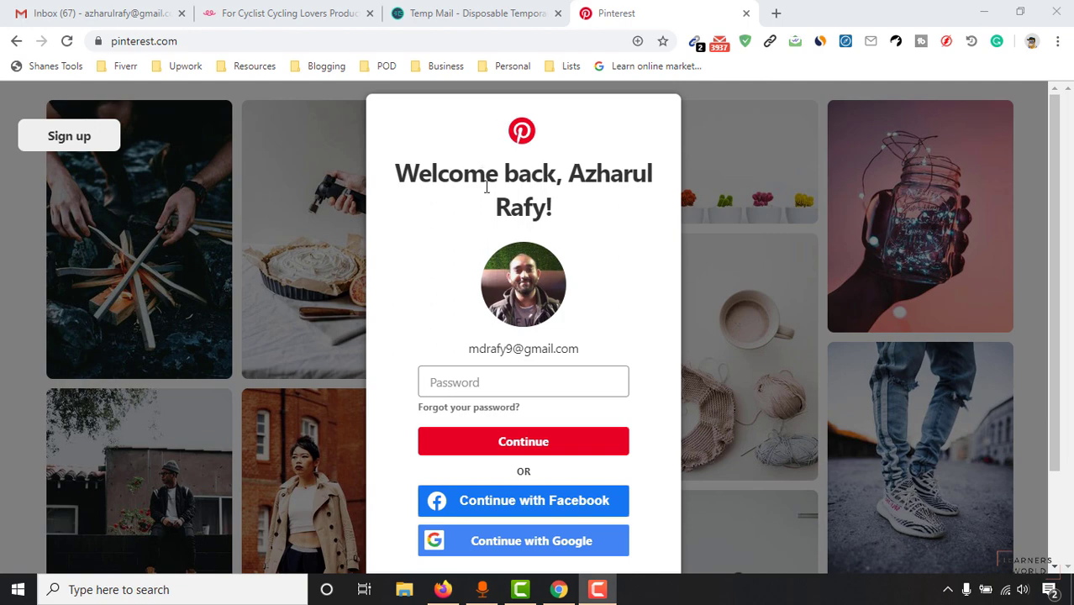
# Step: Check the cycling t-shirt page, then switch Pinterest from login to the sign-up form
pyautogui.click(290, 20)
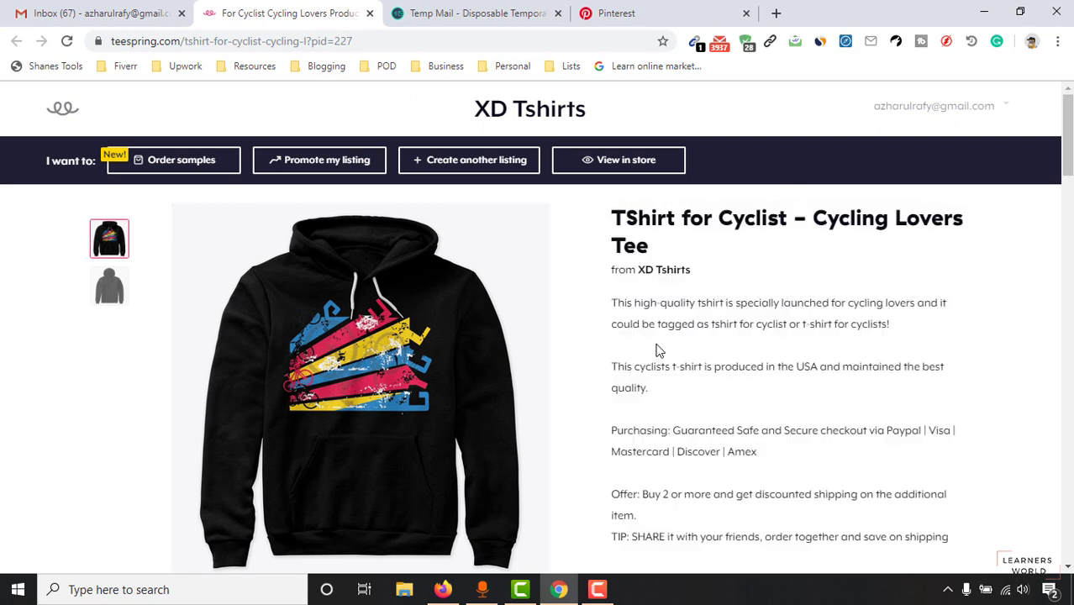
pyautogui.click(700, 9)
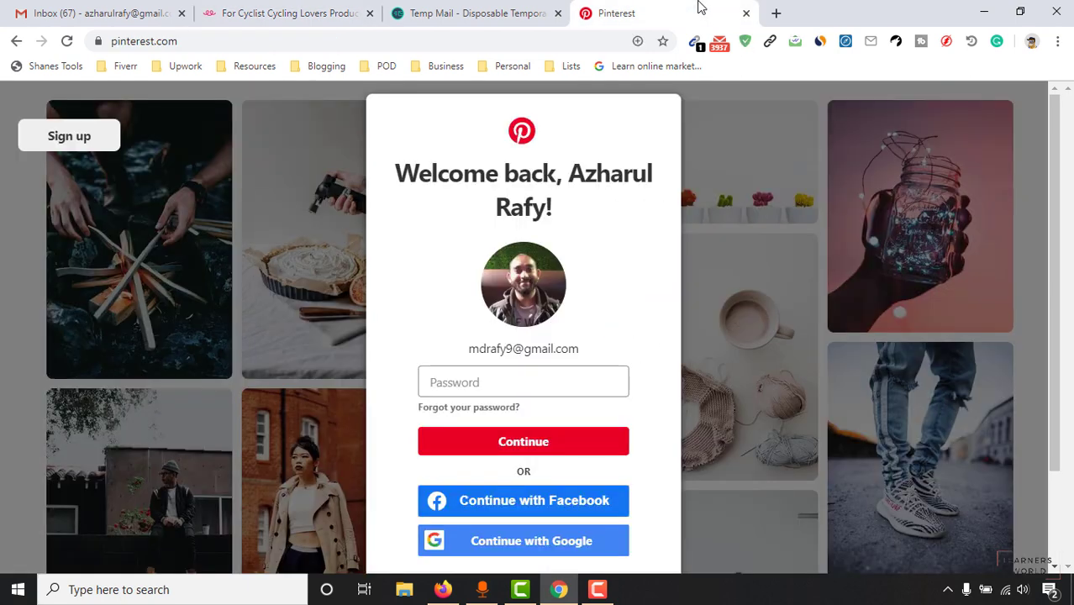
pyautogui.click(217, 37)
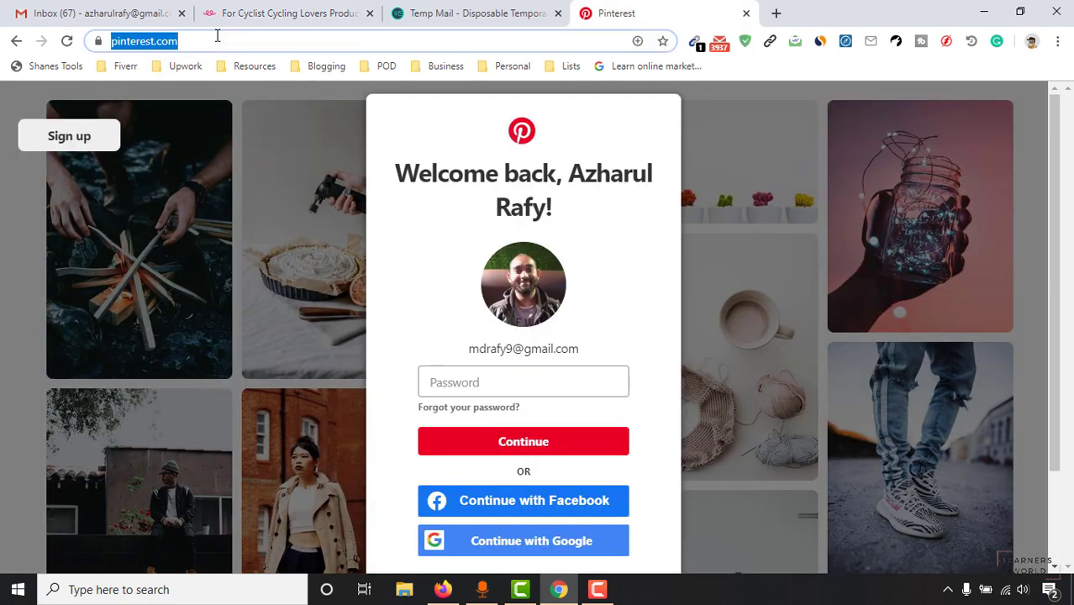
pyautogui.scroll(-2, 489, 412)
pyautogui.scroll(2, 537, 384)
pyautogui.click(85, 147)
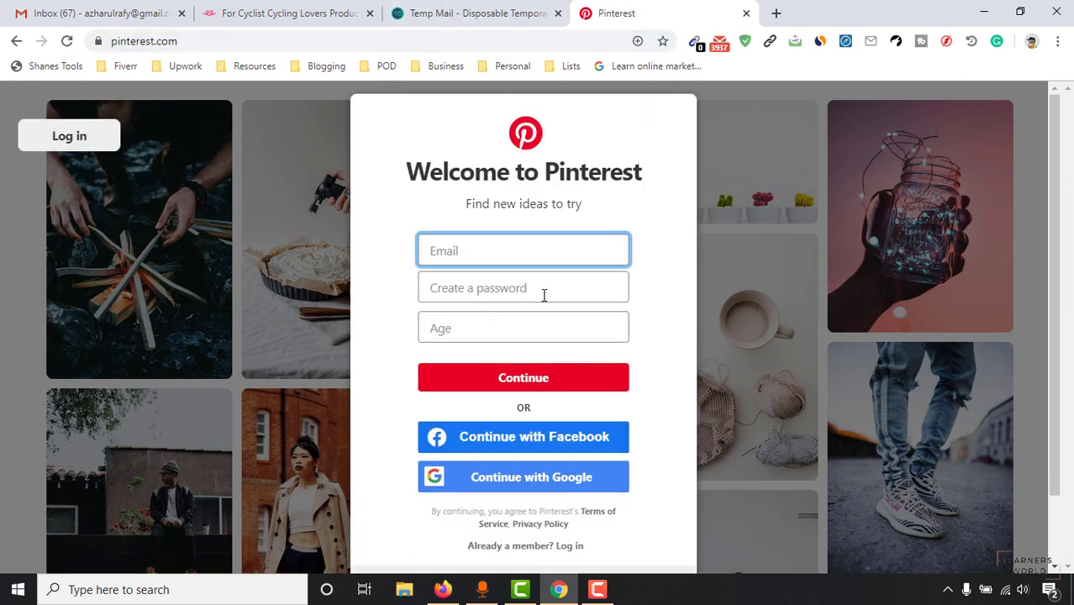
# Step: Copy the Temp Mail address and paste it into a new Notepad note
pyautogui.click(428, 12)
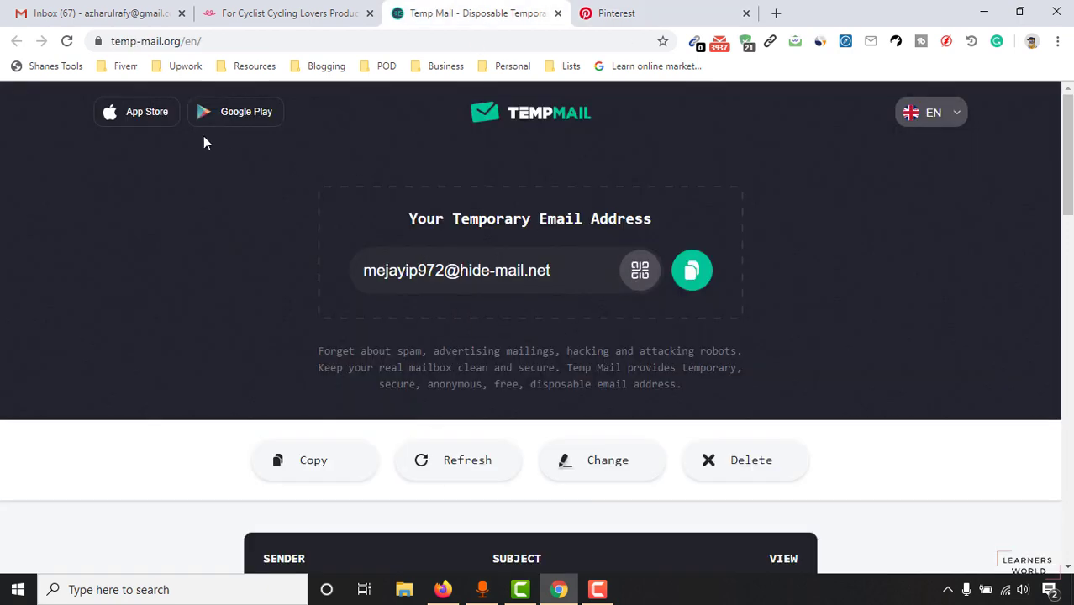
pyautogui.click(691, 270)
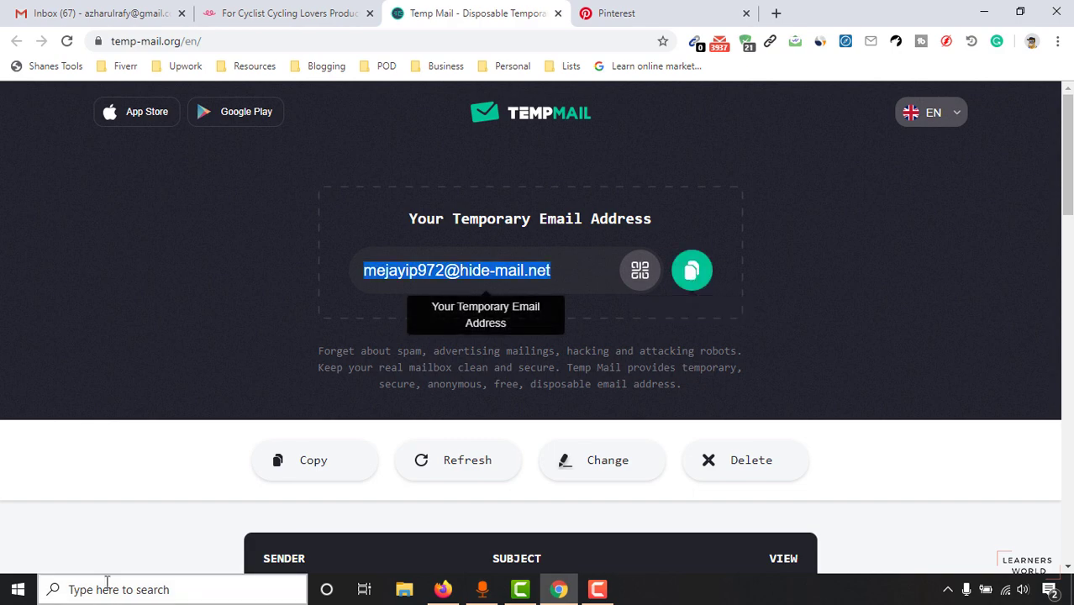
pyautogui.click(123, 589)
pyautogui.write('note')
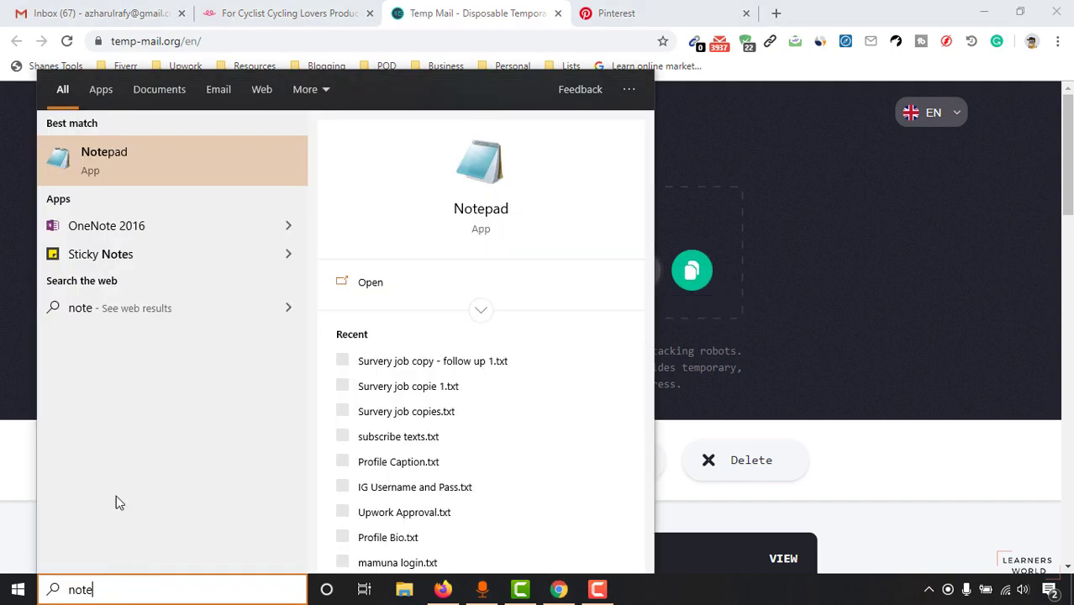
pyautogui.click(137, 162)
pyautogui.hotkey('ctrl', 'v')
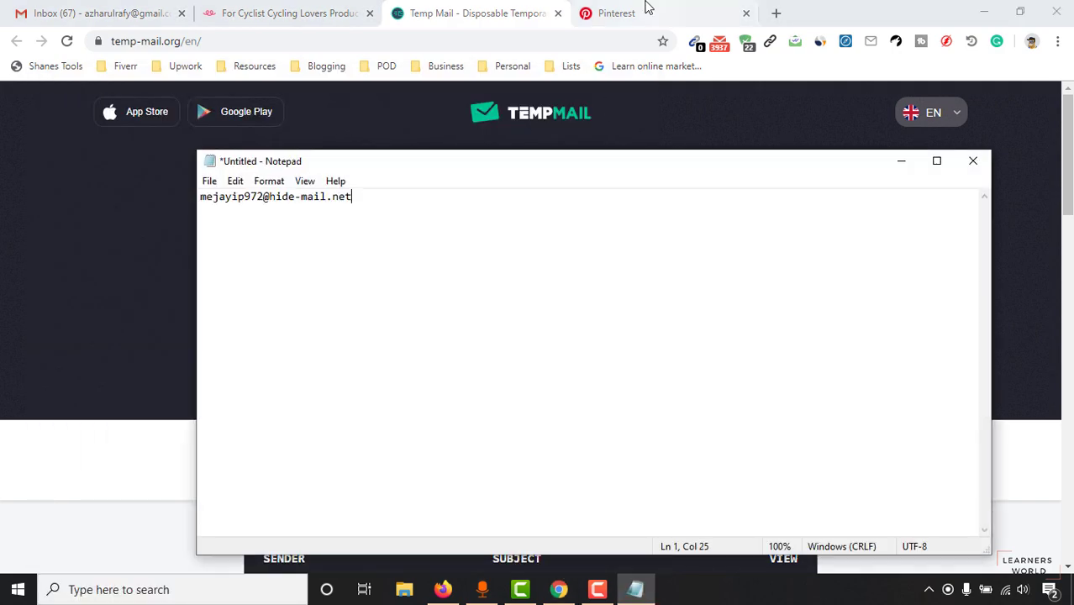
pyautogui.click(644, 10)
# Step: Sign up with the temporary email, the browser's suggested password and age 27
pyautogui.hotkey('ctrl', 'v')
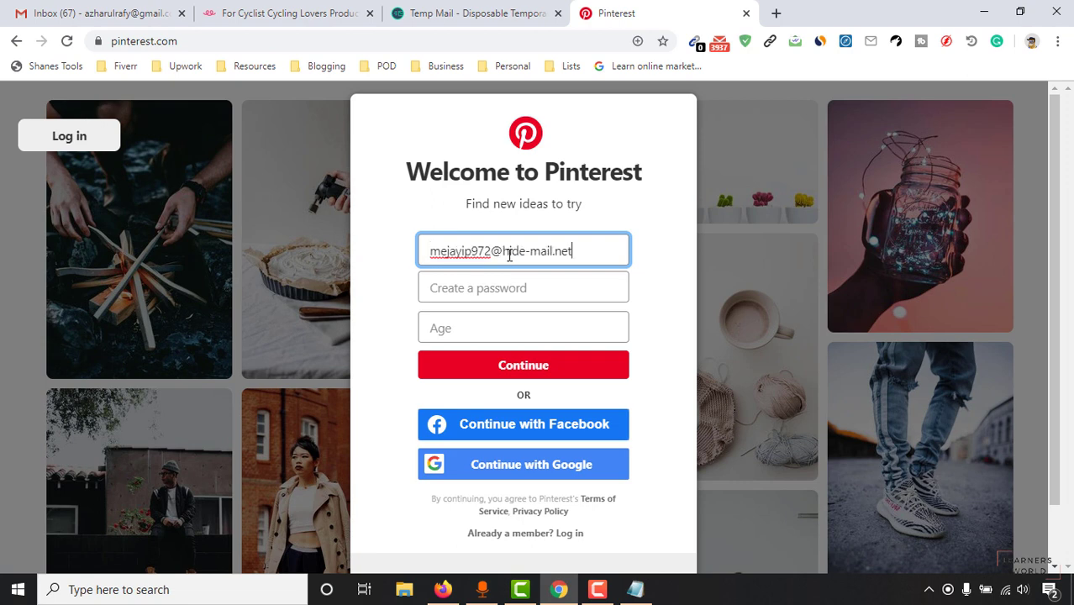
pyautogui.click(502, 290)
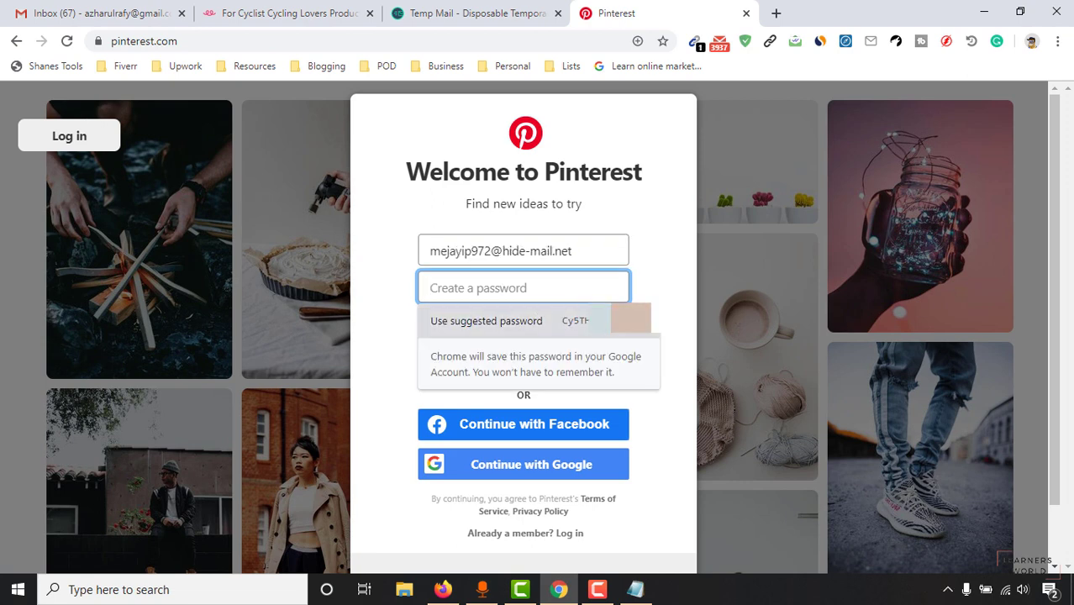
pyautogui.click(607, 330)
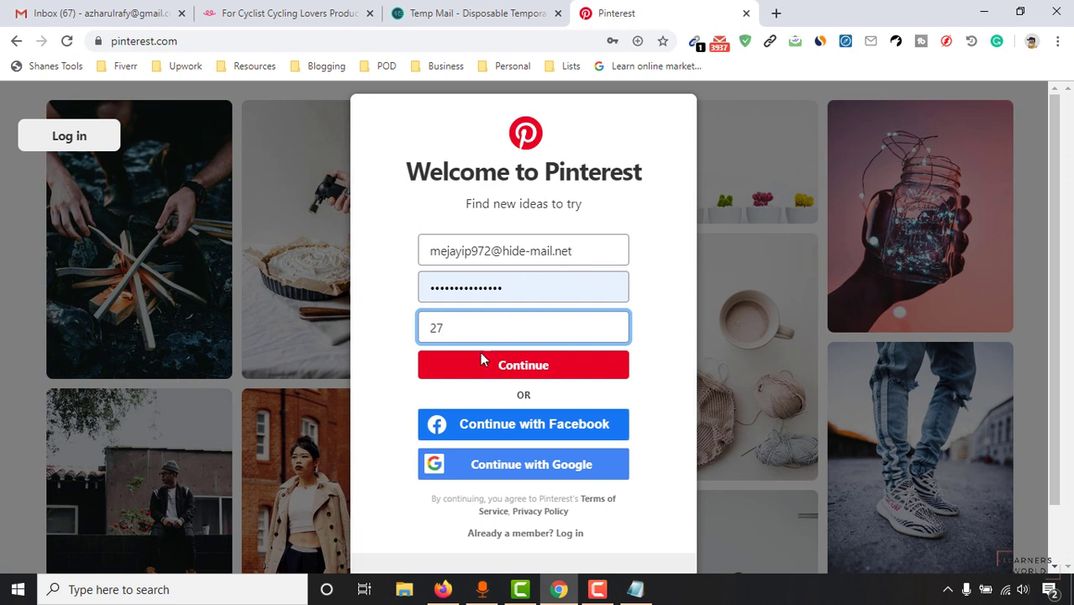
pyautogui.click(517, 367)
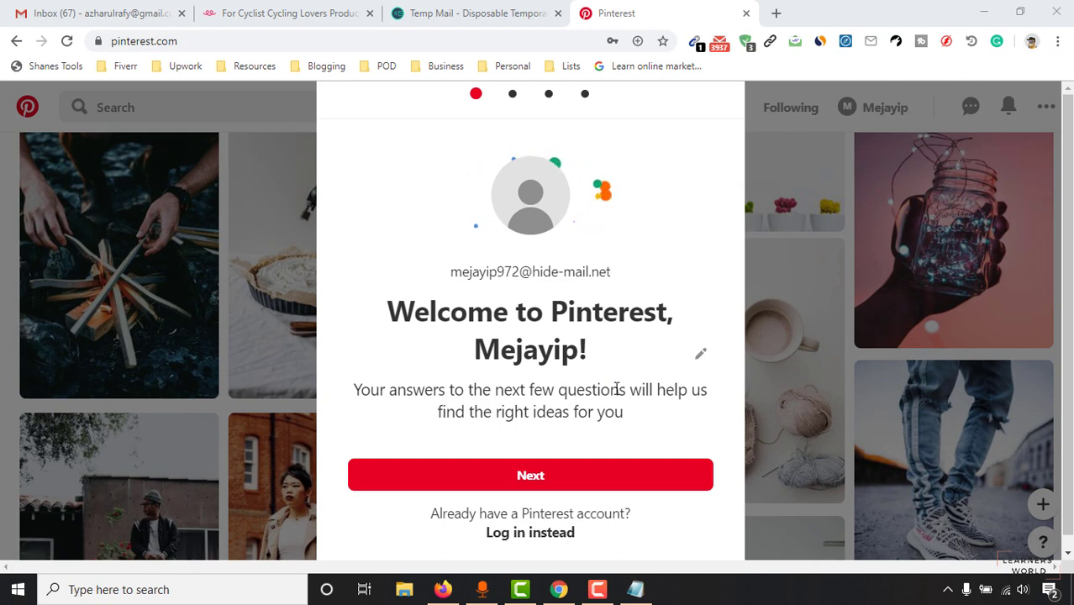
# Step: Answer the setup questions as Female, with United States as the country
pyautogui.click(523, 490)
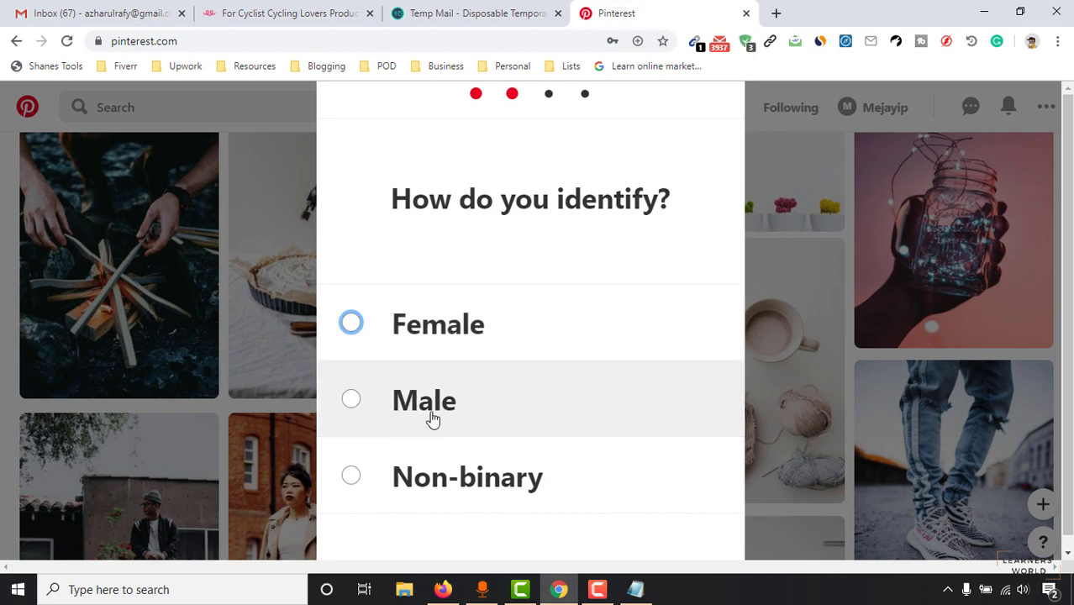
pyautogui.click(451, 337)
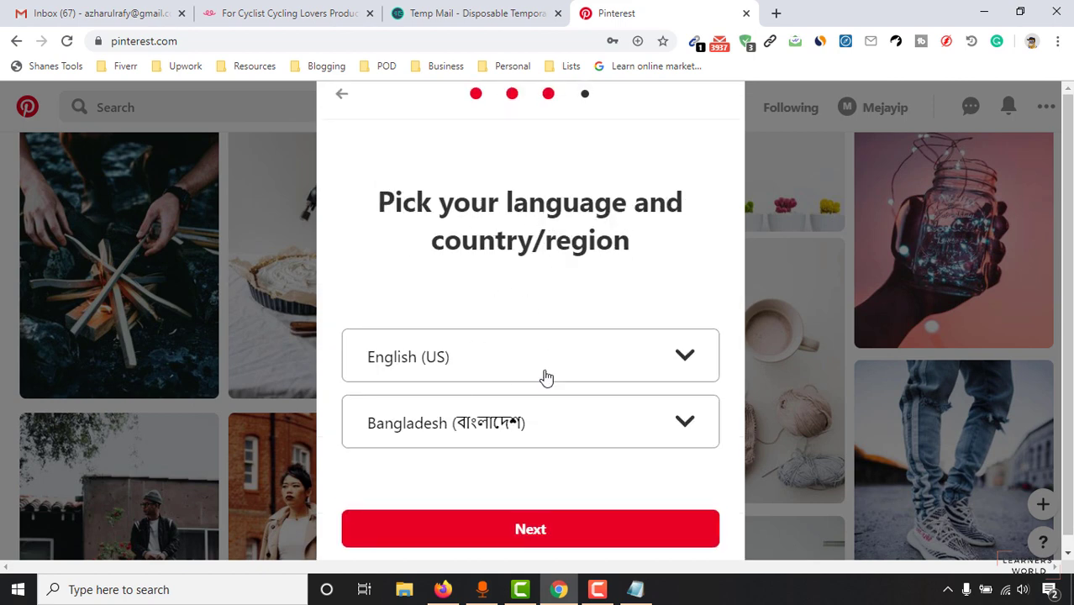
pyautogui.click(523, 440)
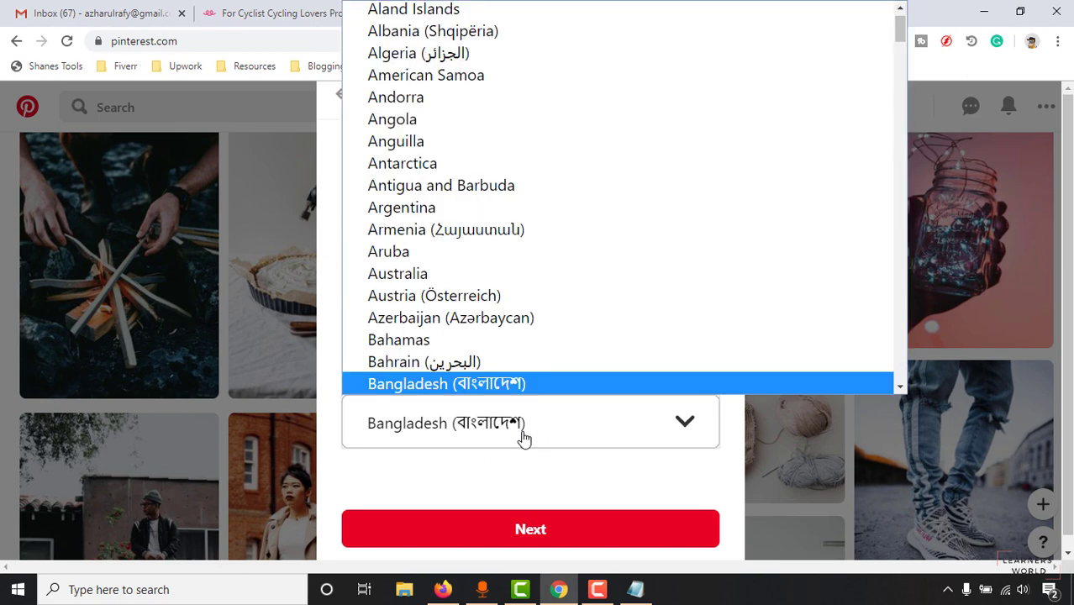
pyautogui.write('un')
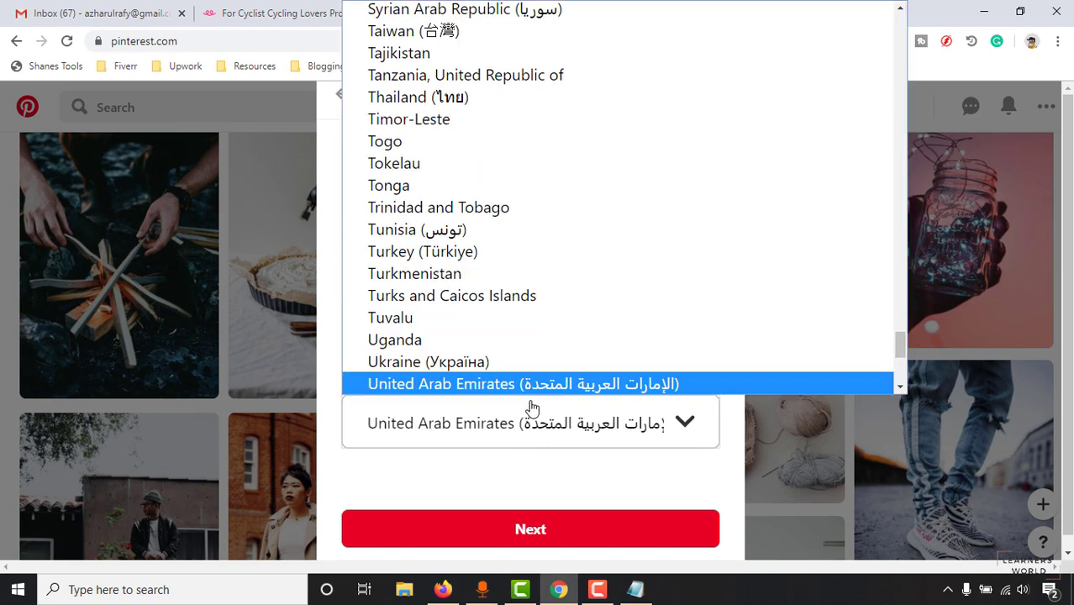
pyautogui.scroll(-3, 497, 319)
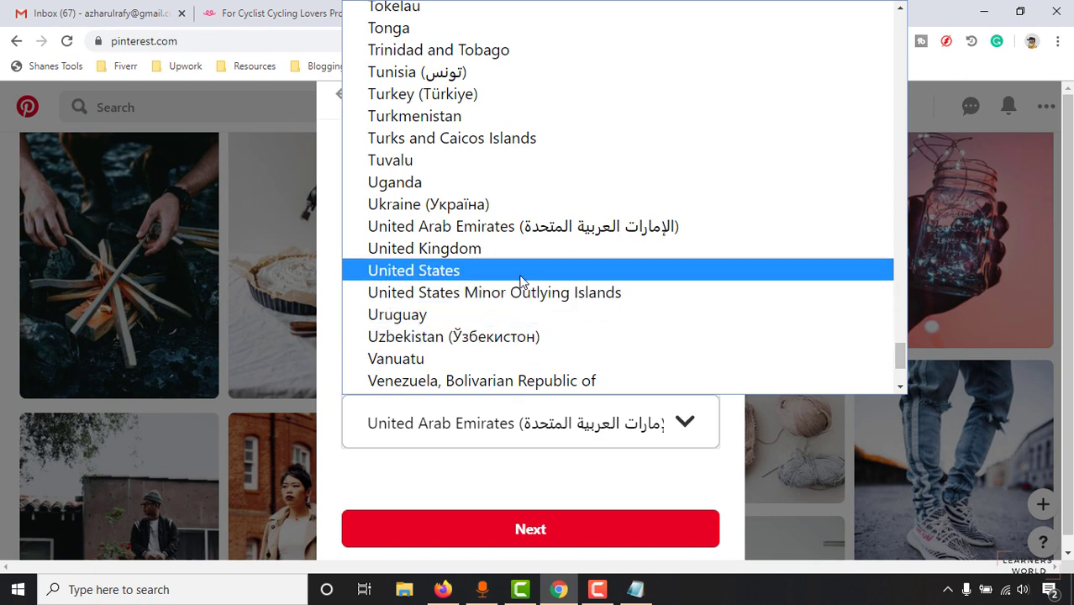
pyautogui.click(546, 272)
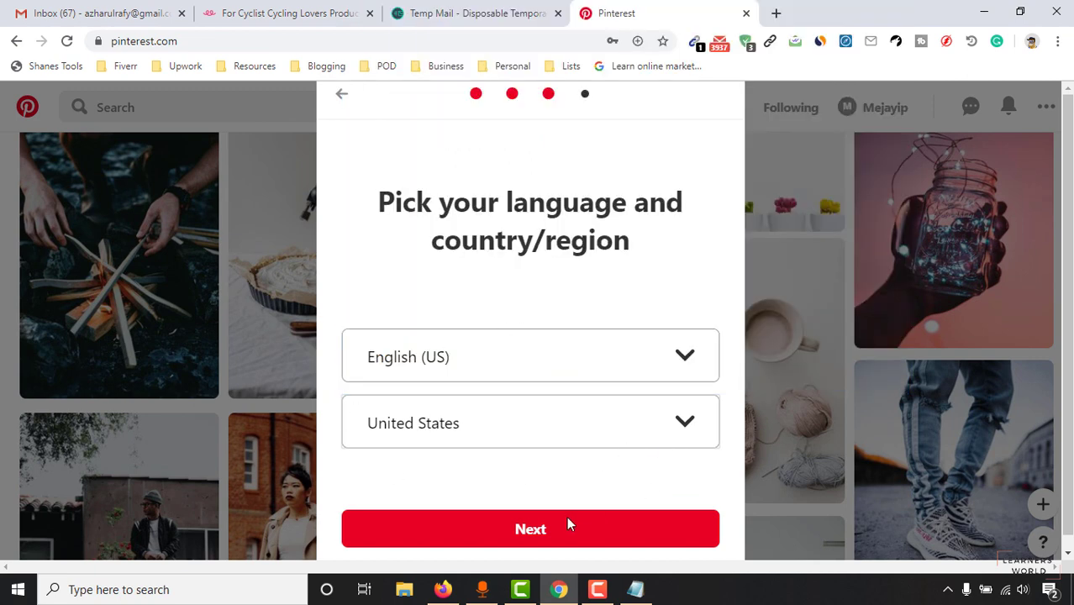
pyautogui.click(527, 531)
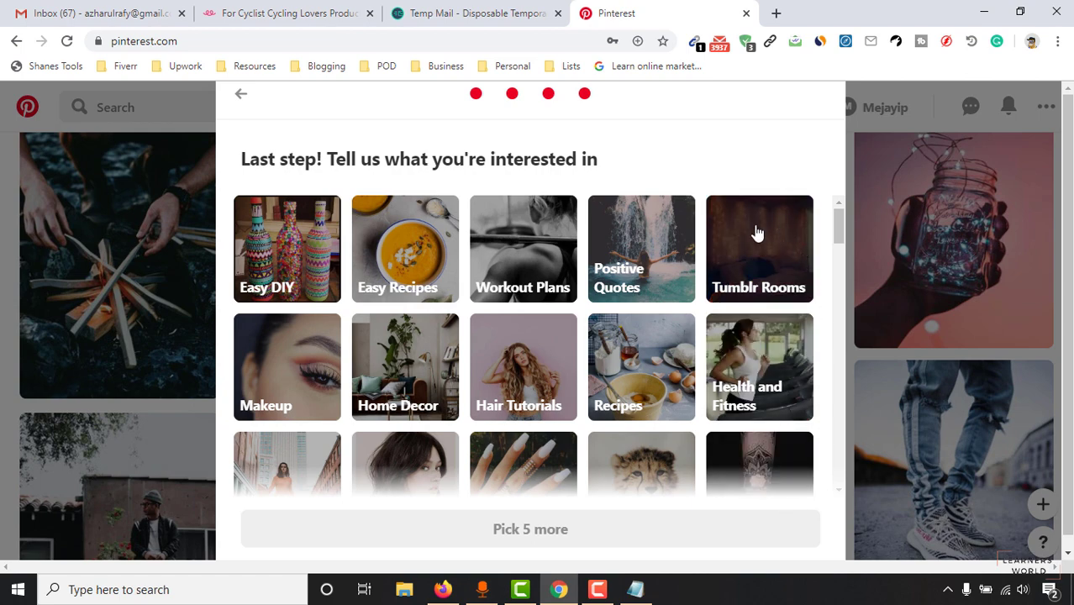
# Step: Pick Easy DIY, Easy Recipes, Home Decor, Baby Animals and Gift Ideas as interests, then finish
pyautogui.click(295, 267)
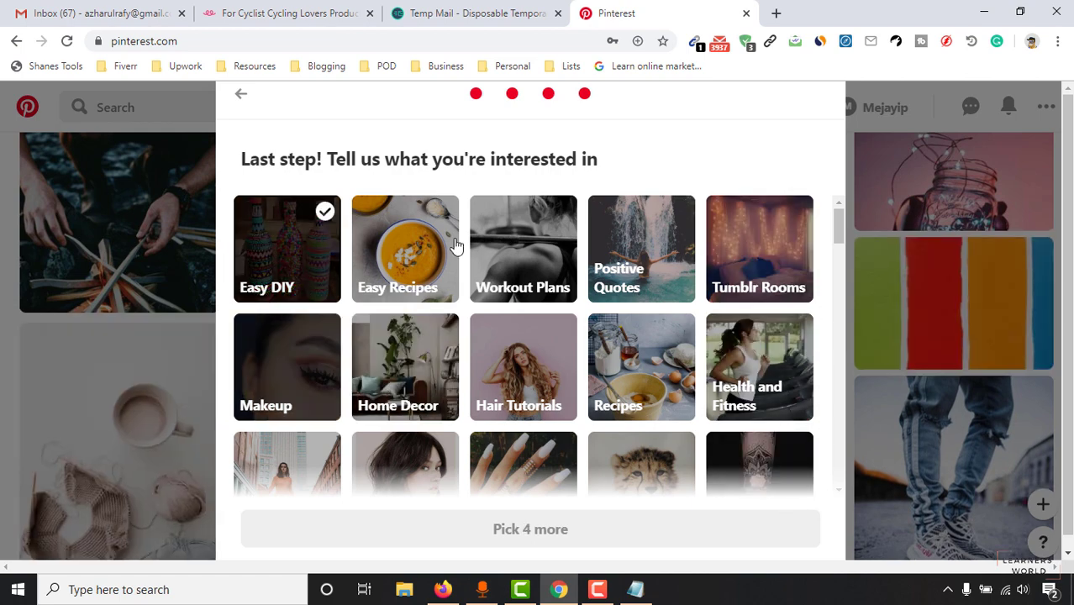
pyautogui.click(412, 252)
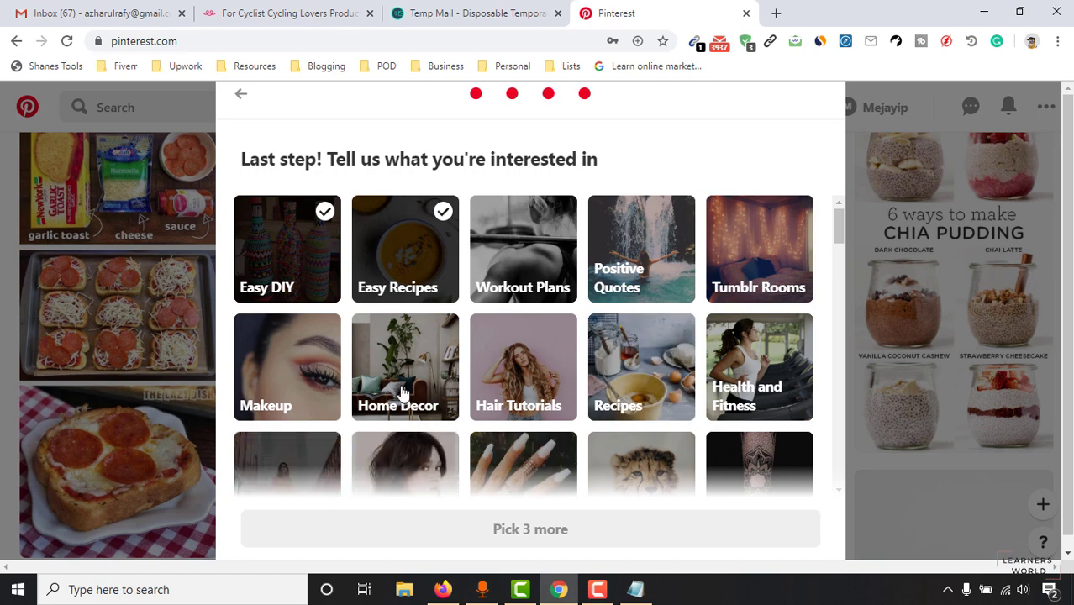
pyautogui.click(433, 356)
pyautogui.scroll(-2, 732, 328)
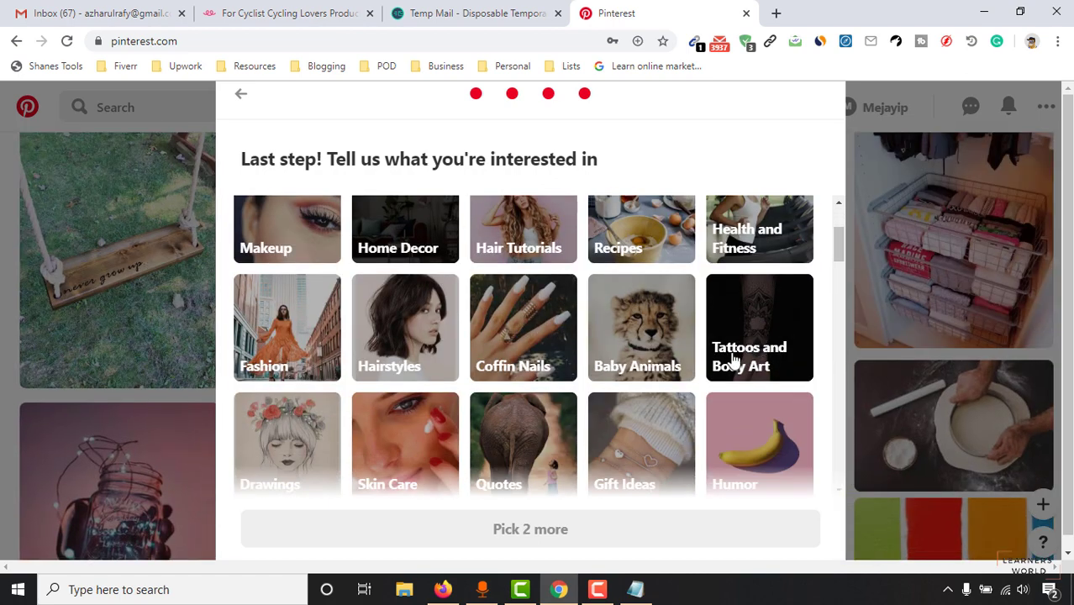
pyautogui.click(664, 329)
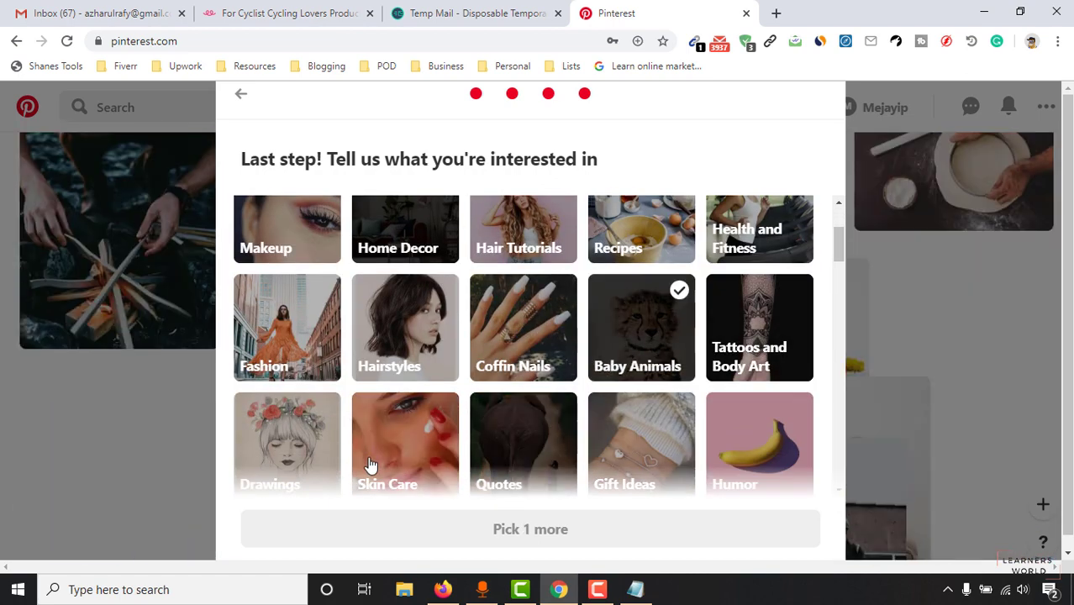
pyautogui.scroll(-2, 672, 365)
pyautogui.scroll(4, 702, 351)
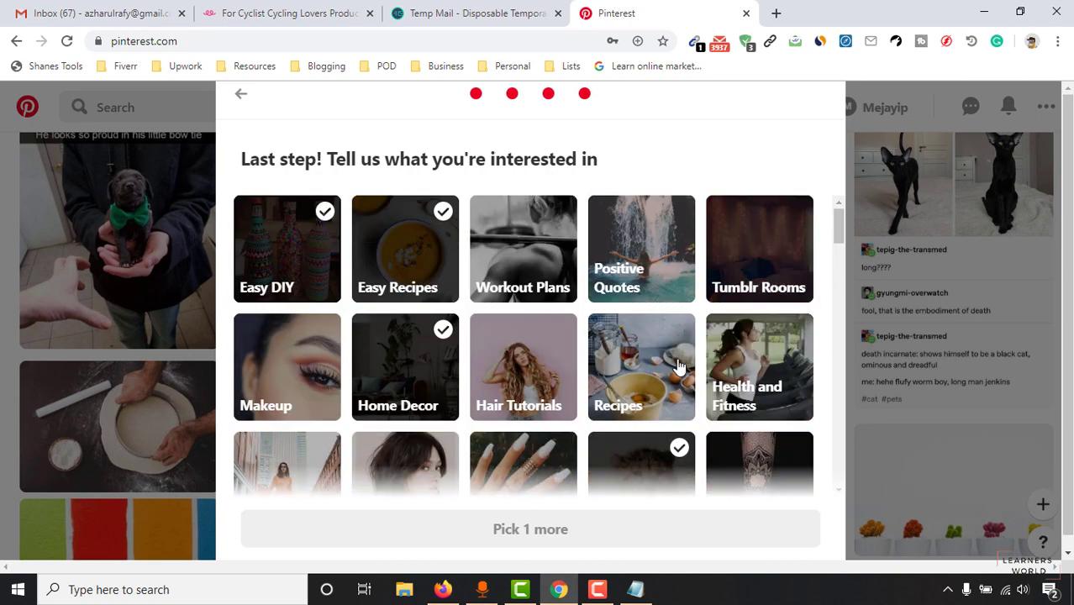
pyautogui.scroll(-3, 664, 395)
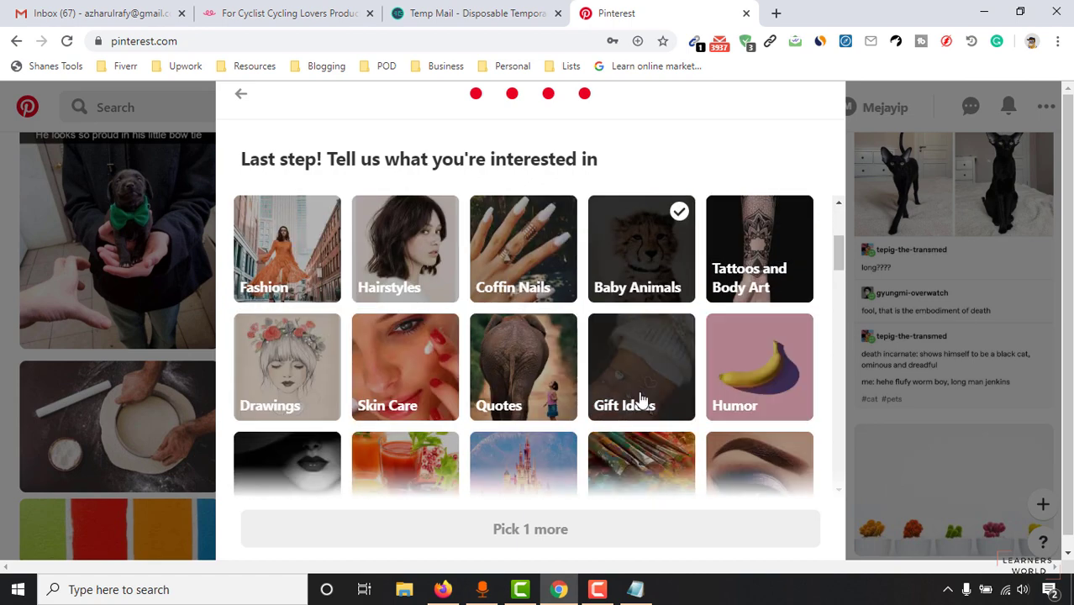
pyautogui.click(640, 395)
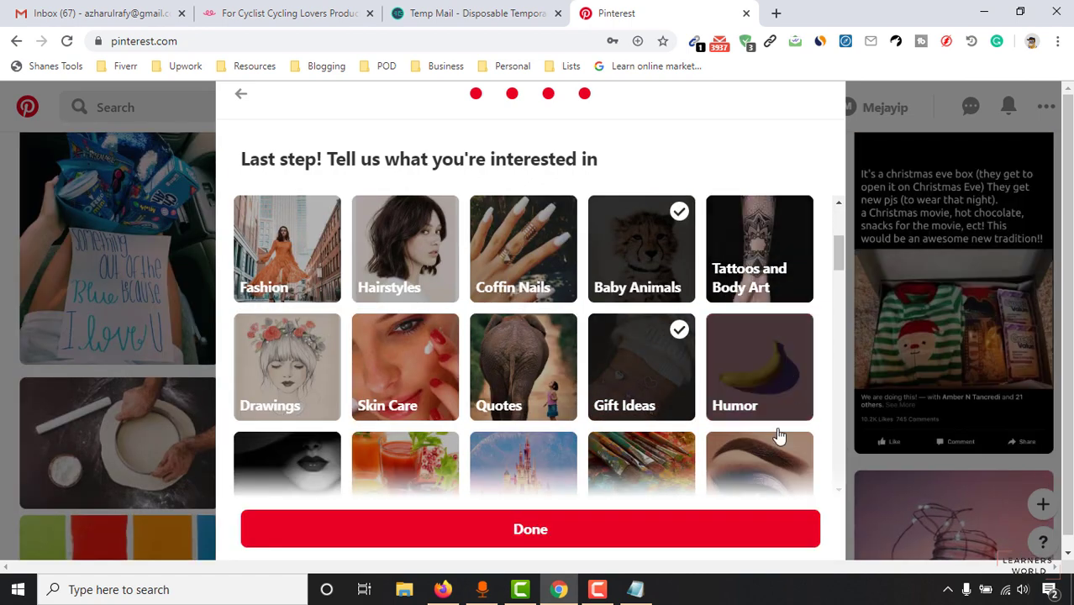
pyautogui.click(525, 534)
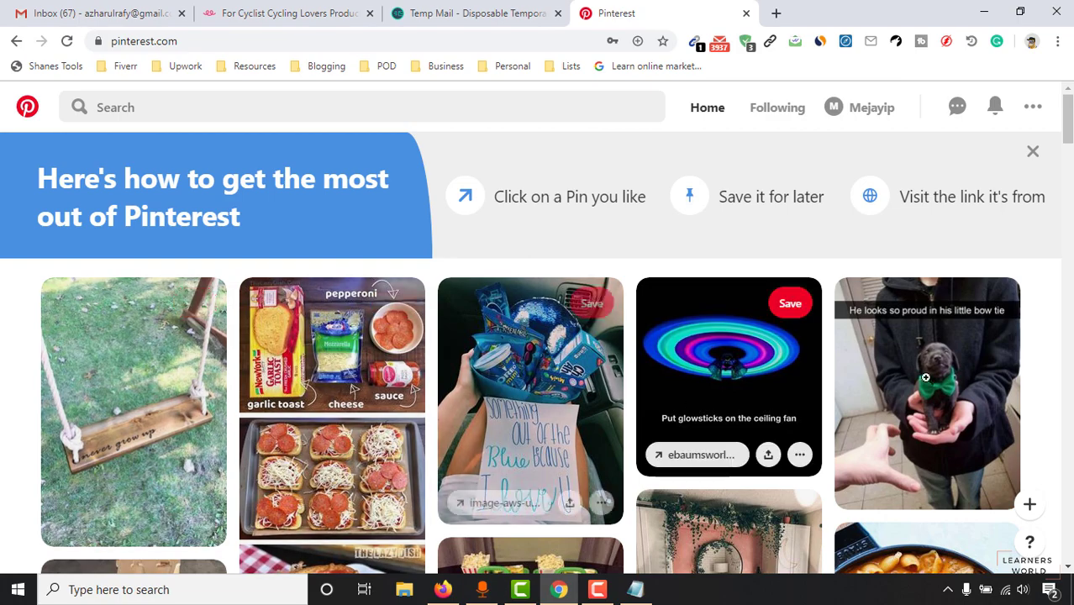
# Step: Scroll down through the new home feed and back to the top
pyautogui.scroll(-6, 159, 454)
pyautogui.scroll(-12, 160, 454)
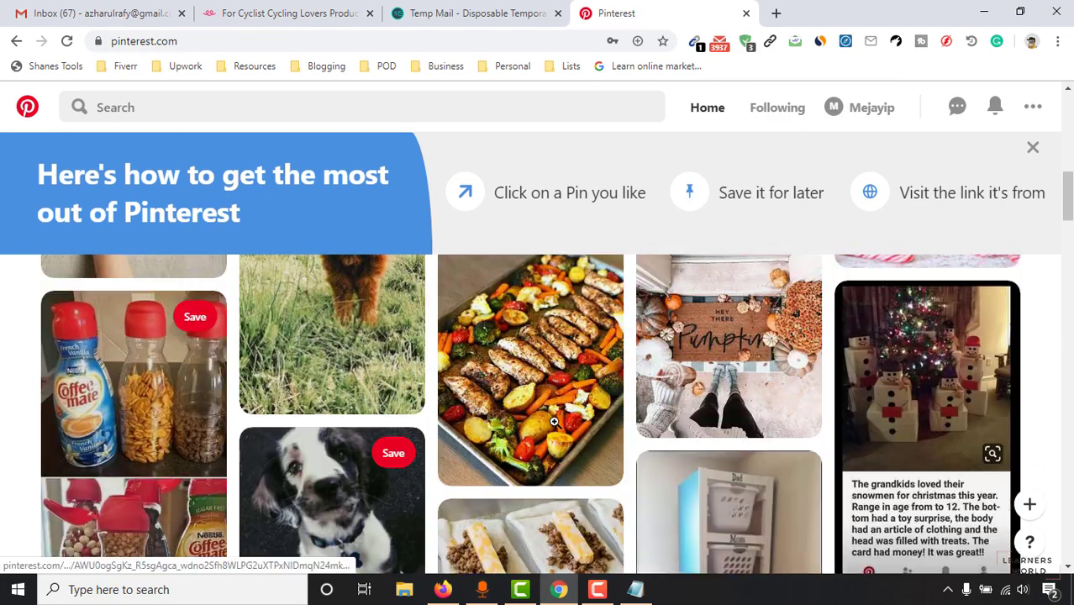
pyautogui.scroll(15, 604, 433)
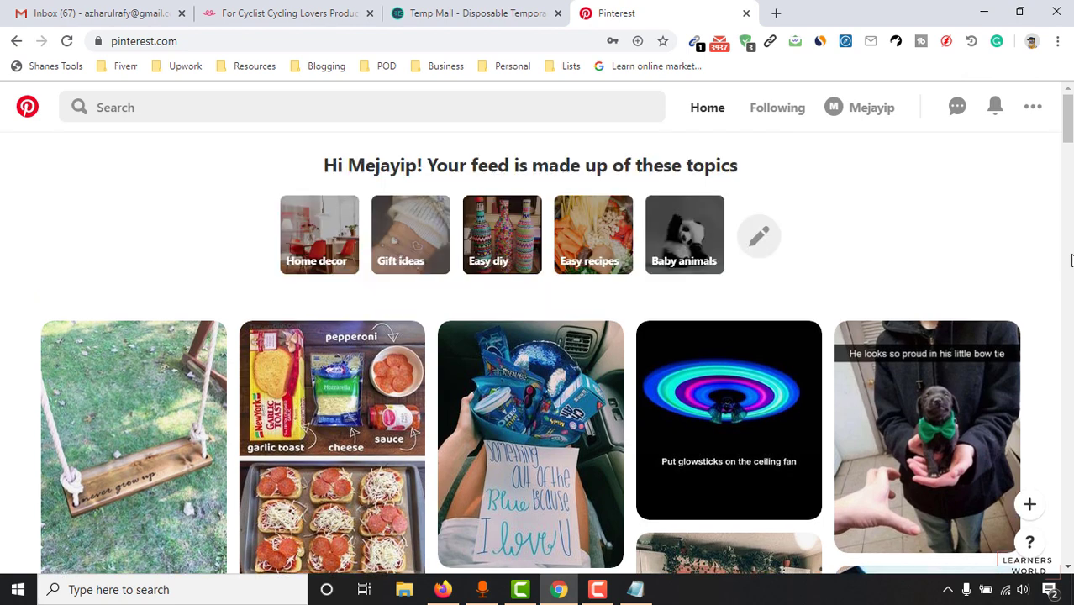
# Step: Upload profile picture.jpg from Desktop > Pinterest Marketing Step by Step as the profile photo
pyautogui.click(866, 110)
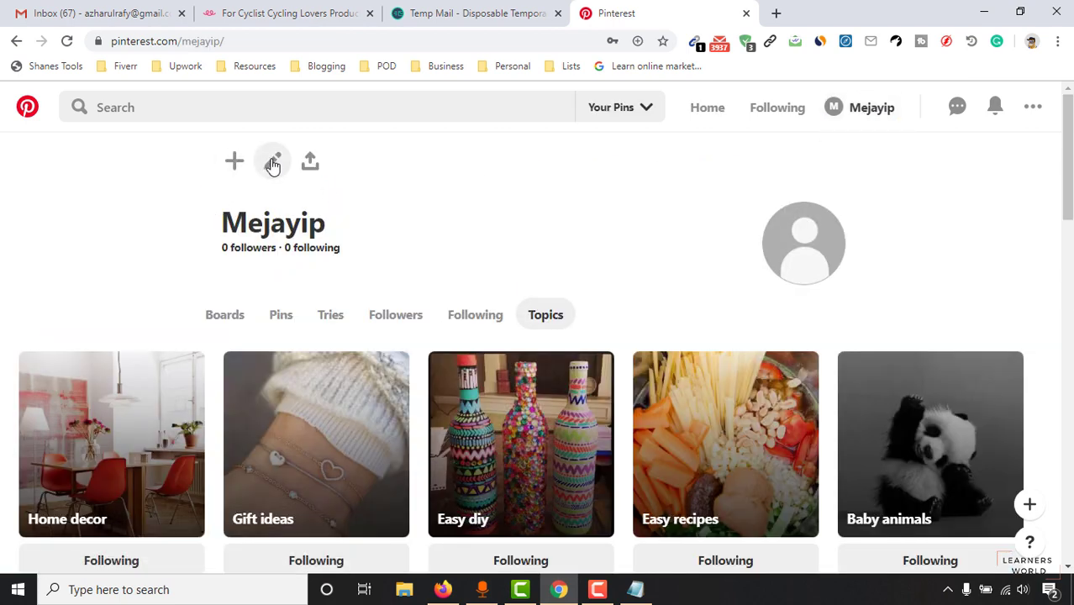
pyautogui.click(273, 162)
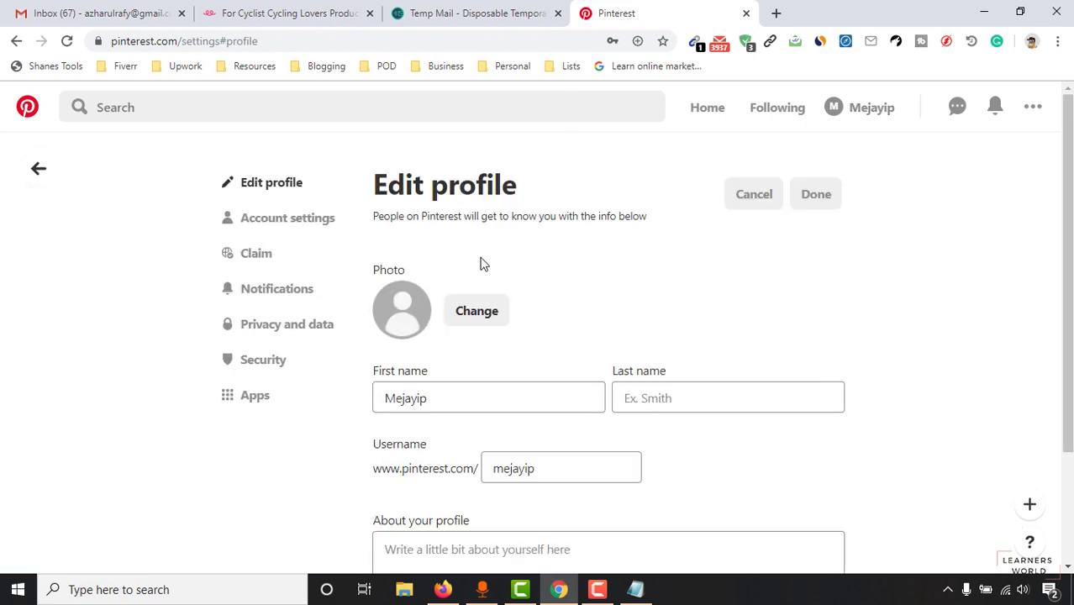
pyautogui.click(471, 320)
pyautogui.click(473, 363)
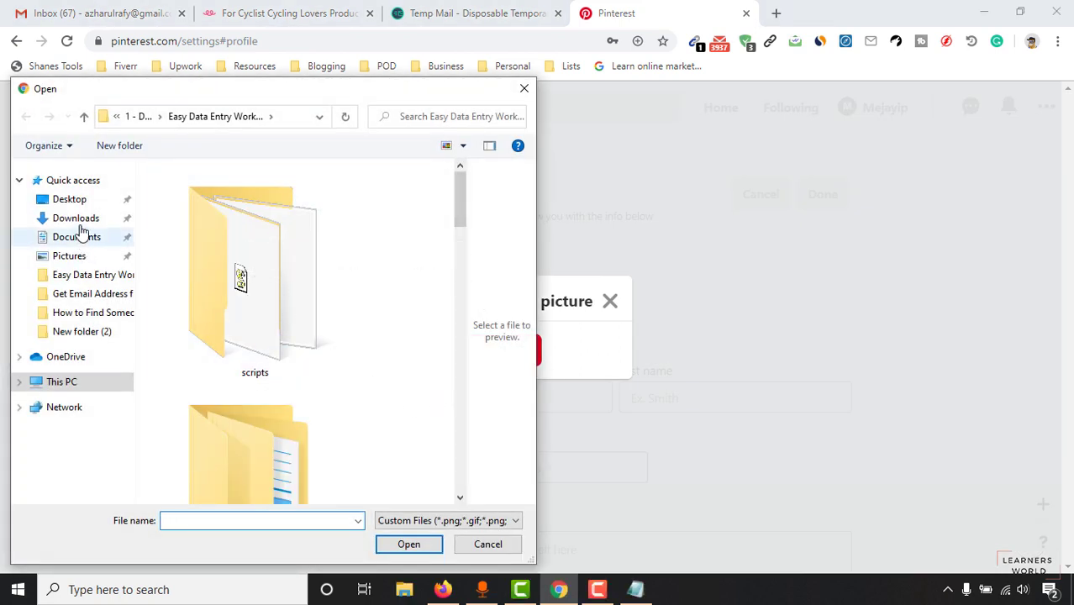
pyautogui.click(82, 208)
pyautogui.scroll(-5, 359, 304)
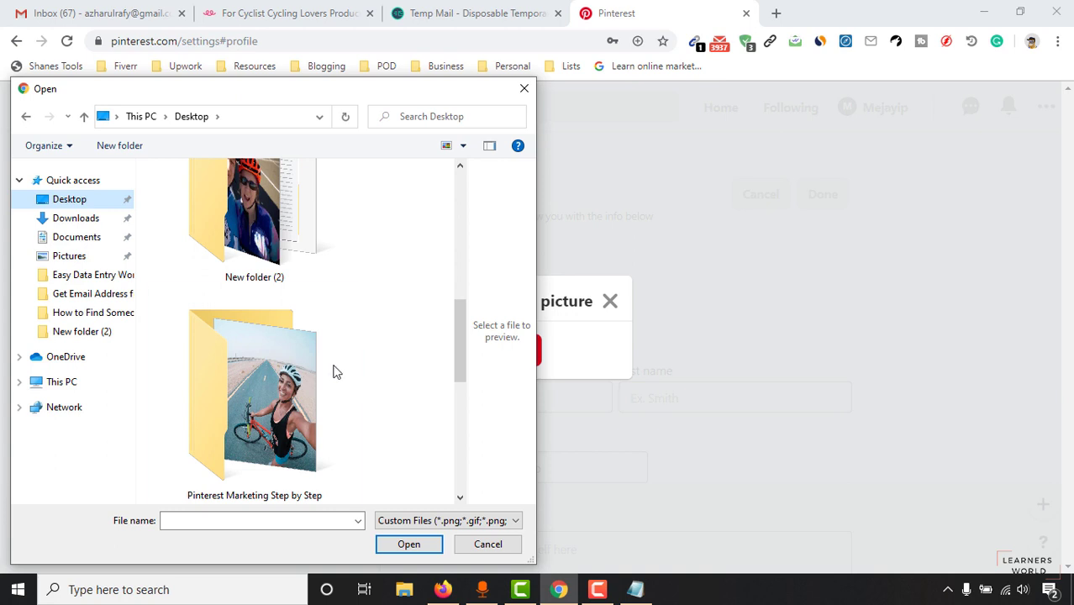
pyautogui.click(281, 393)
pyautogui.doubleClick(282, 393)
pyautogui.doubleClick(220, 250)
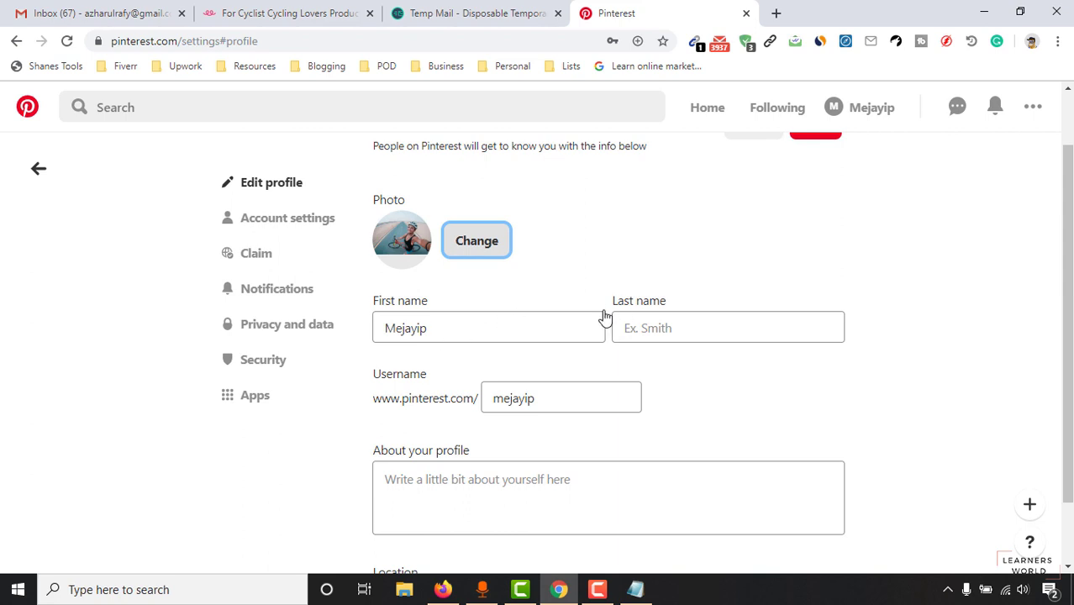
# Step: Change the profile's first and last name to Beautiful Life
pyautogui.click(438, 330)
pyautogui.hotkey('ctrl', 'a')
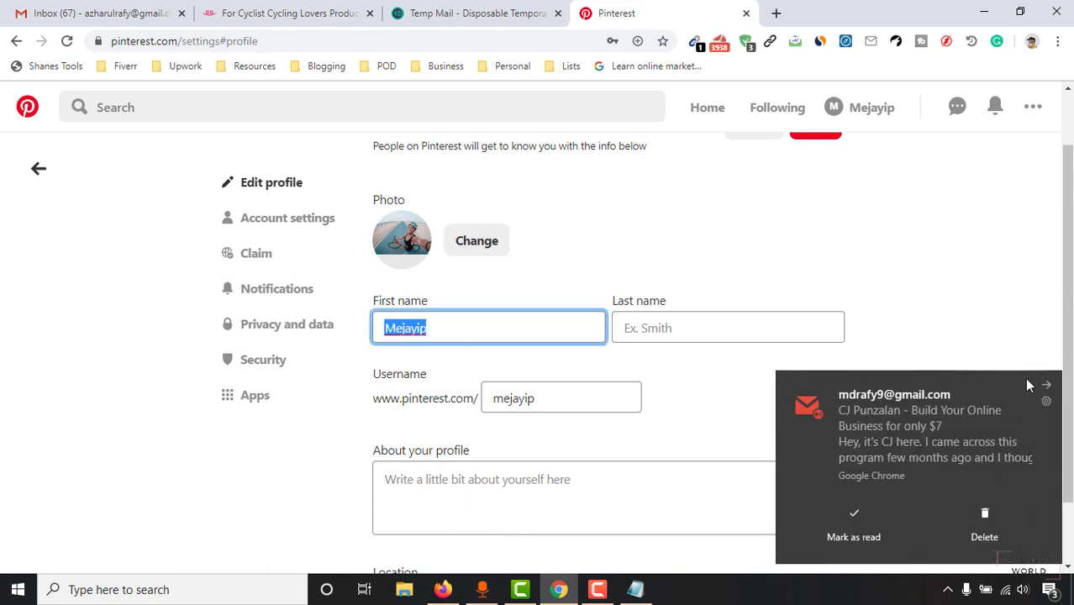
pyautogui.click(1046, 388)
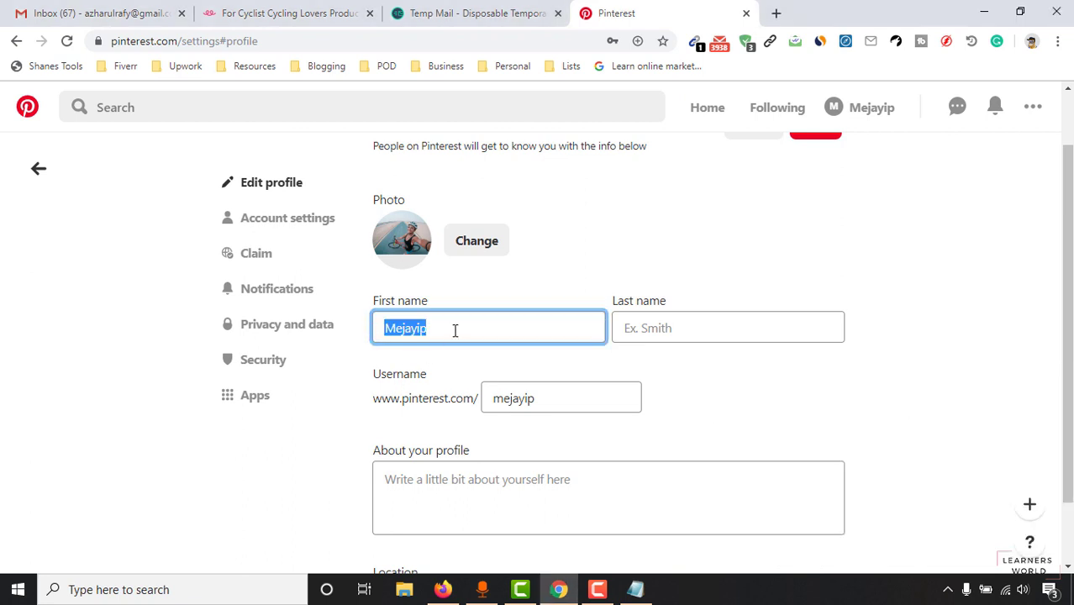
pyautogui.write('B')
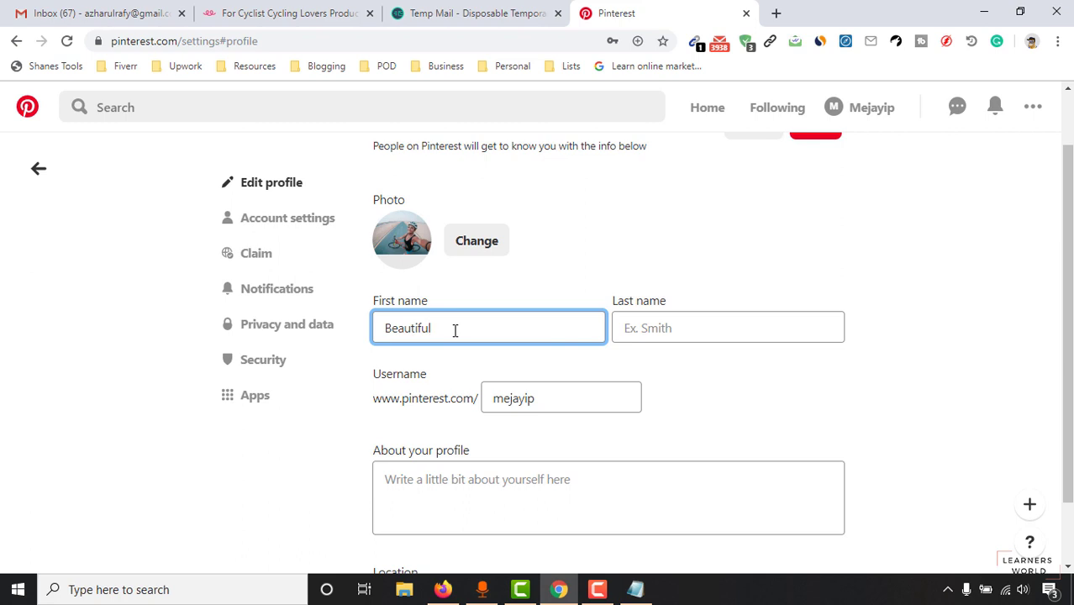
pyautogui.write('eautiful')
pyautogui.press('Tab')
pyautogui.write('Nu')
pyautogui.press('BackSpace')
pyautogui.press('BackSpace')
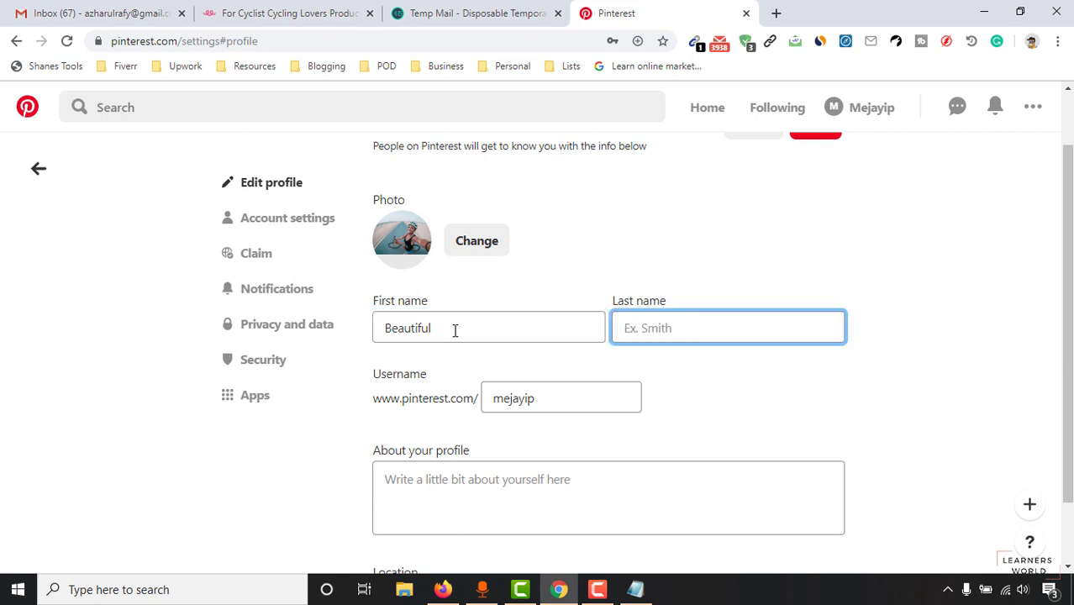
pyautogui.write('Lo')
# Step: Set the username to beautifullife and open a new browser tab
pyautogui.scroll(-1, 513, 370)
pyautogui.scroll(2, 348, 403)
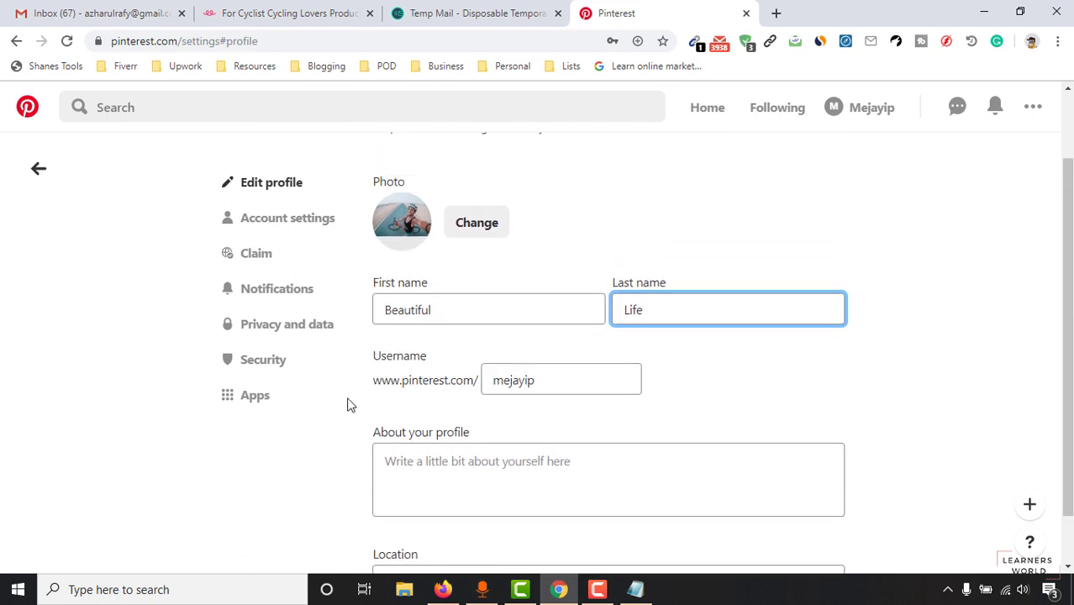
pyautogui.scroll(-1, 471, 528)
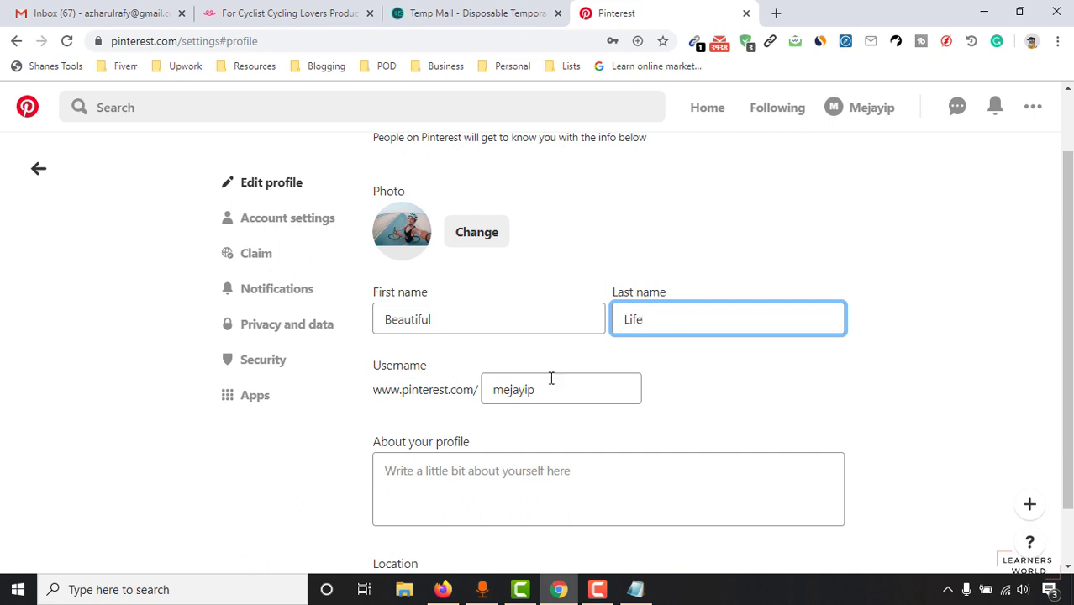
pyautogui.moveTo(558, 385); pyautogui.dragTo(475, 404)
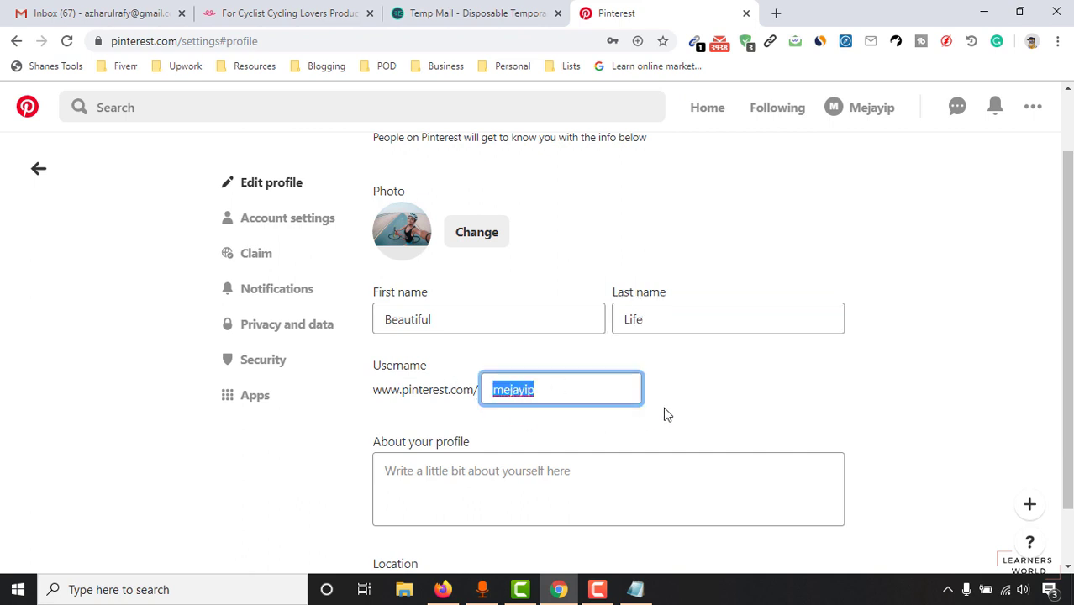
pyautogui.write('beaut')
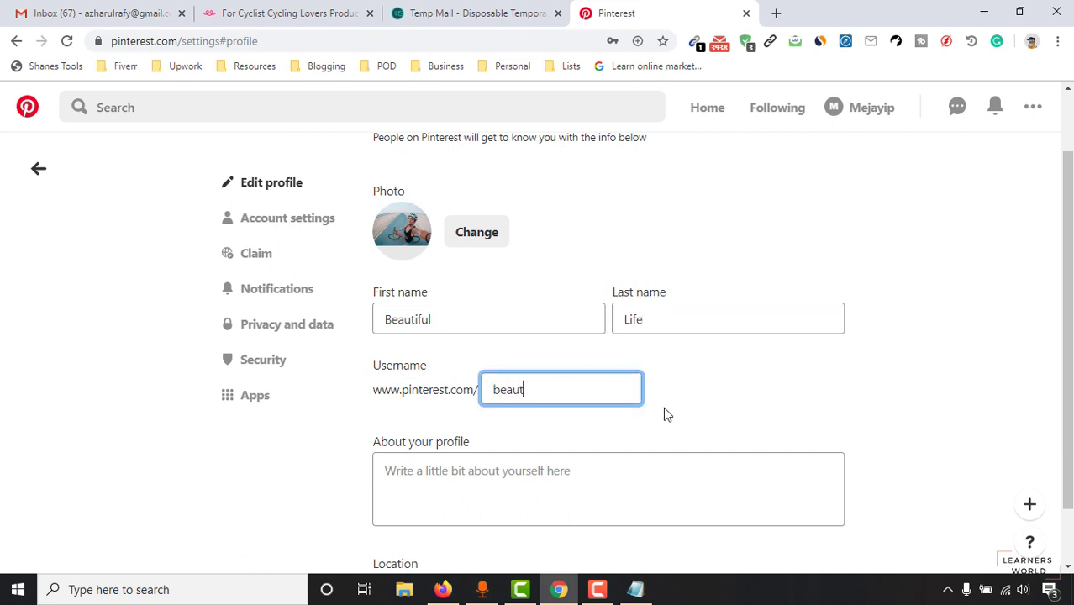
pyautogui.write('ifullife')
pyautogui.click(678, 409)
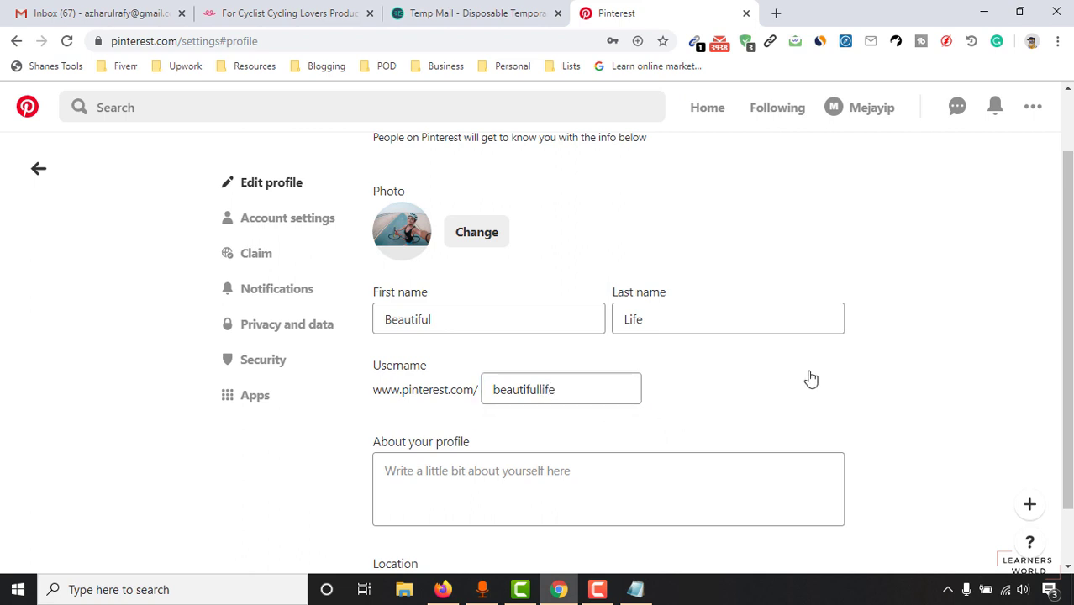
pyautogui.scroll(-1, 533, 440)
pyautogui.click(459, 417)
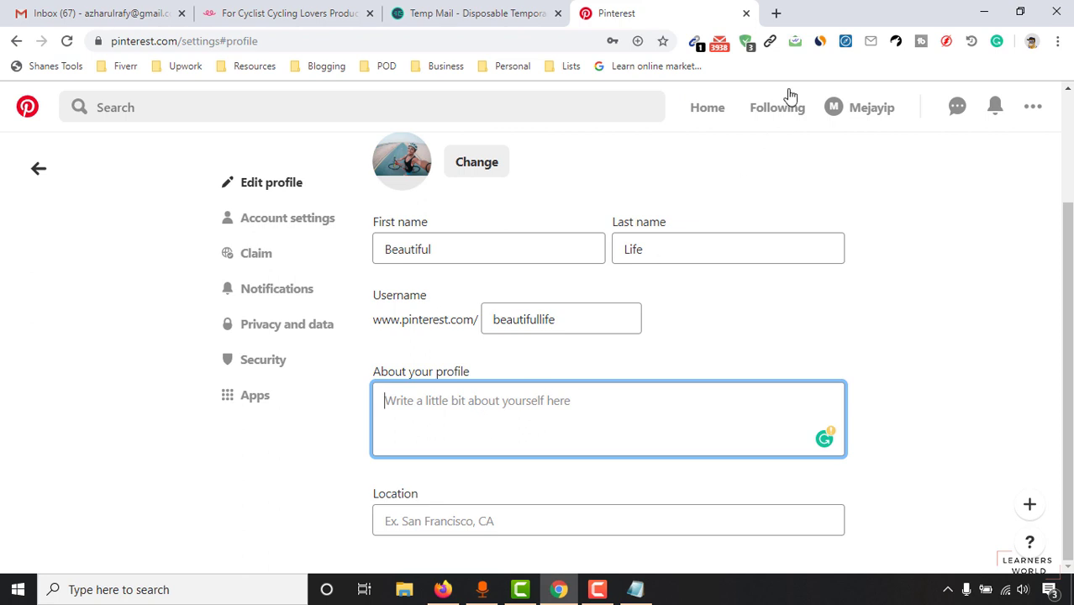
pyautogui.click(775, 13)
# Step: Load pinterest.com in the new tab and search for cycling
pyautogui.write('pin')
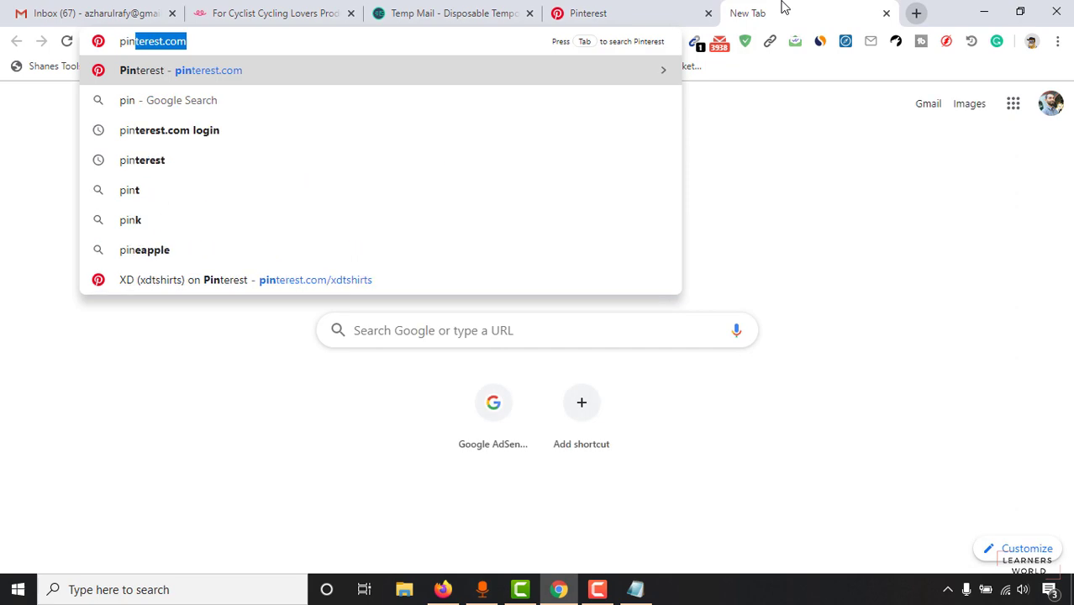
pyautogui.press('Return')
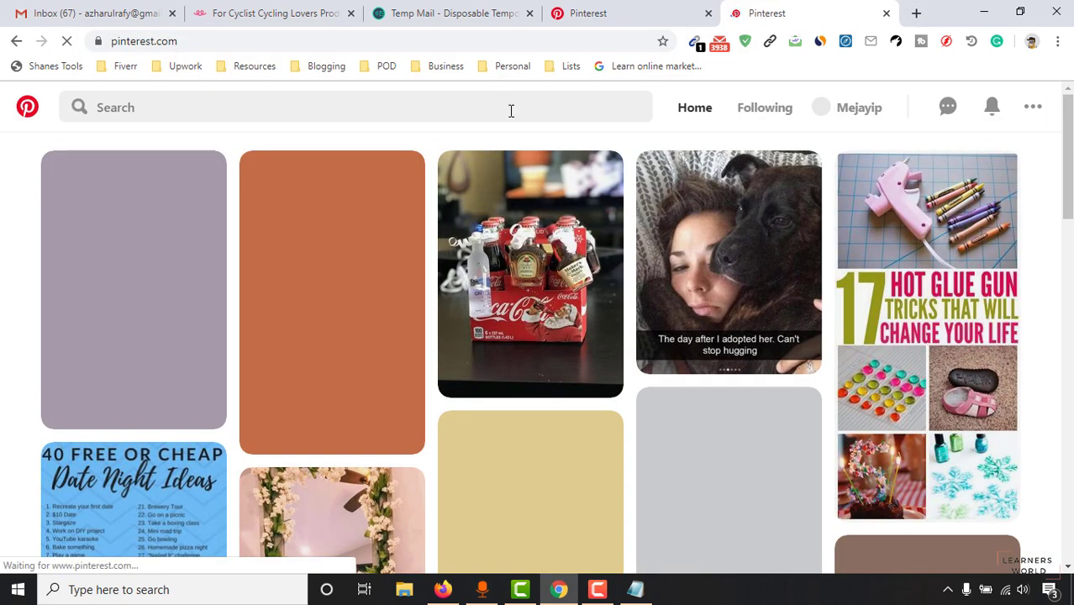
pyautogui.click(511, 110)
pyautogui.write('cu')
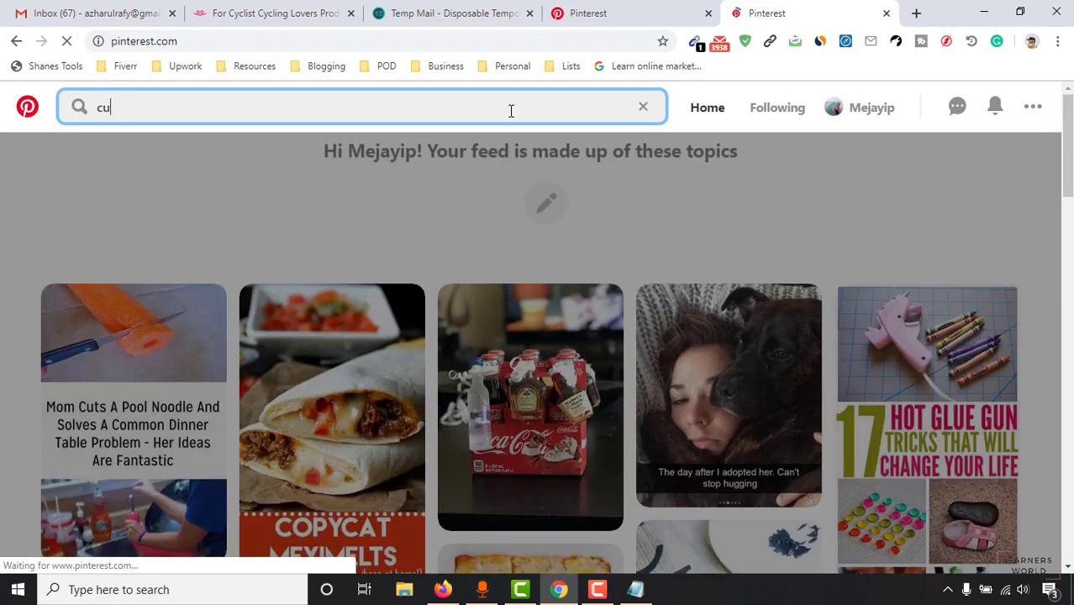
pyautogui.press('BackSpace')
pyautogui.write('ycling')
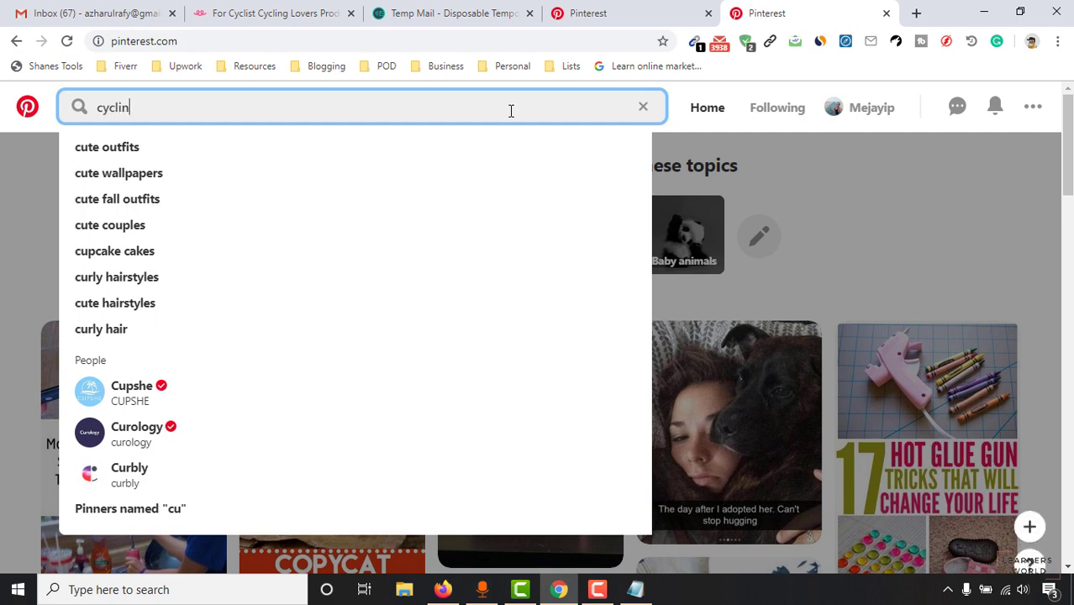
pyautogui.press('Return')
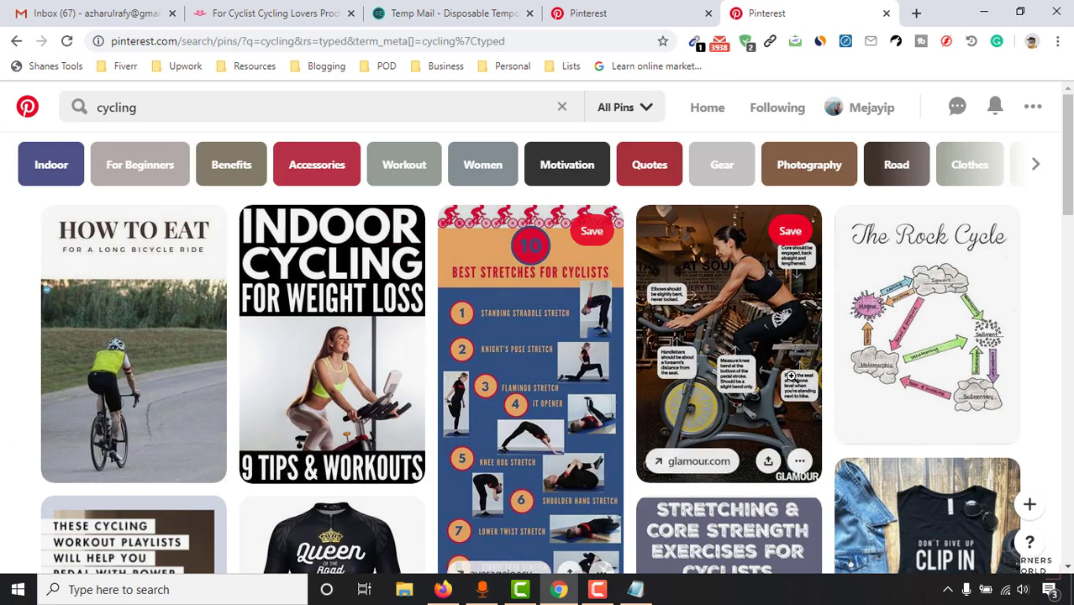
# Step: Open the 'How to Eat for a Long Bicycle Ride' pin and its creator's profile in a new tab
pyautogui.scroll(-7, 790, 386)
pyautogui.scroll(7, 790, 387)
pyautogui.click(142, 353)
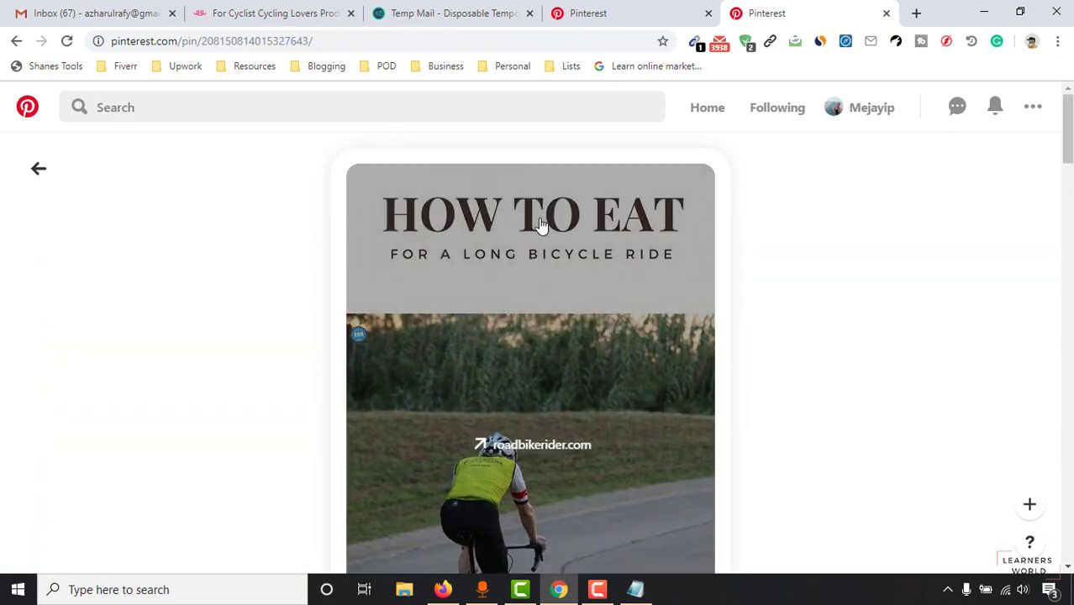
pyautogui.scroll(-4, 527, 409)
pyautogui.scroll(-3, 529, 407)
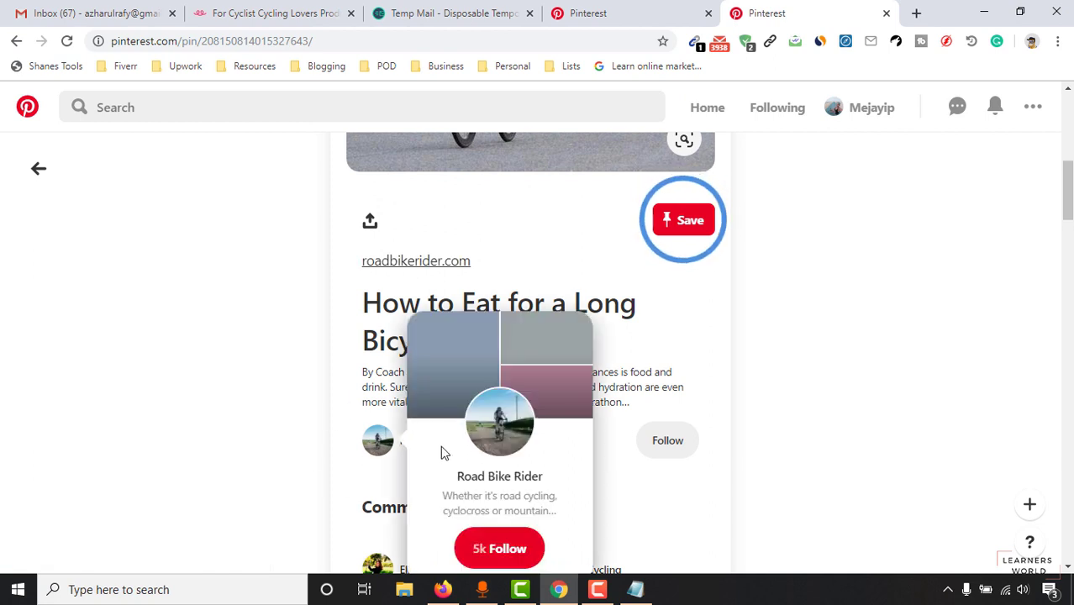
pyautogui.moveTo(453, 447)
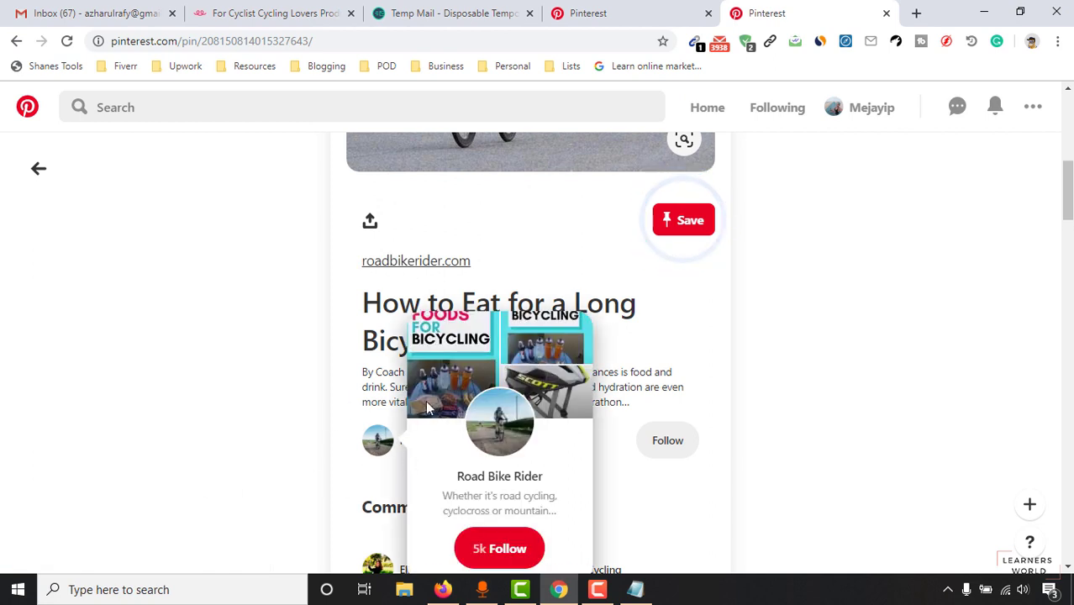
pyautogui.rightClick(474, 436)
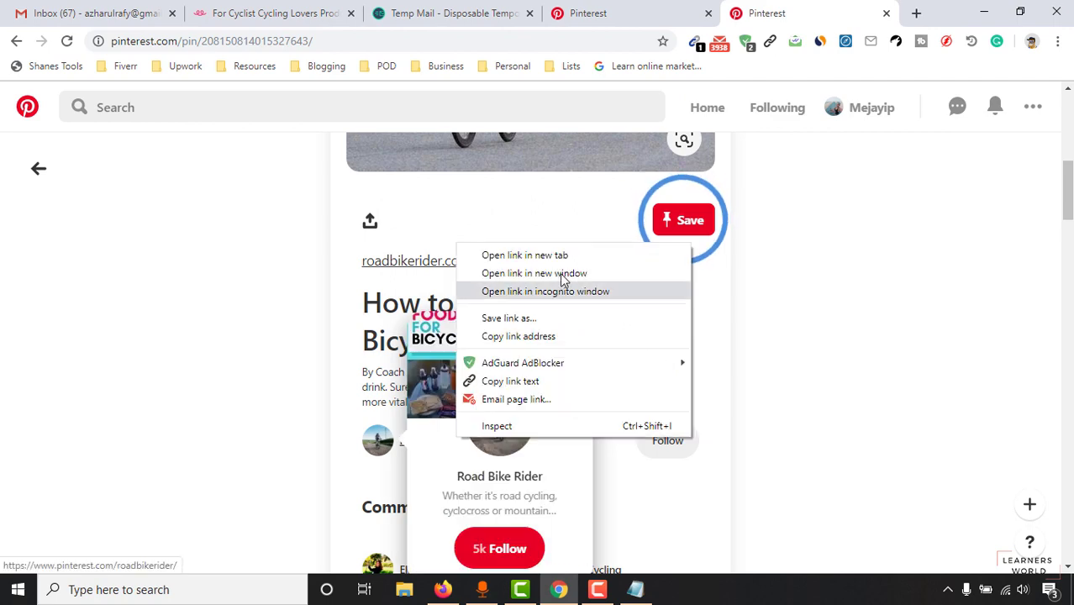
pyautogui.click(546, 252)
pyautogui.scroll(6, 540, 427)
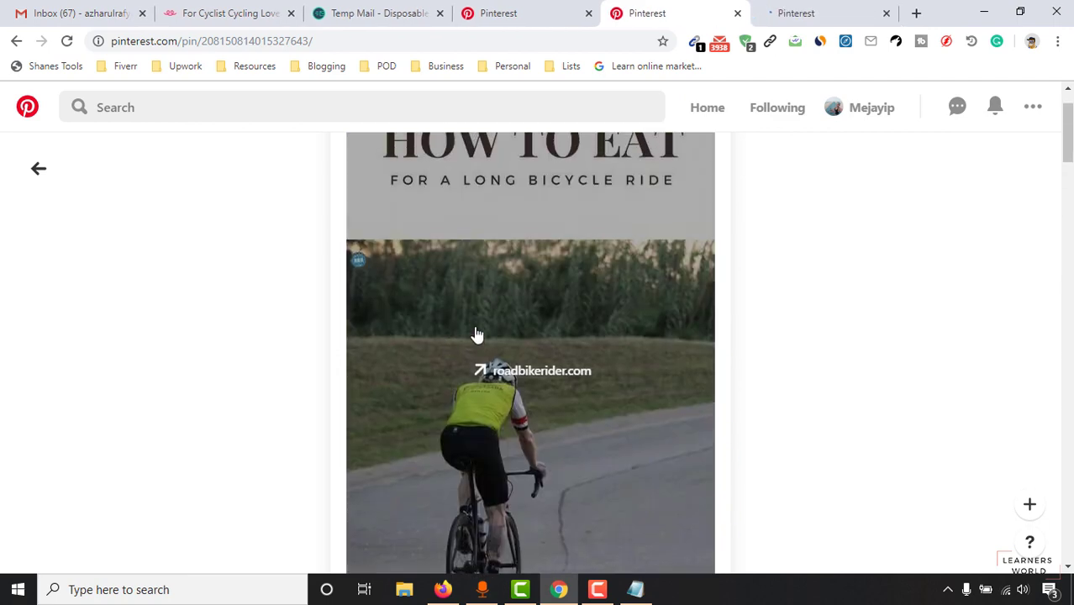
pyautogui.click(840, 12)
pyautogui.scroll(-3, 448, 216)
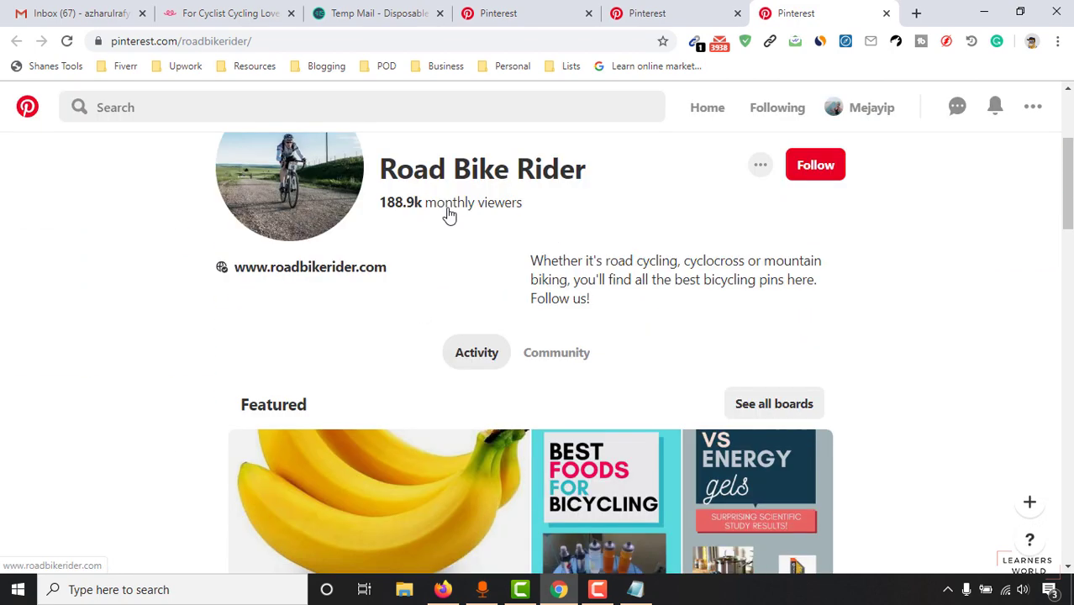
pyautogui.moveTo(387, 205); pyautogui.dragTo(446, 209)
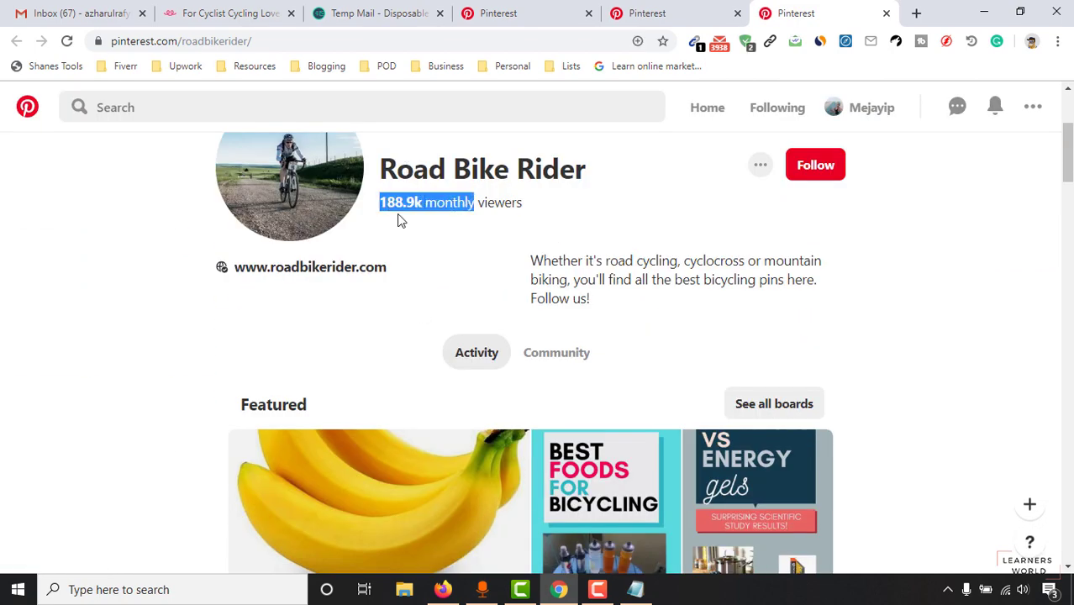
pyautogui.click(508, 205)
pyautogui.scroll(3, 371, 354)
pyautogui.scroll(-3, 213, 397)
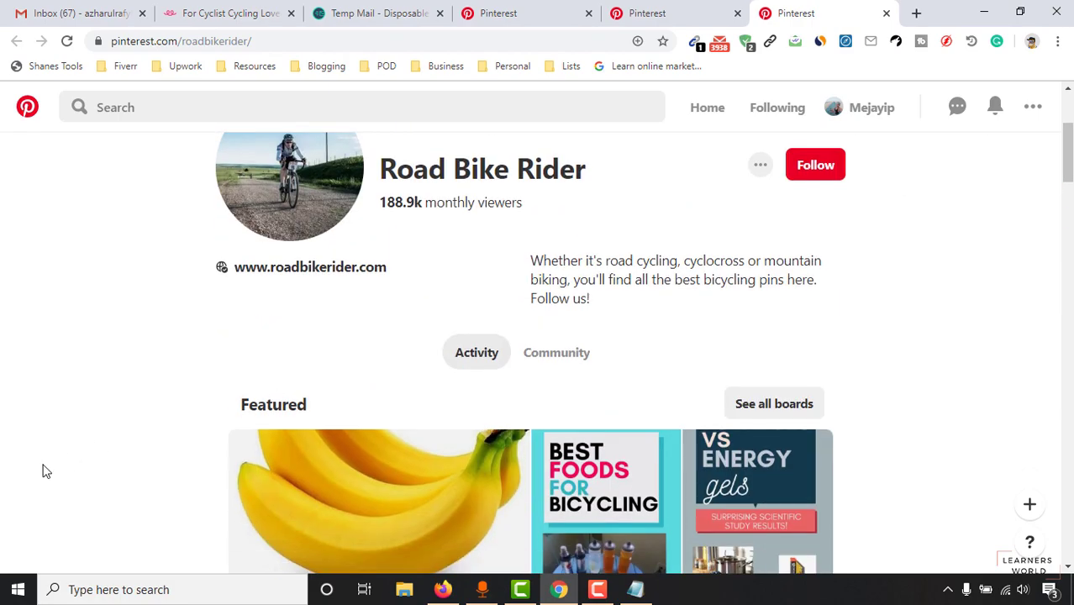
pyautogui.scroll(-2, 660, 343)
pyautogui.scroll(3, 537, 360)
pyautogui.scroll(-3, 407, 399)
pyautogui.scroll(3, 389, 257)
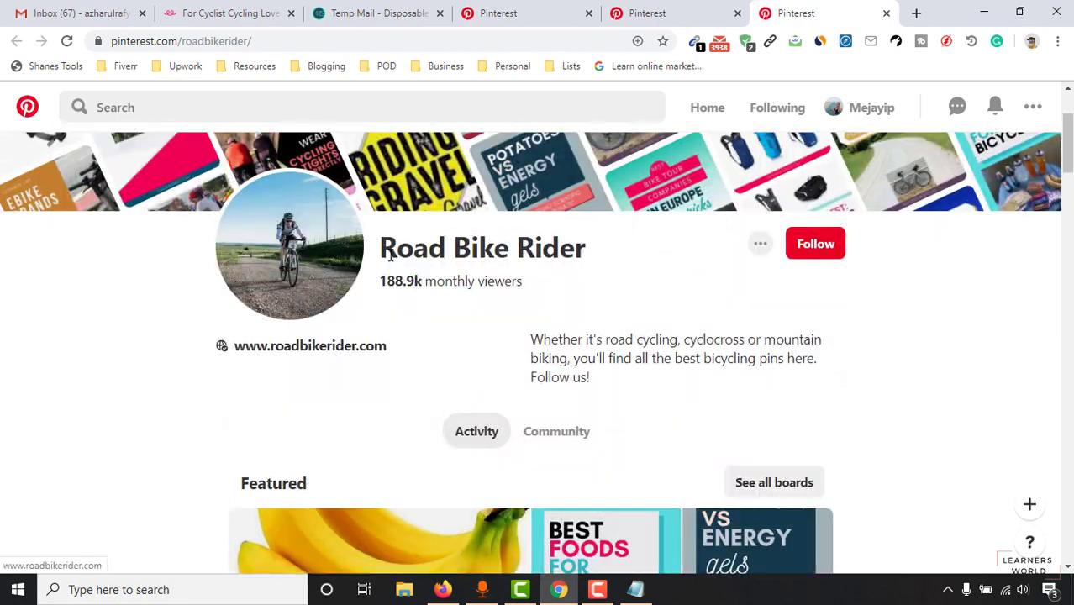
pyautogui.scroll(2, 390, 256)
pyautogui.scroll(-5, 352, 439)
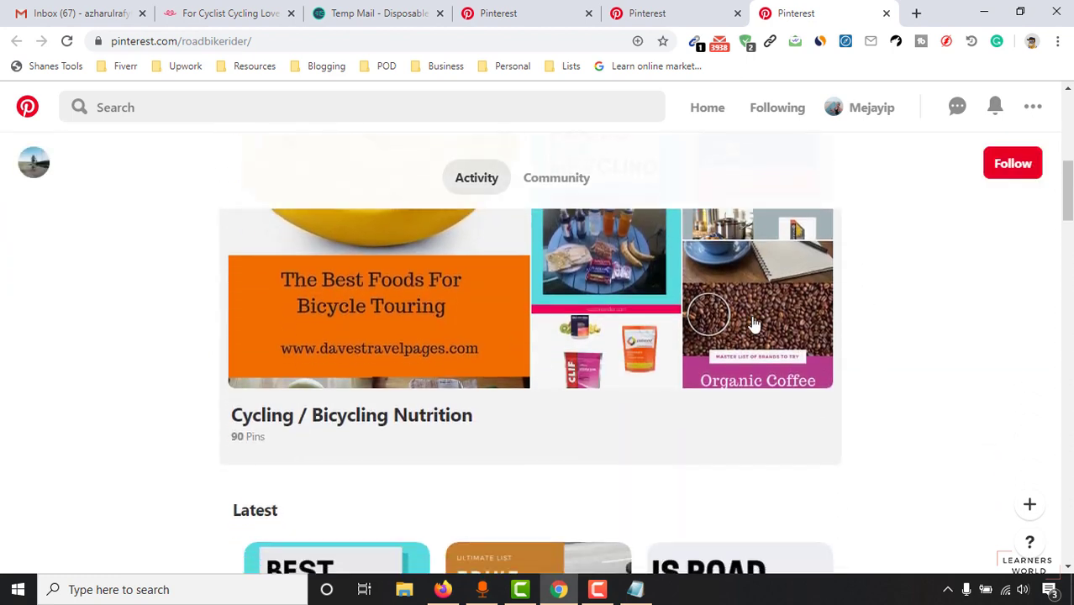
pyautogui.scroll(-5, 836, 327)
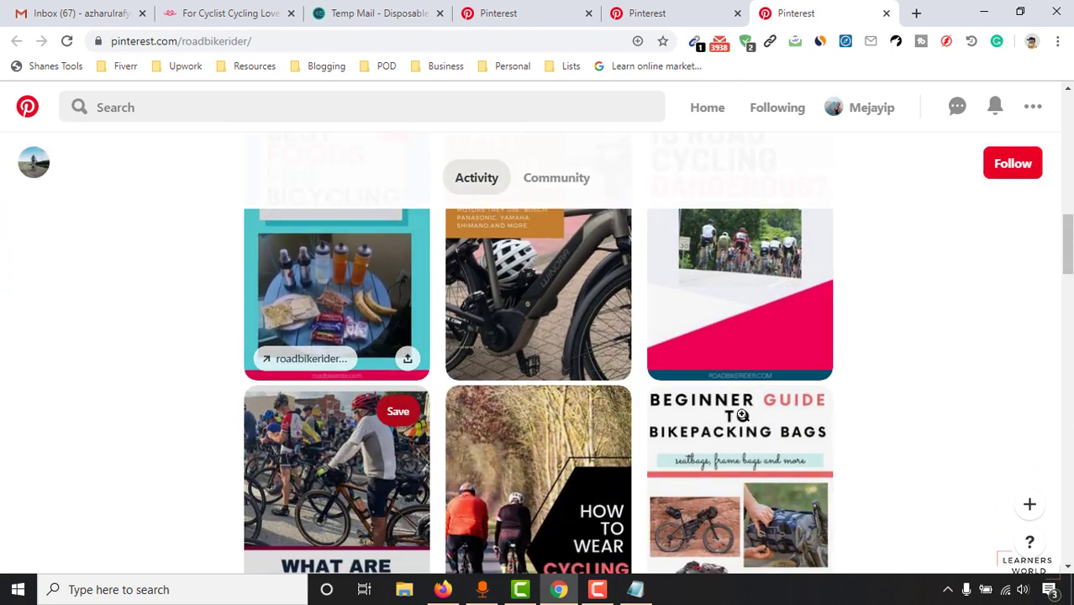
pyautogui.scroll(4, 713, 286)
pyautogui.click(655, 13)
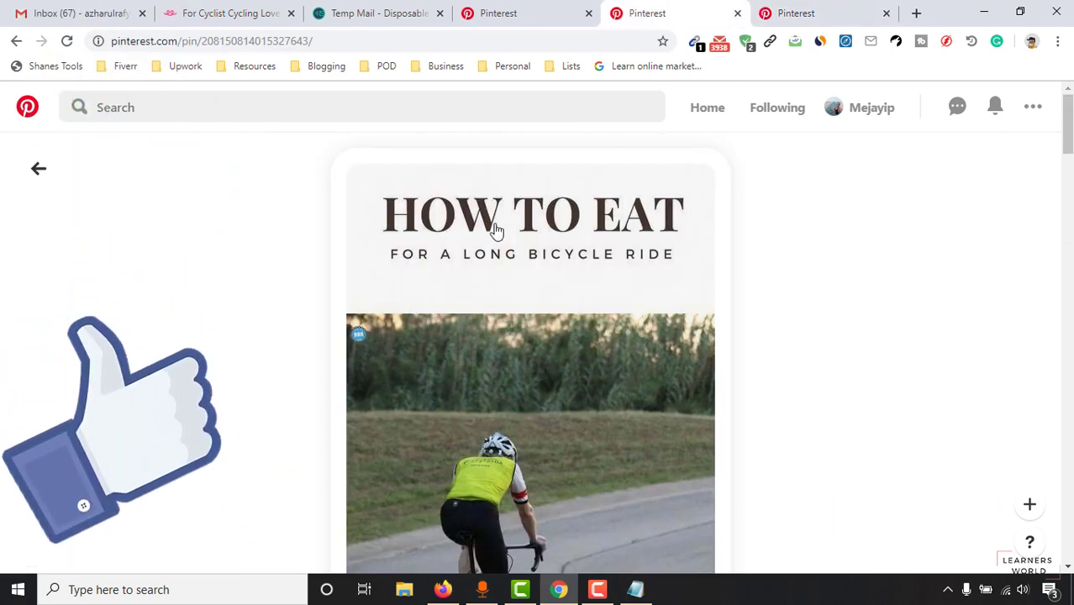
pyautogui.click(527, 9)
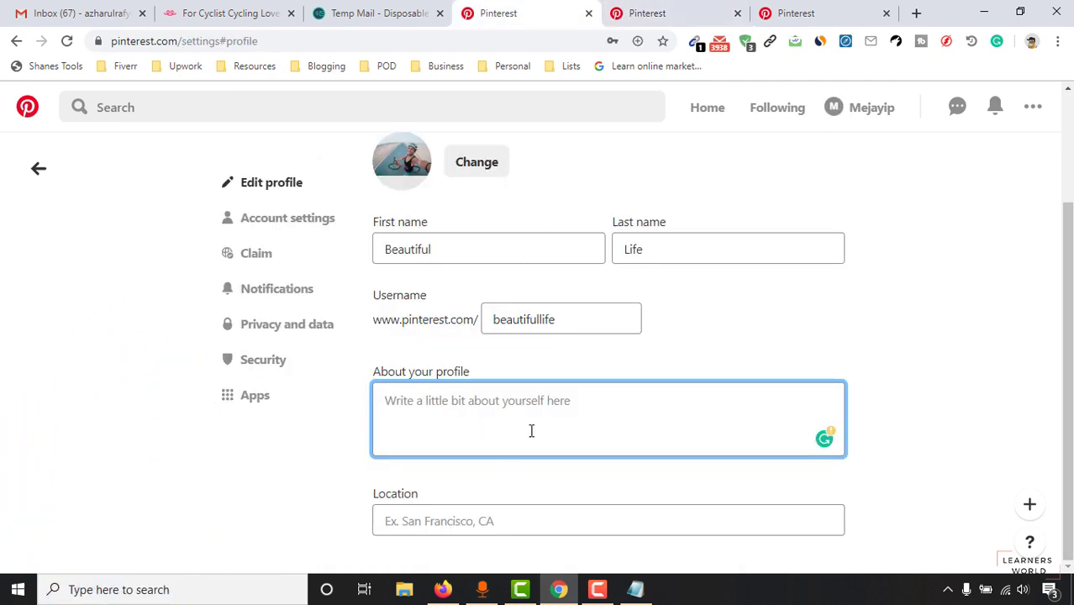
# Step: Write the bio's opening: 'This is a beautiful life as long as you are breathing!' and 'Keep your body fit and active'
pyautogui.write('Hi')
pyautogui.press('BackSpace')
pyautogui.press('BackSpace')
pyautogui.write('This is a')
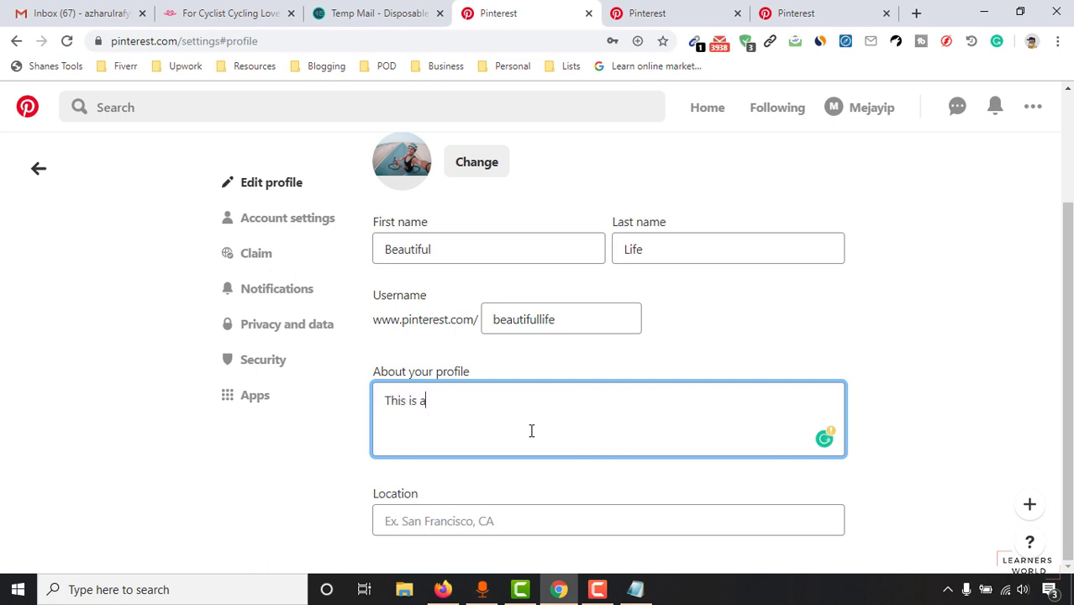
pyautogui.write(' beautiful life as long as you are livi')
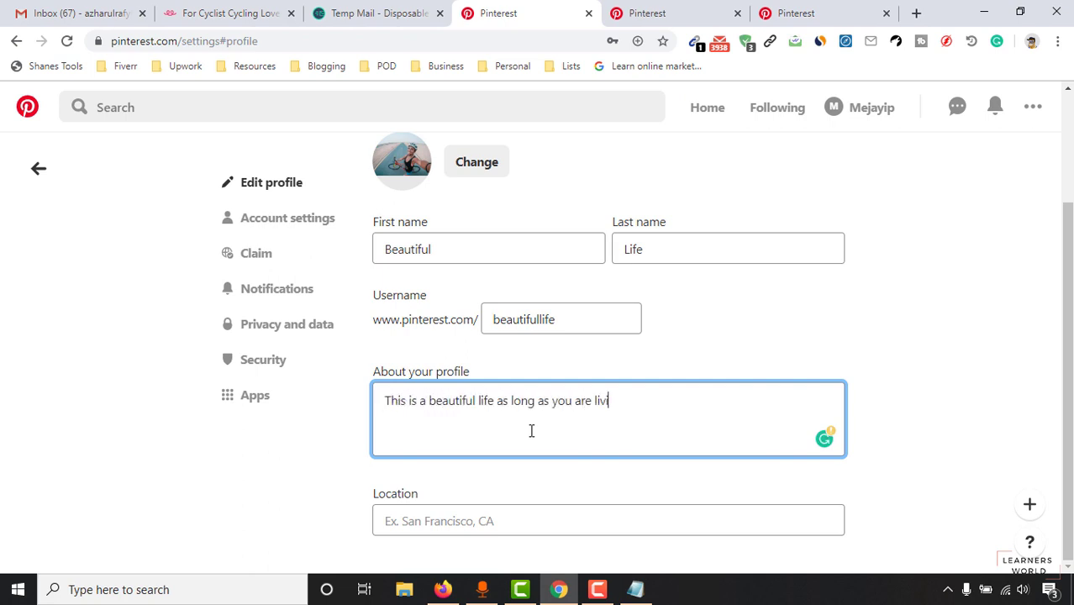
pyautogui.press('BackSpace')
pyautogui.press('BackSpace')
pyautogui.press('BackSpace')
pyautogui.write('breathing!')
pyautogui.press('Return')
pyautogui.write('Keep your life')
pyautogui.press('BackSpace')
pyautogui.press('BackSpace')
pyautogui.press('BackSpace')
pyautogui.press('BackSpace')
pyautogui.press('BackSpace')
pyautogui.write('body fit and active to enjoy the life and I do #')
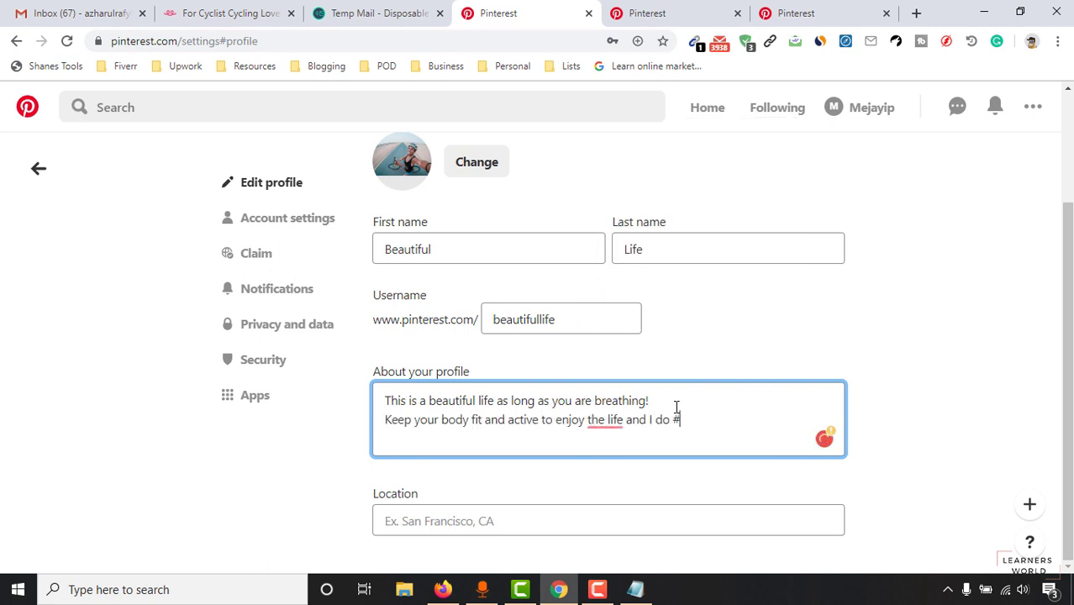
pyautogui.click(629, 328)
# Step: Finish the bio with '#Cycling to take care of my body and mind!' and delete the sentence over 160 characters
pyautogui.click(672, 419)
pyautogui.write('Cycling to take care of my body and mind!')
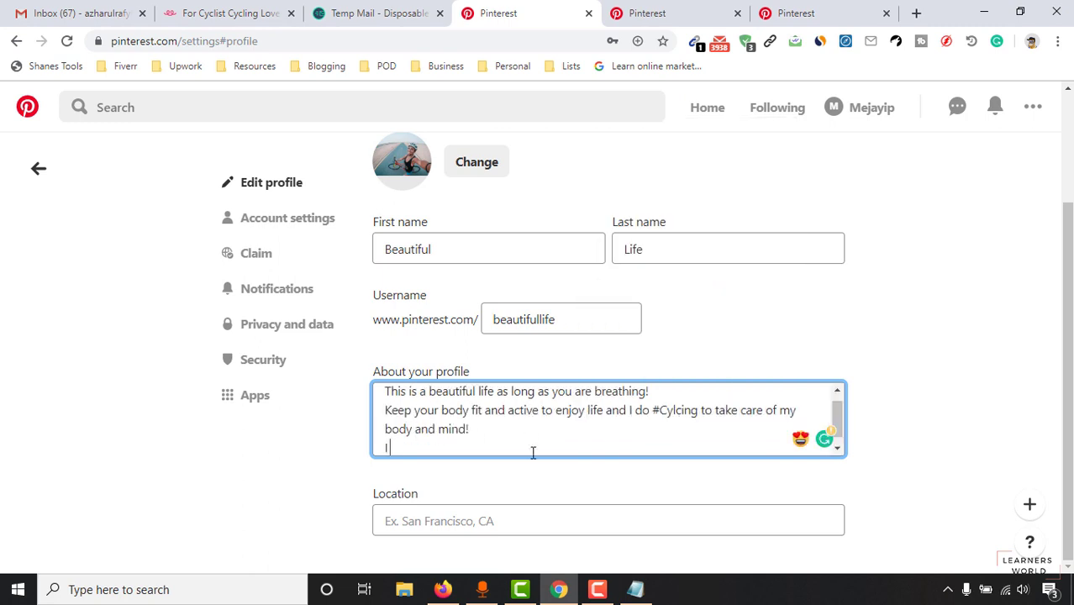
pyautogui.write('I have got')
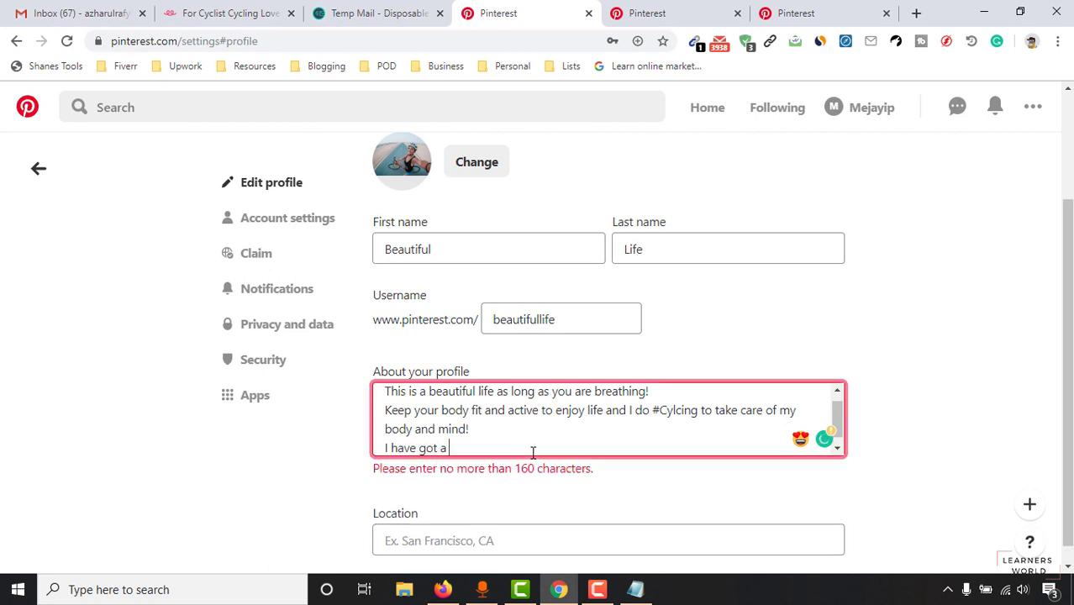
pyautogui.press('BackSpace')
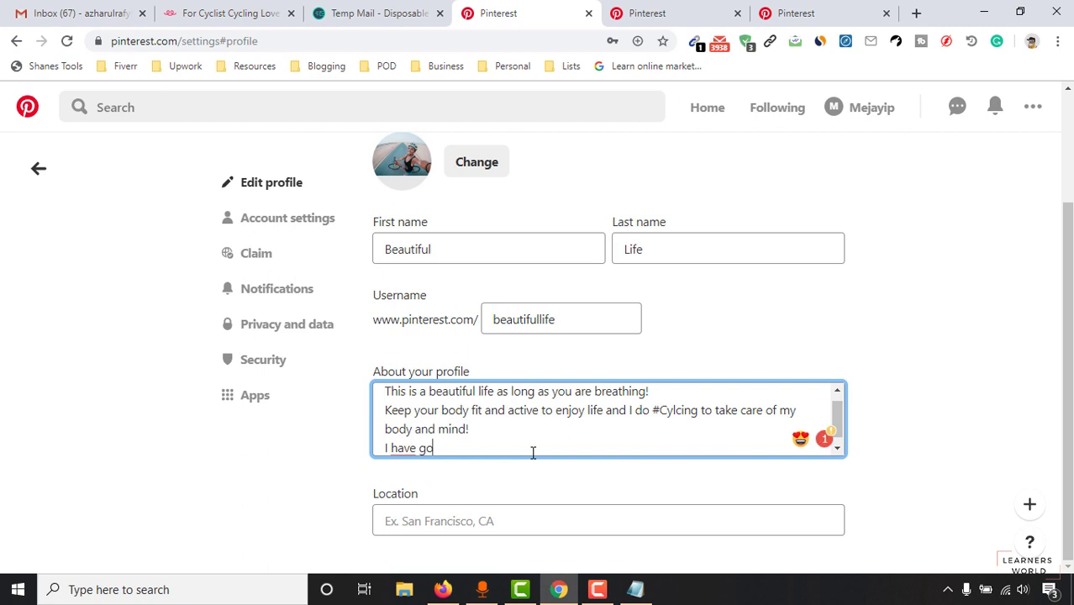
pyautogui.write('ass')
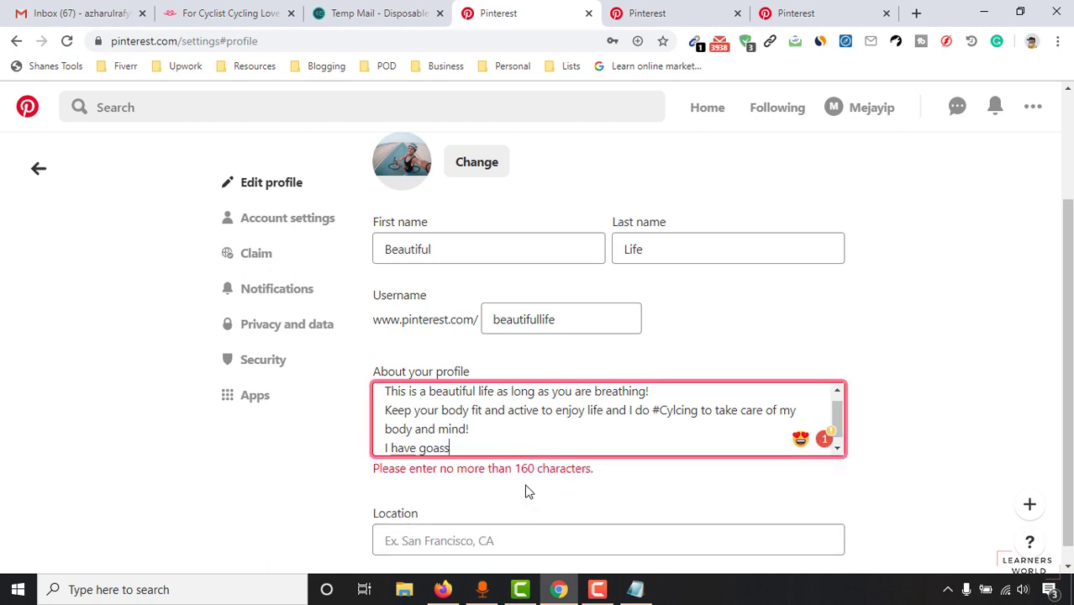
pyautogui.moveTo(482, 455); pyautogui.dragTo(371, 467)
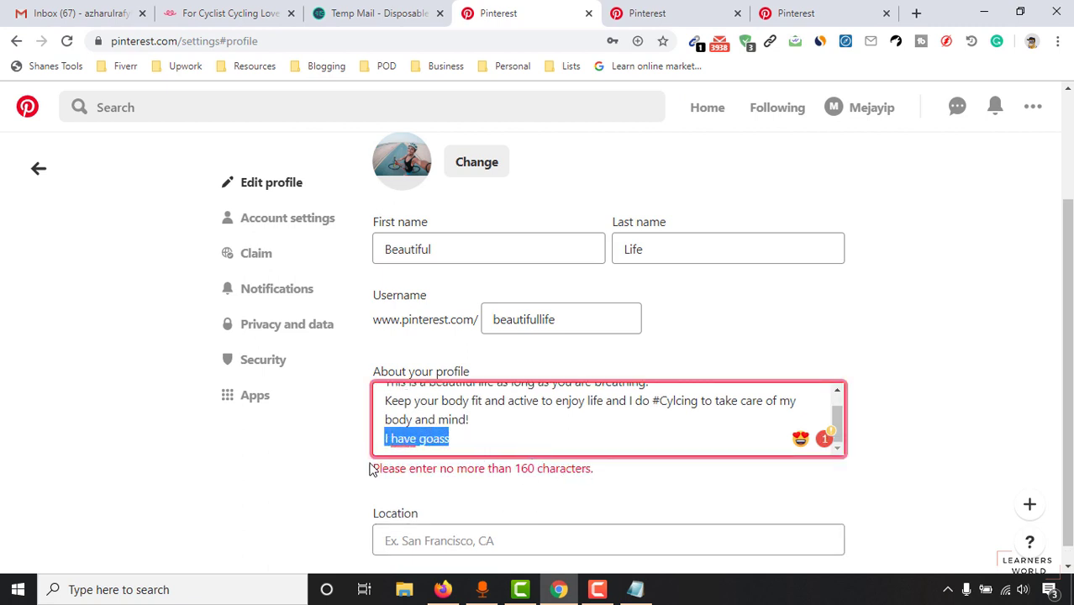
pyautogui.press('BackSpace')
pyautogui.press('BackSpace')
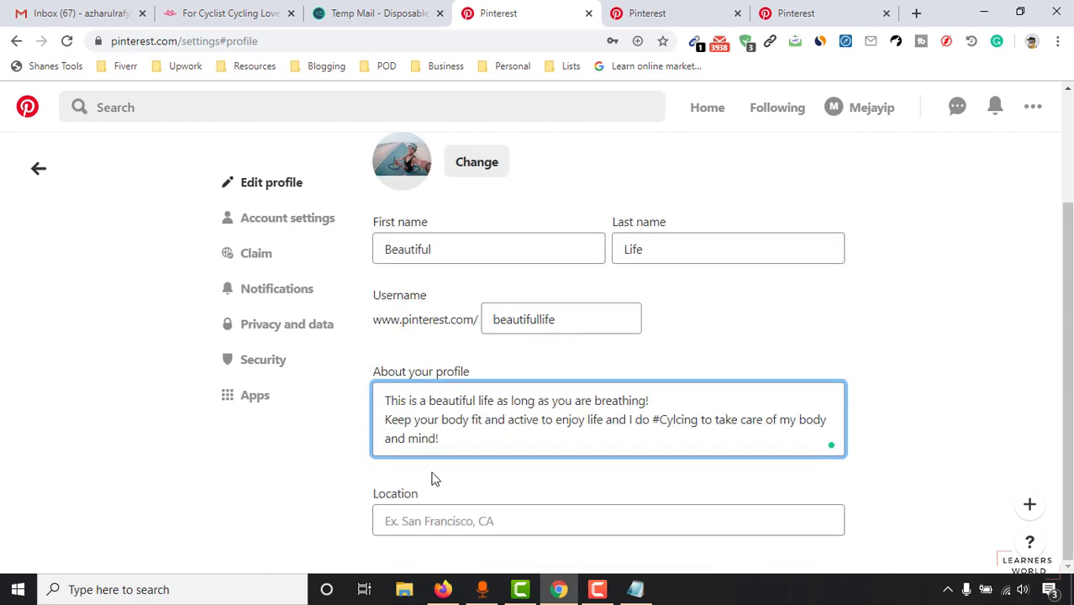
# Step: Enter San Fransisco, CA as the profile location
pyautogui.click(428, 532)
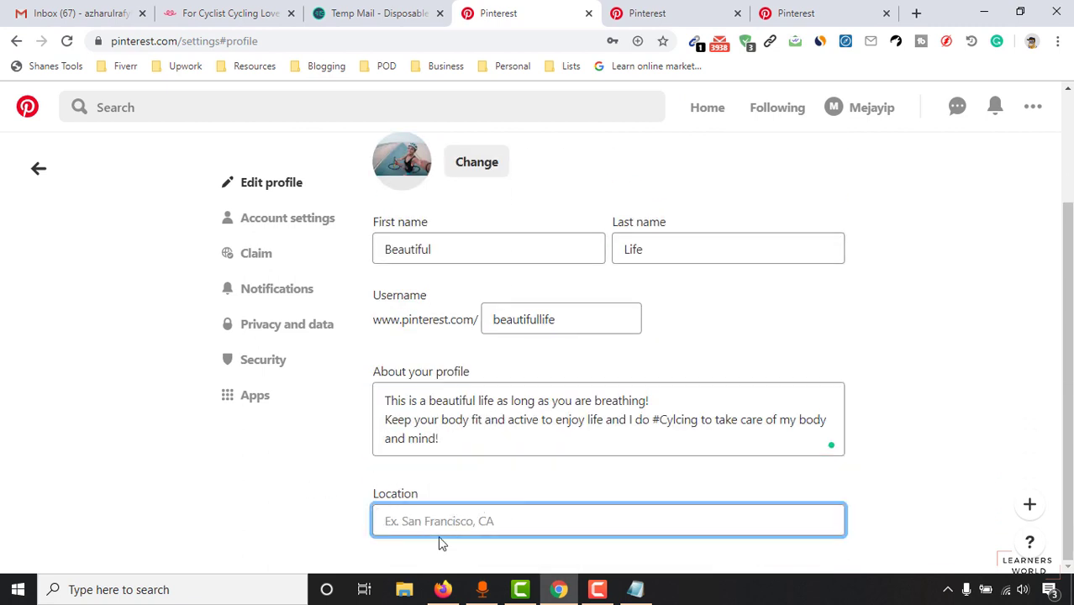
pyautogui.write('San Fransisco, CA')
pyautogui.click(940, 380)
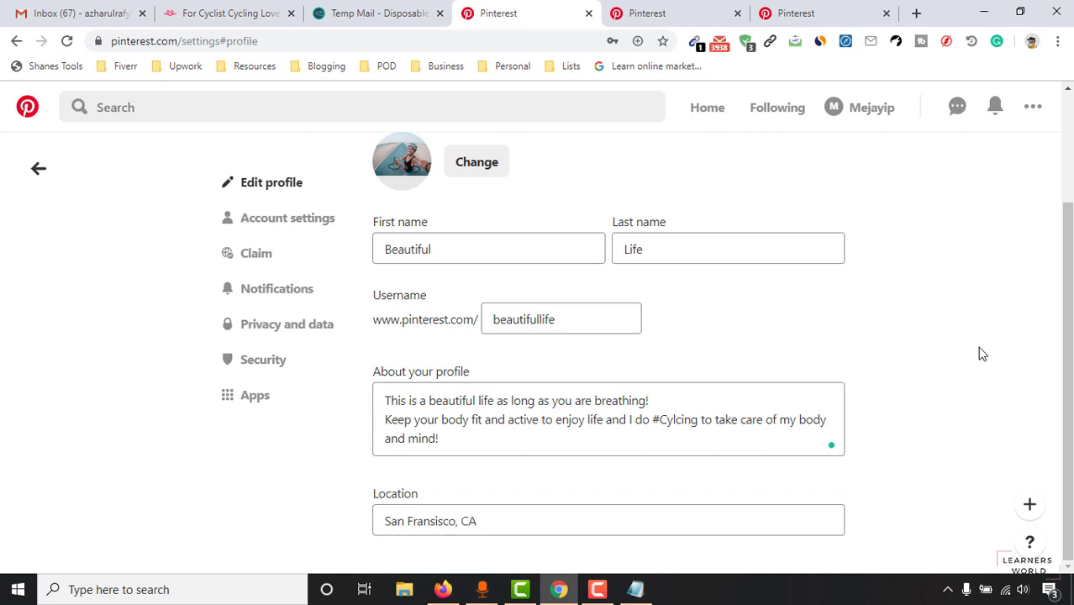
pyautogui.scroll(2, 971, 293)
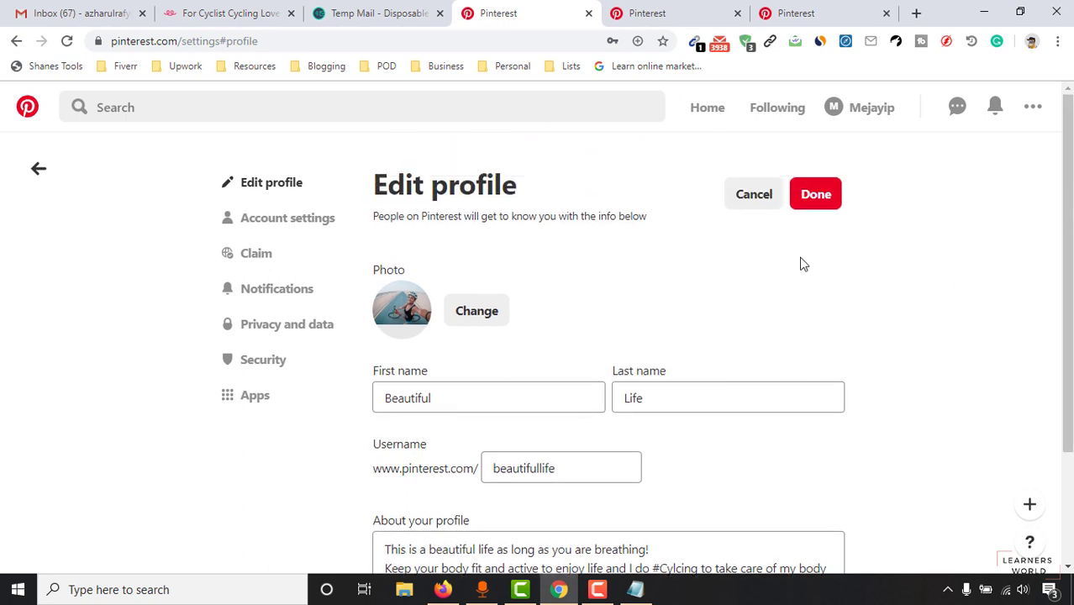
# Step: Change the taken username to beautifullifeofcyclists and save the profile edits
pyautogui.click(810, 195)
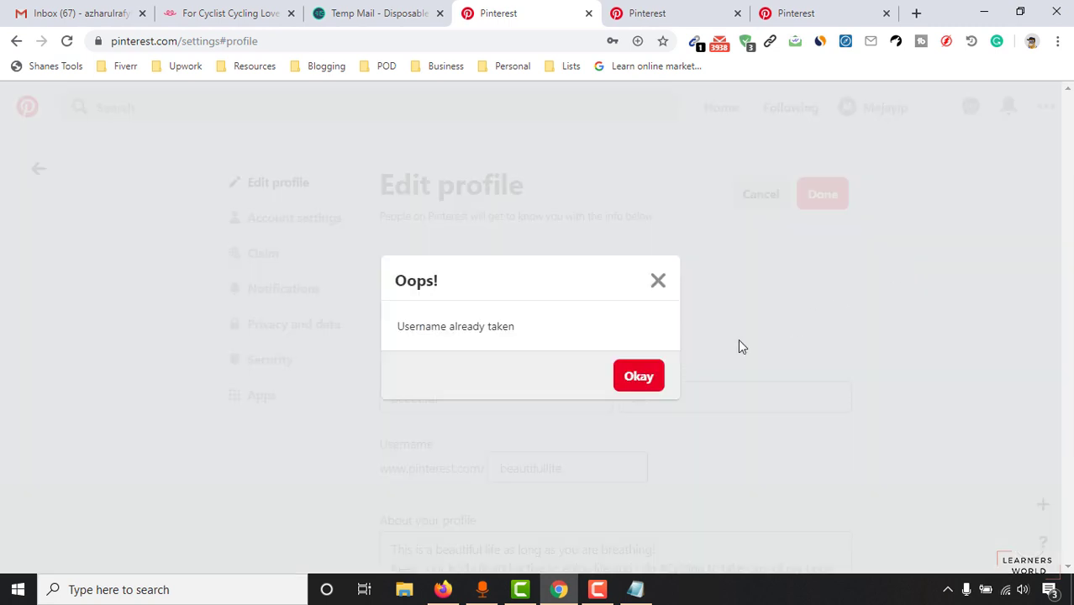
pyautogui.click(626, 383)
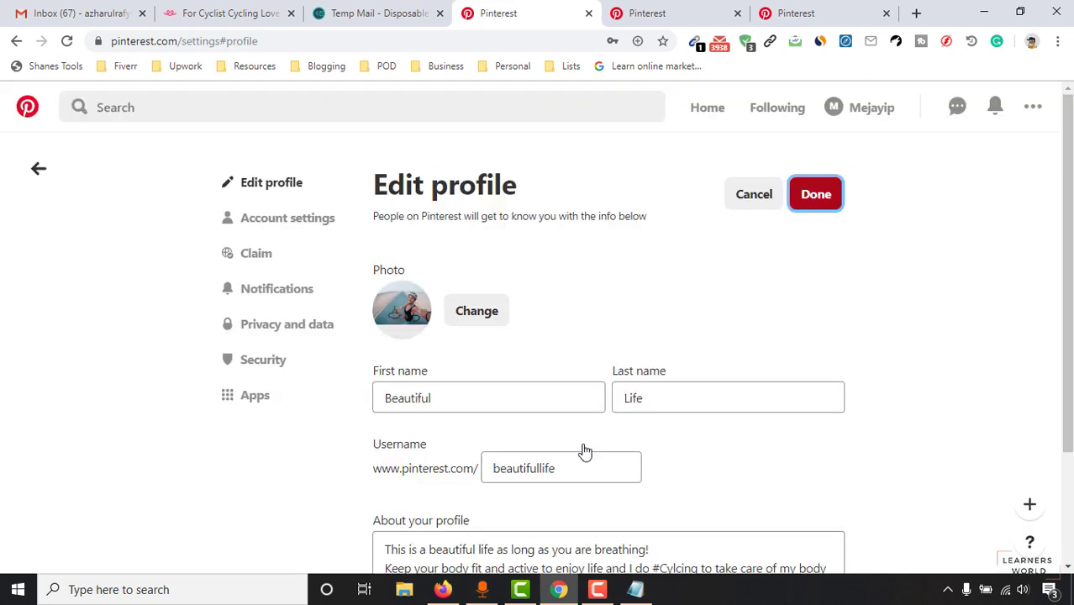
pyautogui.scroll(-2, 478, 326)
pyautogui.click(524, 319)
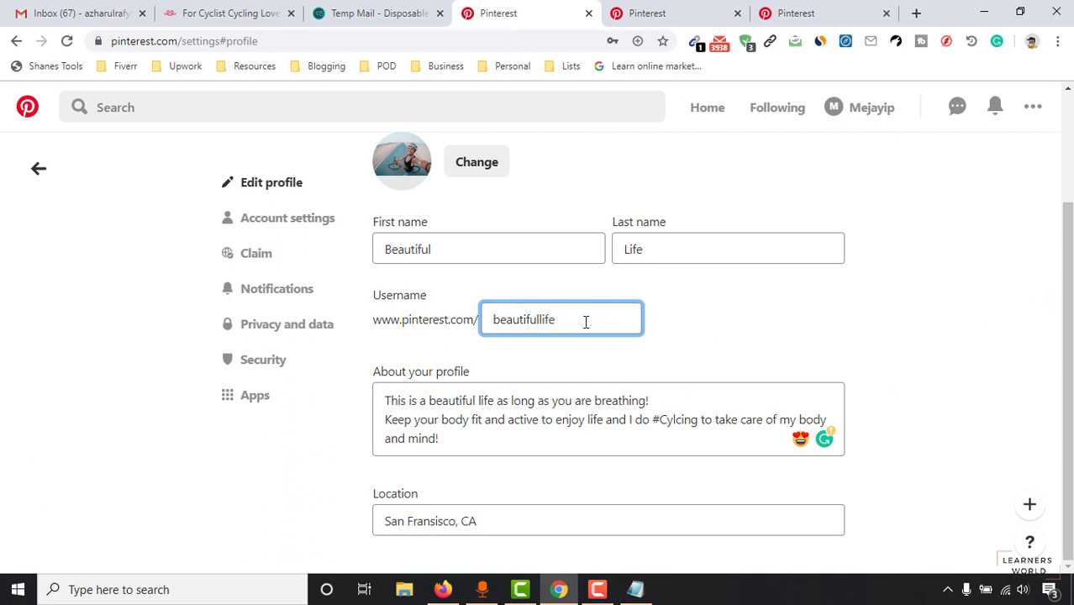
pyautogui.write('fcyclists')
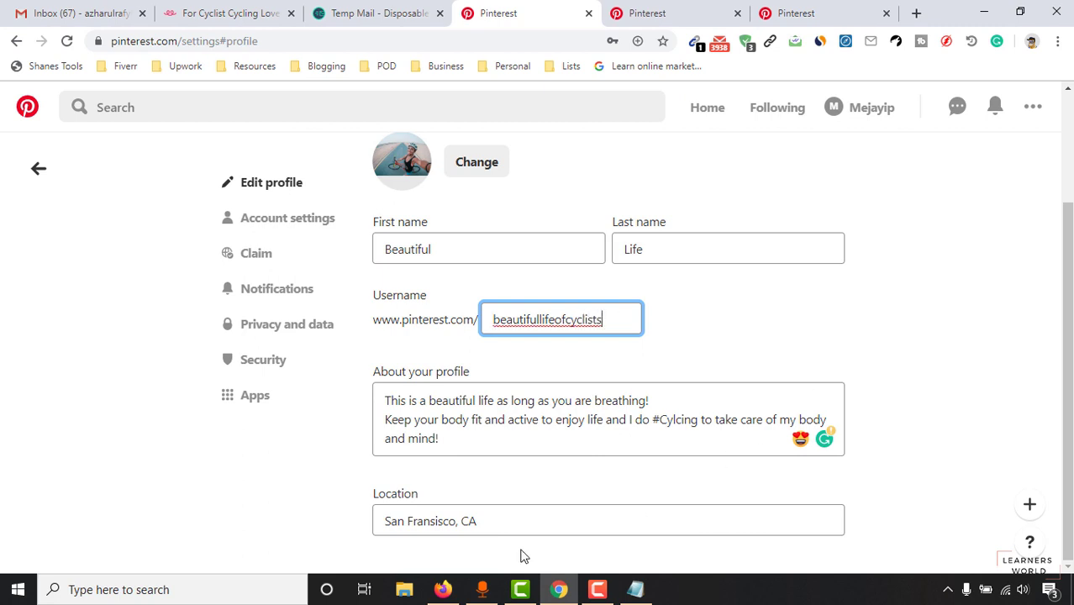
pyautogui.scroll(2, 672, 433)
pyautogui.click(808, 198)
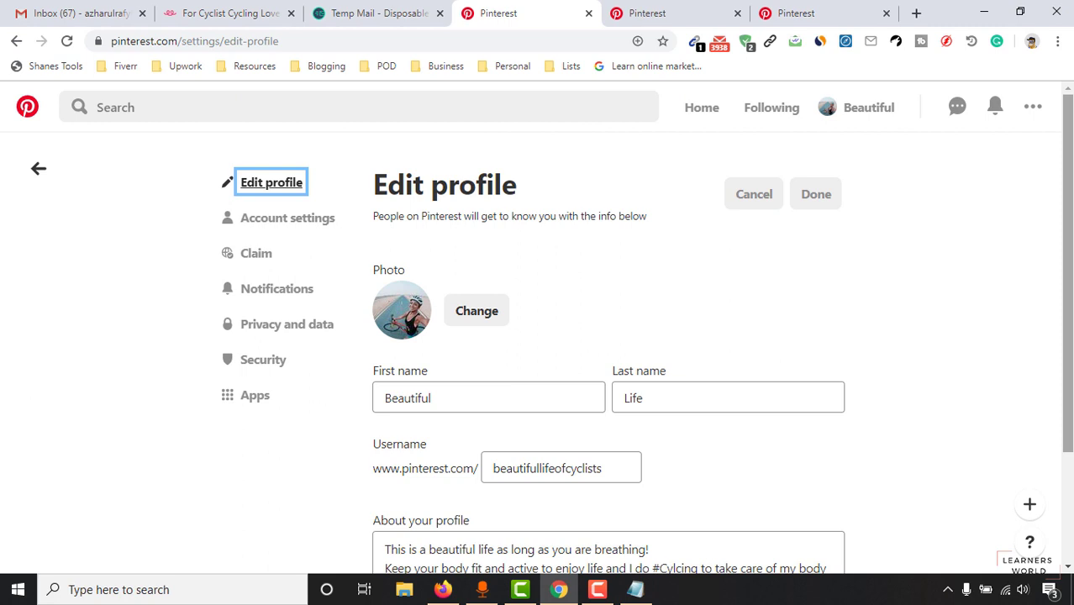
# Step: In Account settings, choose Convert account under Account changes
pyautogui.click(292, 227)
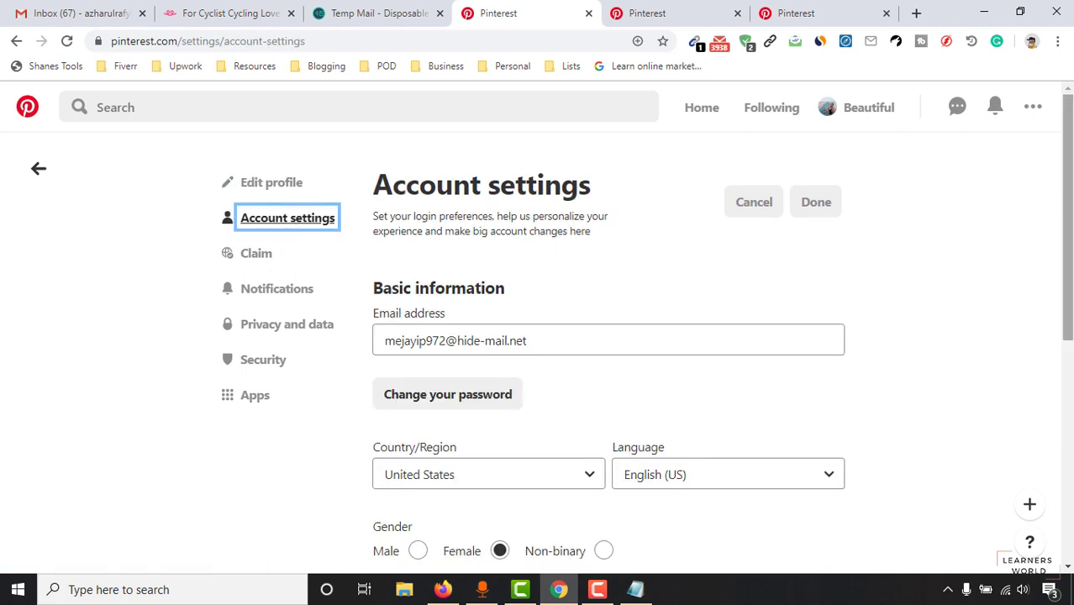
pyautogui.moveTo(1067, 255); pyautogui.dragTo(1067, 258)
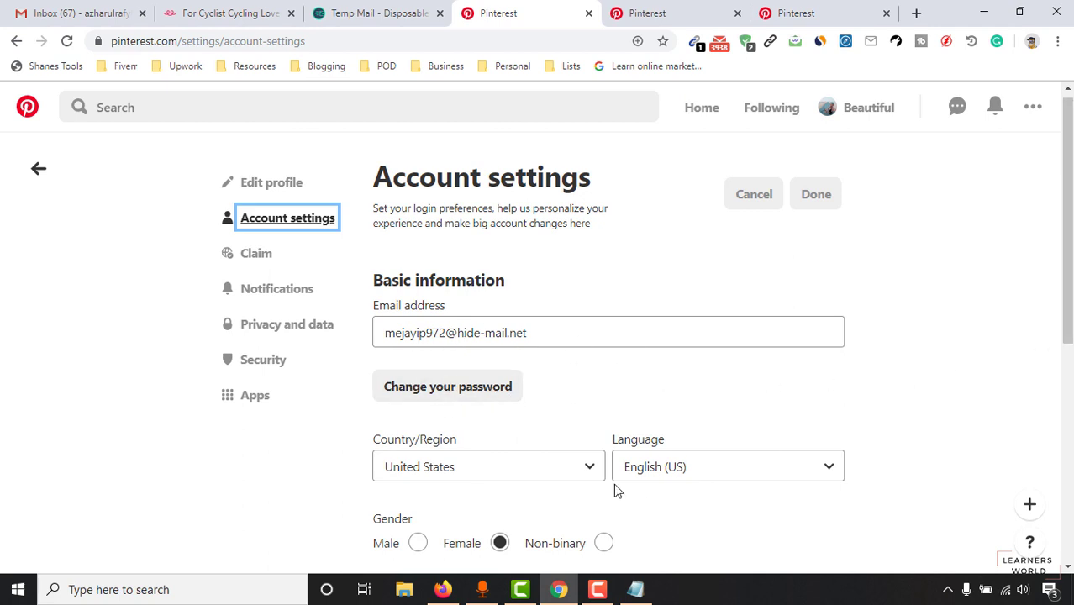
pyautogui.scroll(-3, 672, 462)
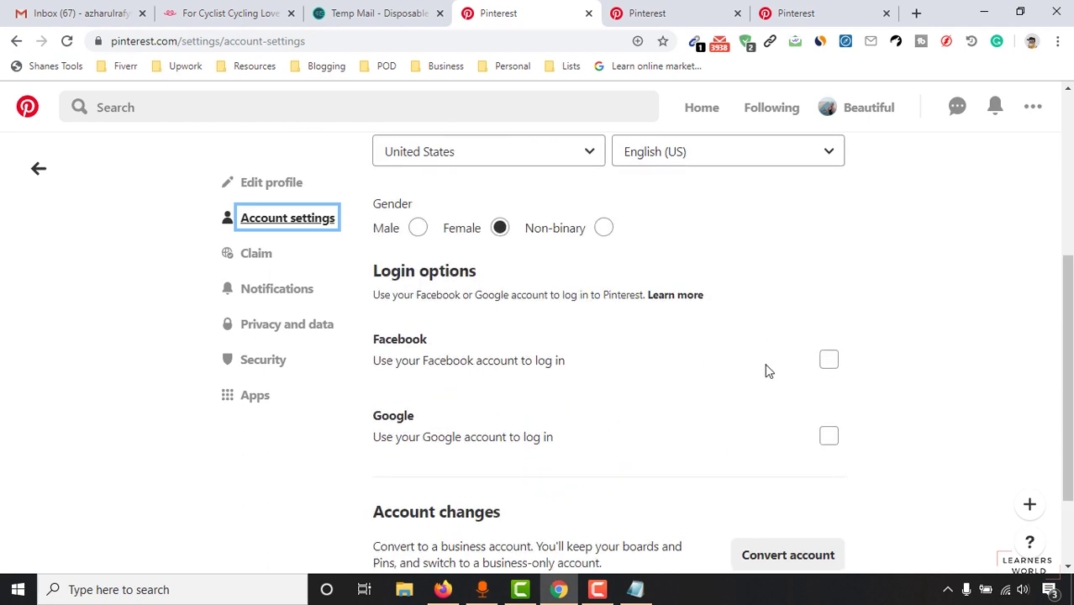
pyautogui.scroll(-2, 570, 395)
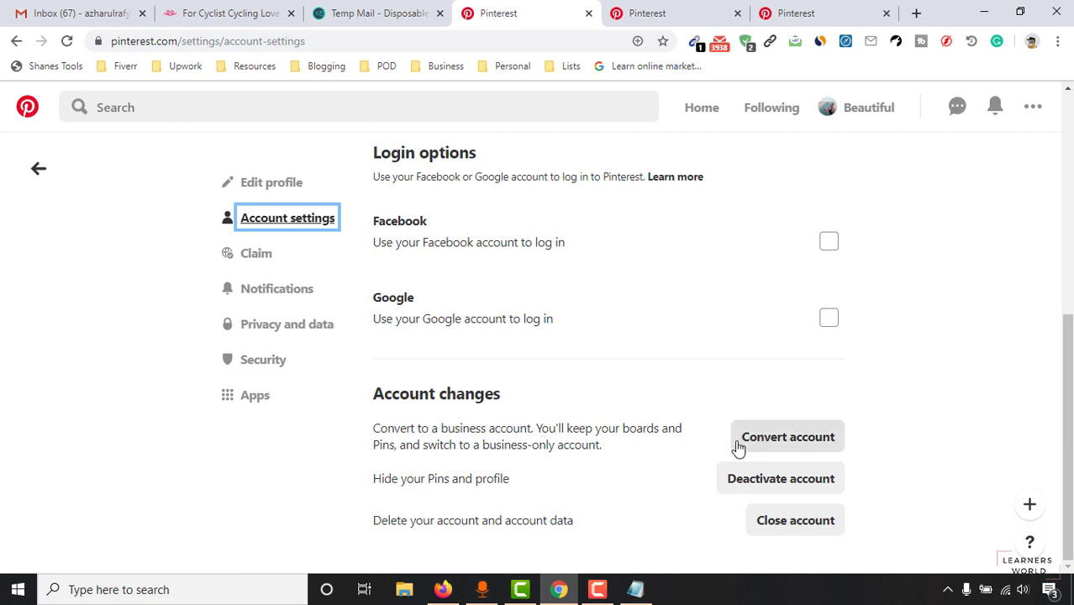
pyautogui.click(782, 438)
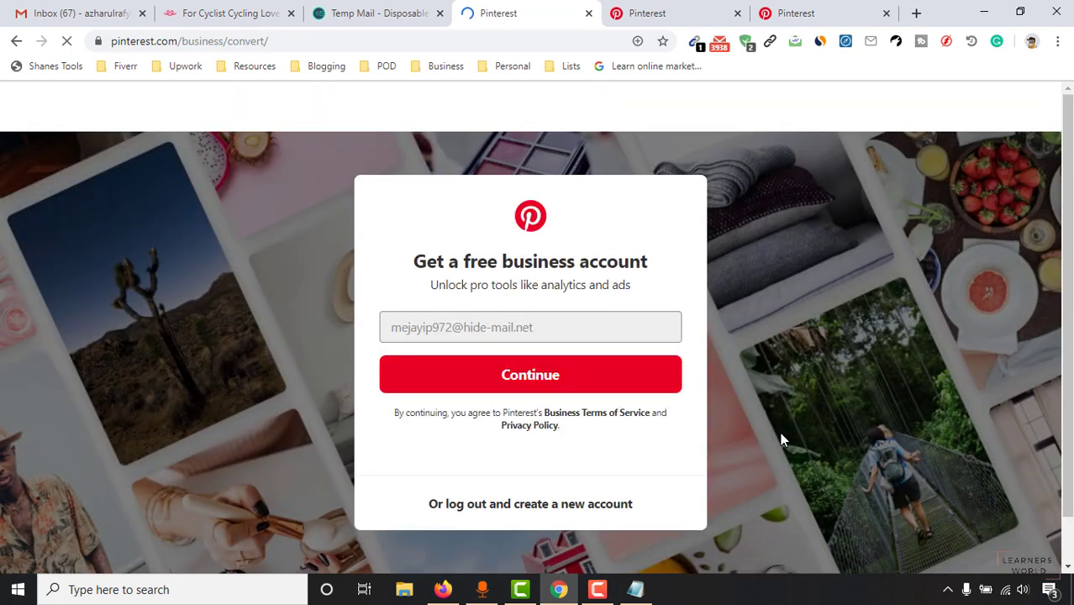
# Step: Accept the free business account offer to start the setup wizard
pyautogui.click(528, 388)
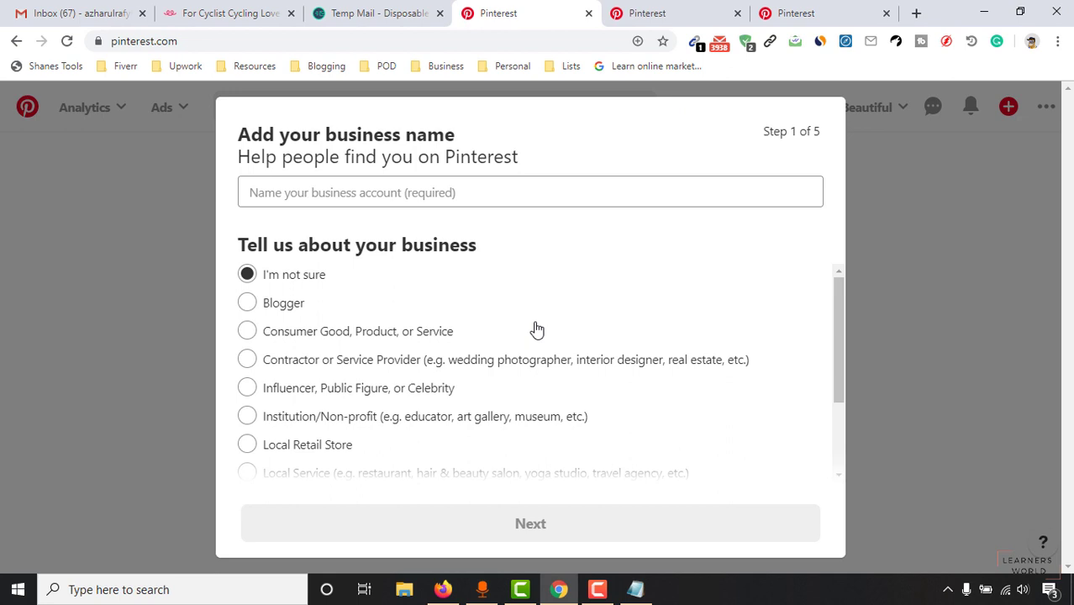
# Step: Enter business name Beautiful Life, pick Online Retail or Marketplace as the type, and continue
pyautogui.click(502, 184)
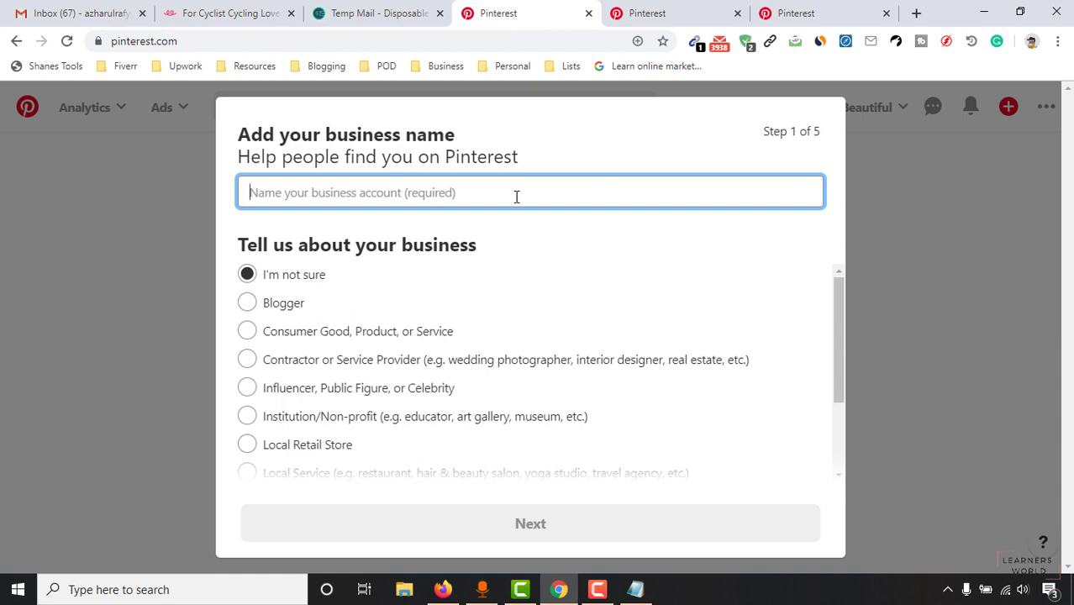
pyautogui.write('Beautiful Life')
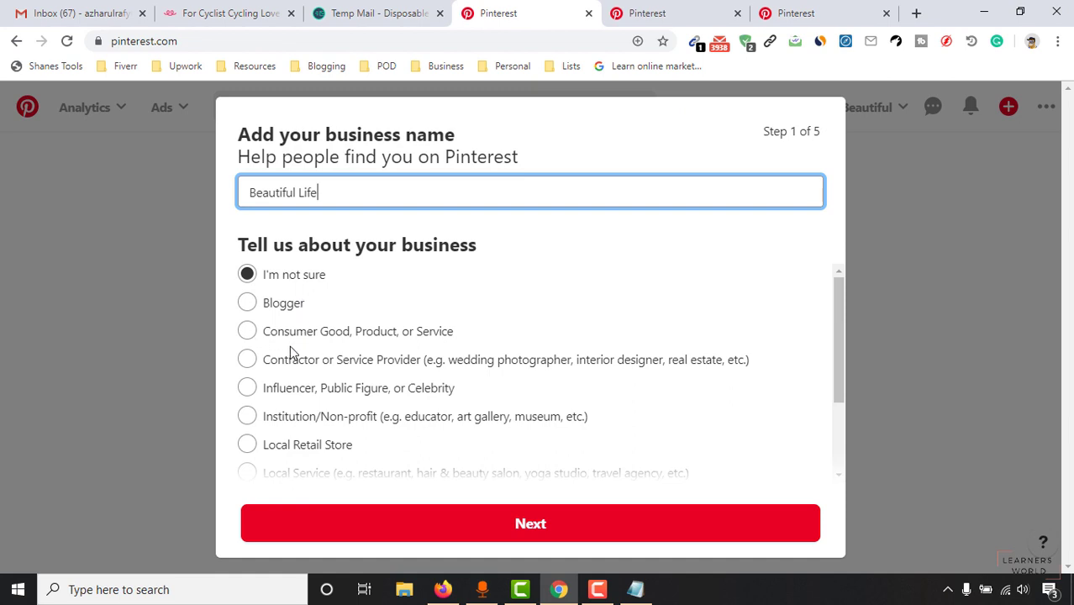
pyautogui.scroll(-1, 359, 336)
pyautogui.scroll(-1, 343, 391)
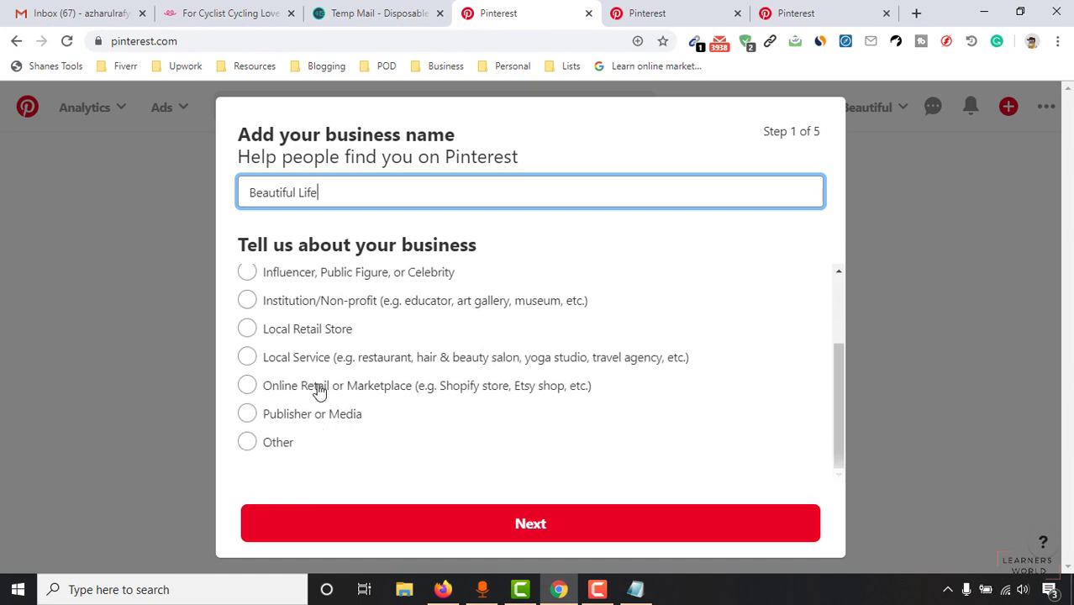
pyautogui.scroll(2, 352, 437)
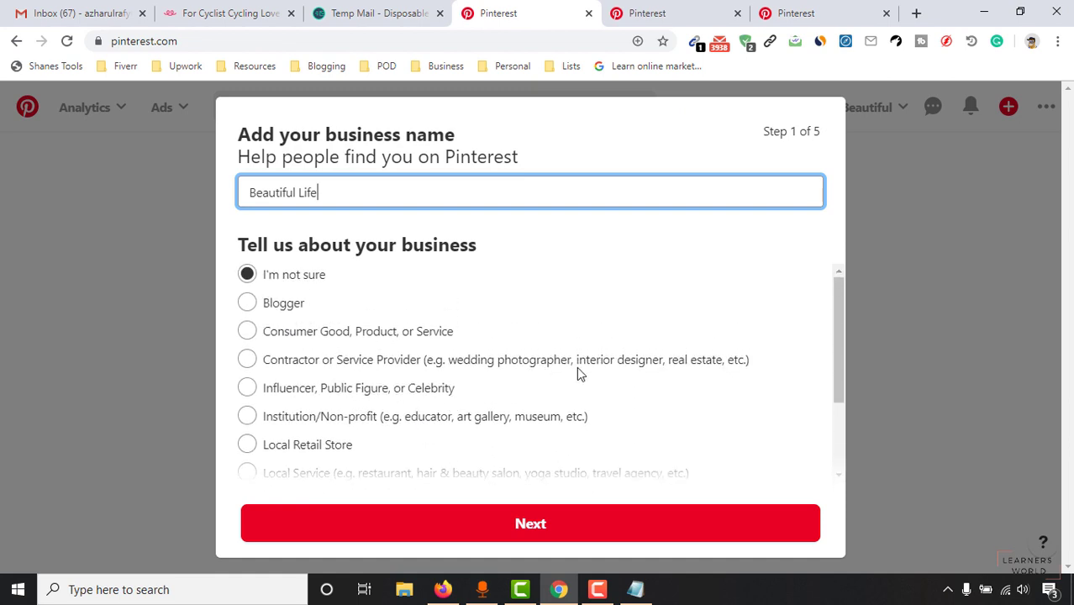
pyautogui.scroll(-1, 584, 373)
pyautogui.scroll(1, 352, 348)
pyautogui.scroll(-2, 515, 372)
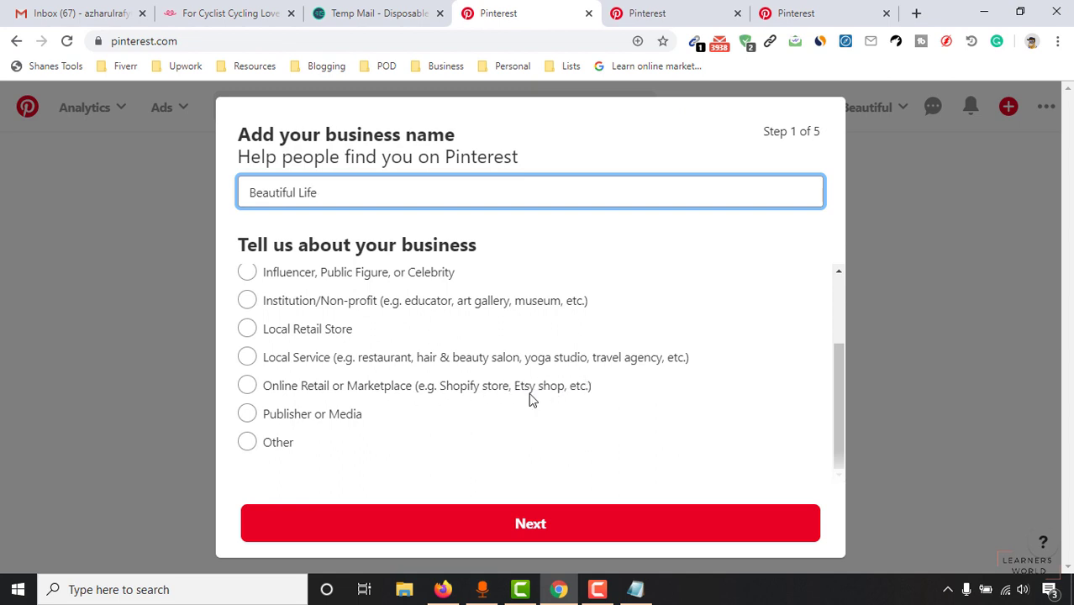
pyautogui.click(246, 387)
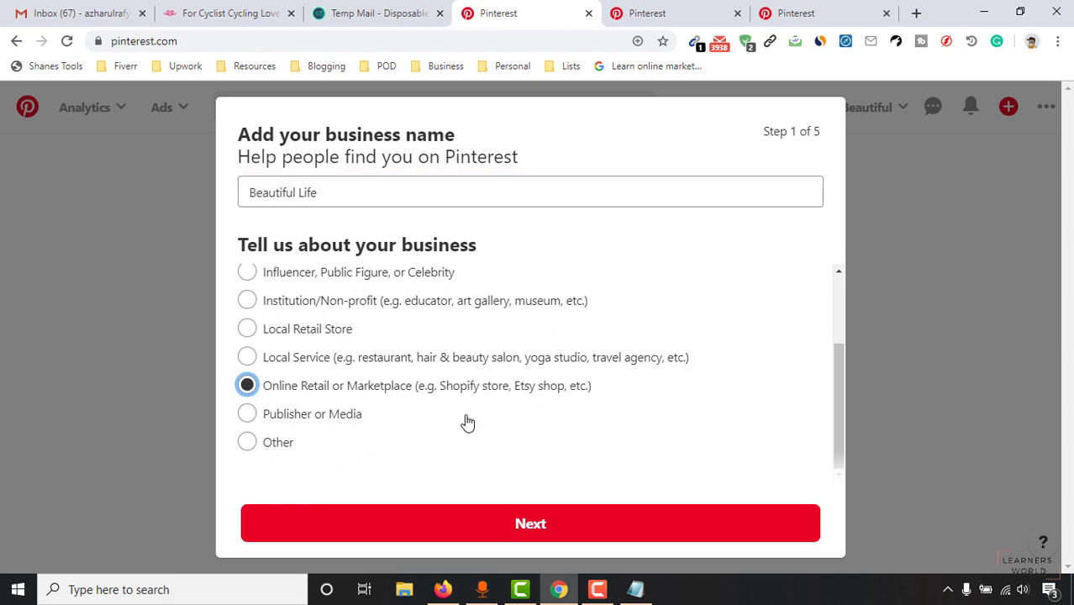
pyautogui.click(513, 524)
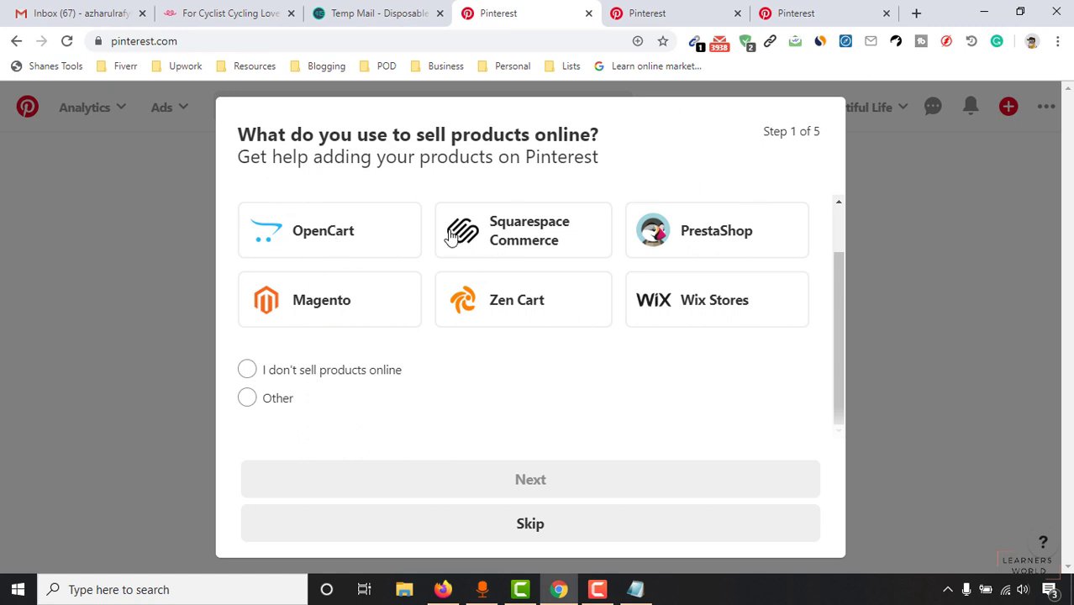
# Step: Skip the selling-platform question and go to the website link field
pyautogui.click(535, 530)
pyautogui.click(356, 214)
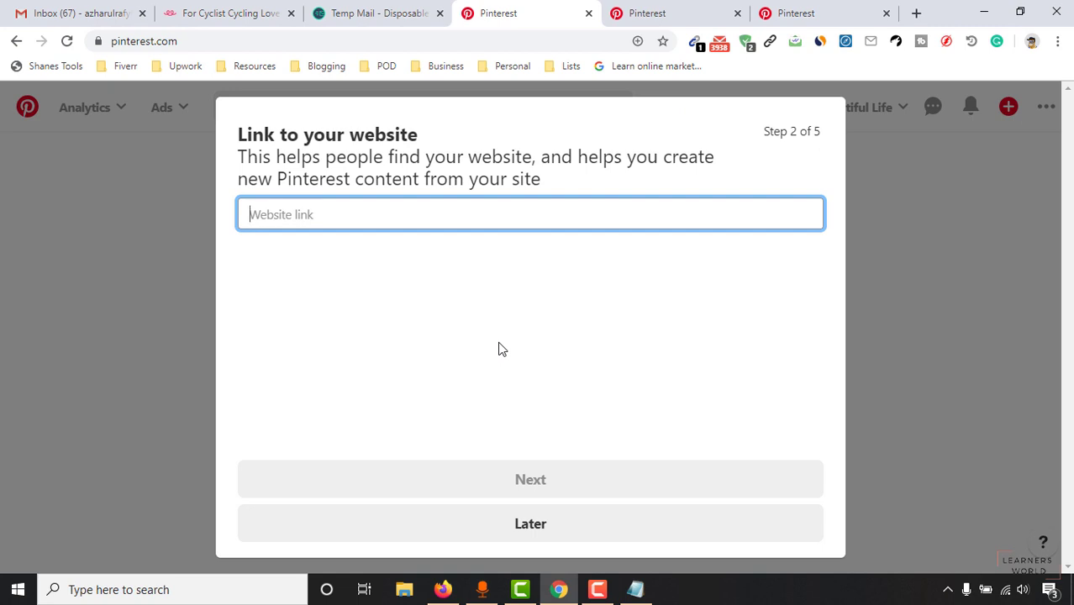
# Step: Open the XD Tshirts store from Teespring in a new tab and cut its URL
pyautogui.click(265, 12)
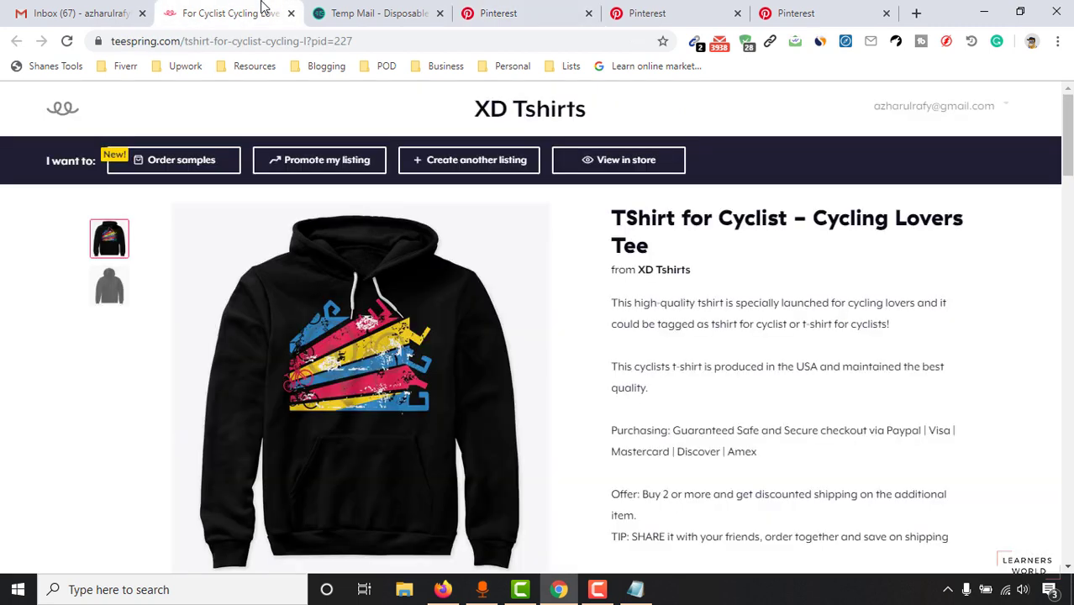
pyautogui.rightClick(680, 273)
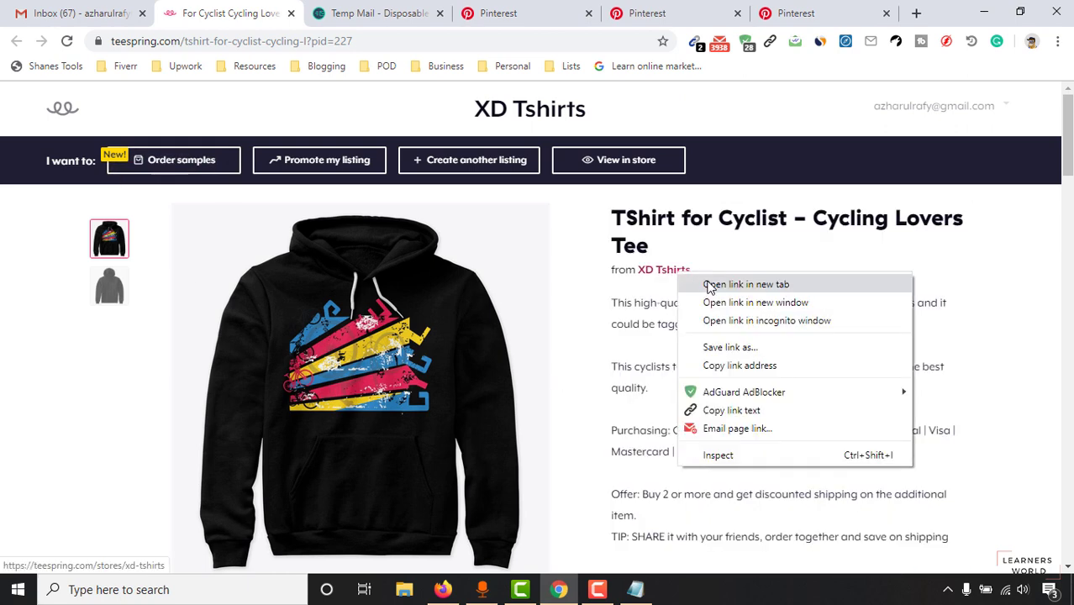
pyautogui.click(731, 287)
pyautogui.click(341, 13)
pyautogui.click(335, 41)
pyautogui.hotkey('ctrl', 'c')
pyautogui.rightClick(339, 42)
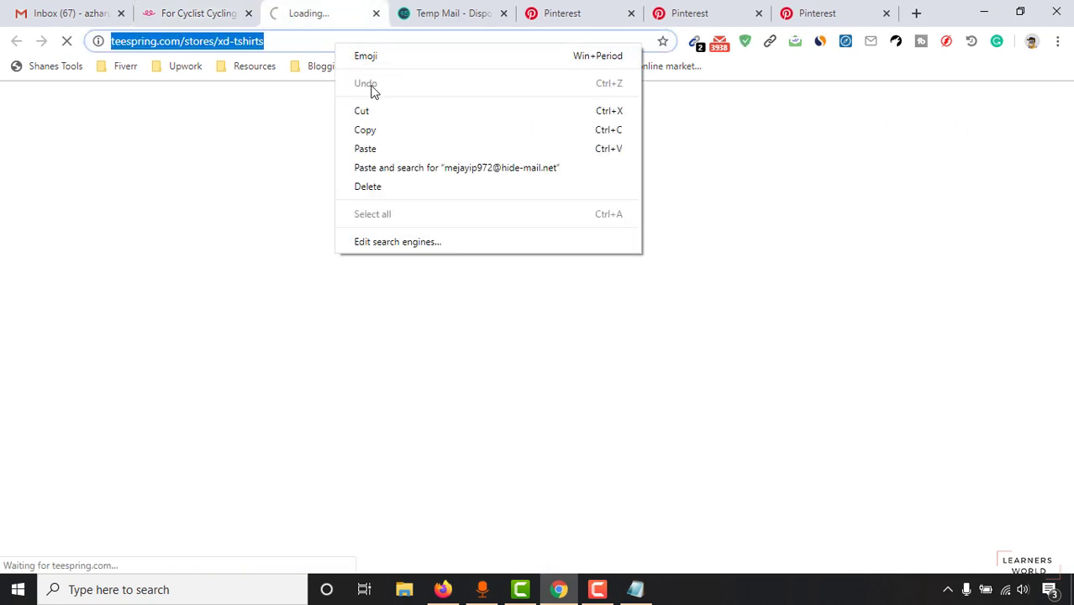
pyautogui.click(372, 109)
# Step: Paste the store URL into the Website link field and advance to step 3
pyautogui.click(376, 13)
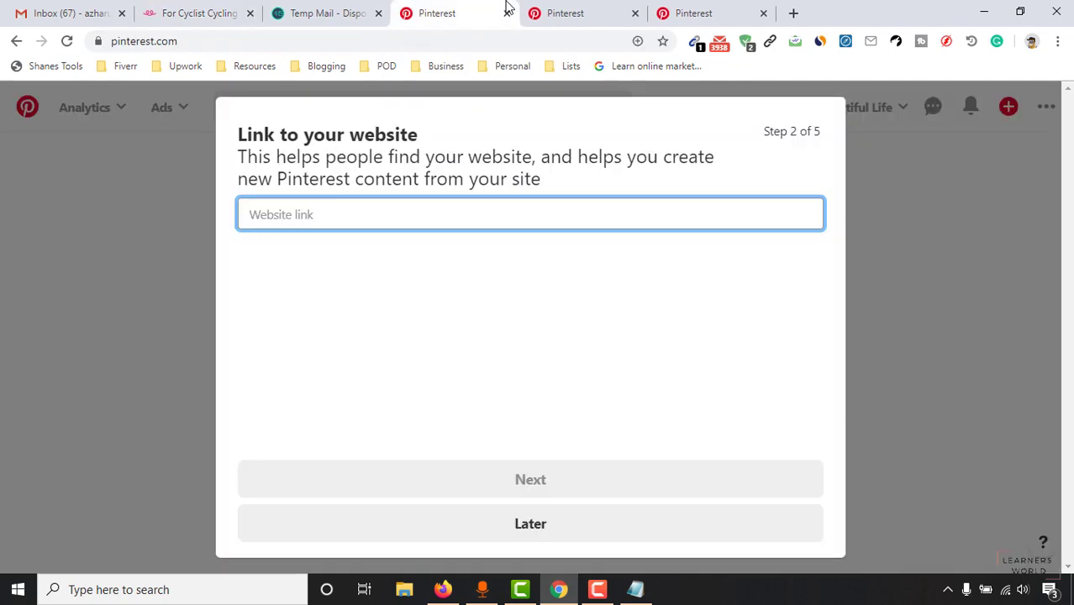
pyautogui.rightClick(305, 215)
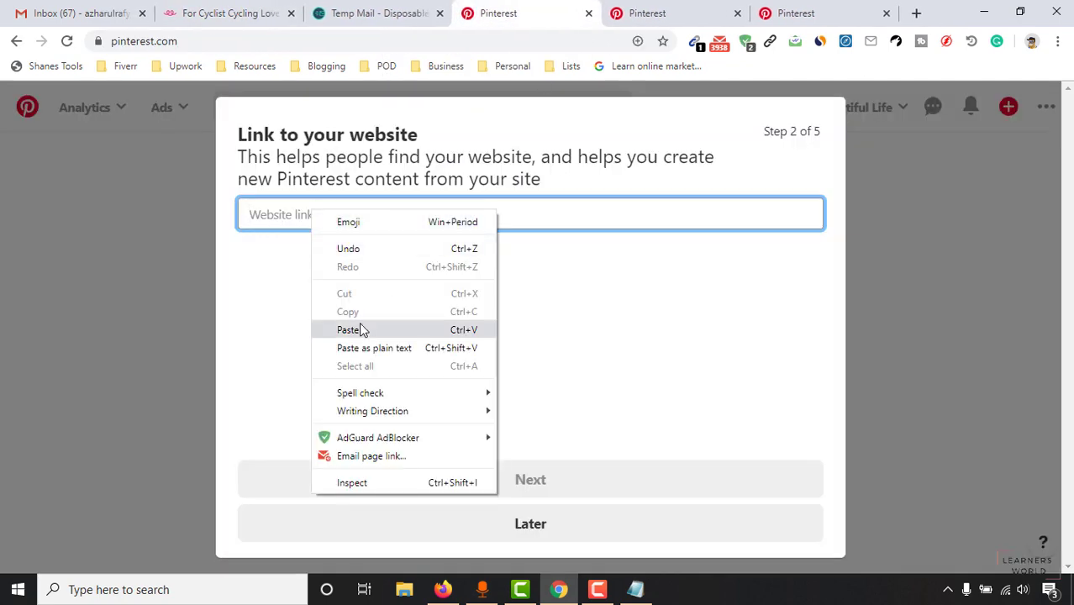
pyautogui.click(427, 328)
pyautogui.click(529, 480)
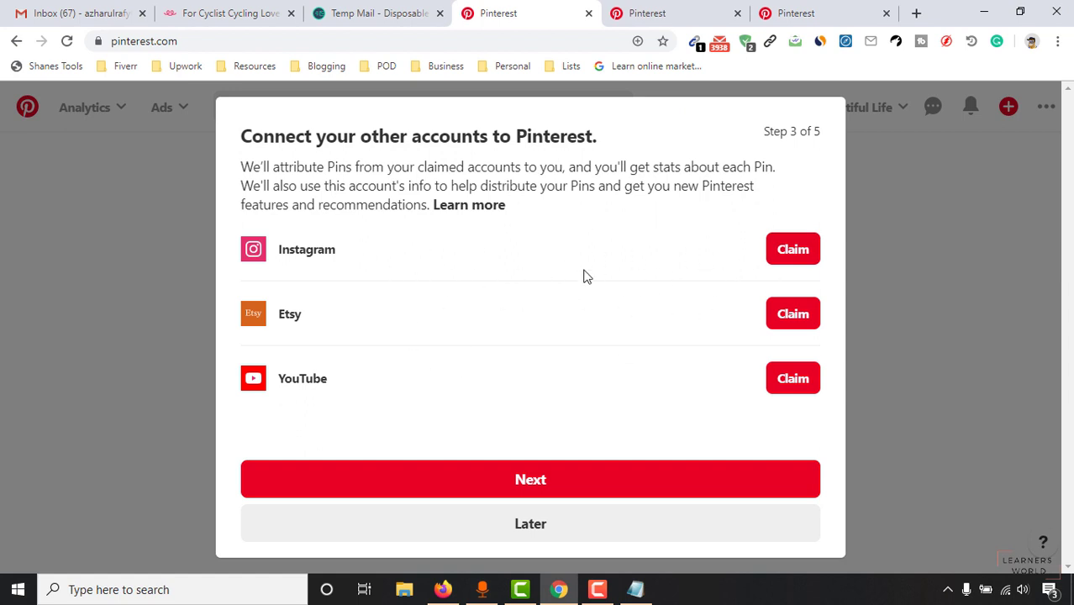
# Step: Skip connecting other accounts and answer 'I'm not sure yet' about running ads
pyautogui.click(525, 530)
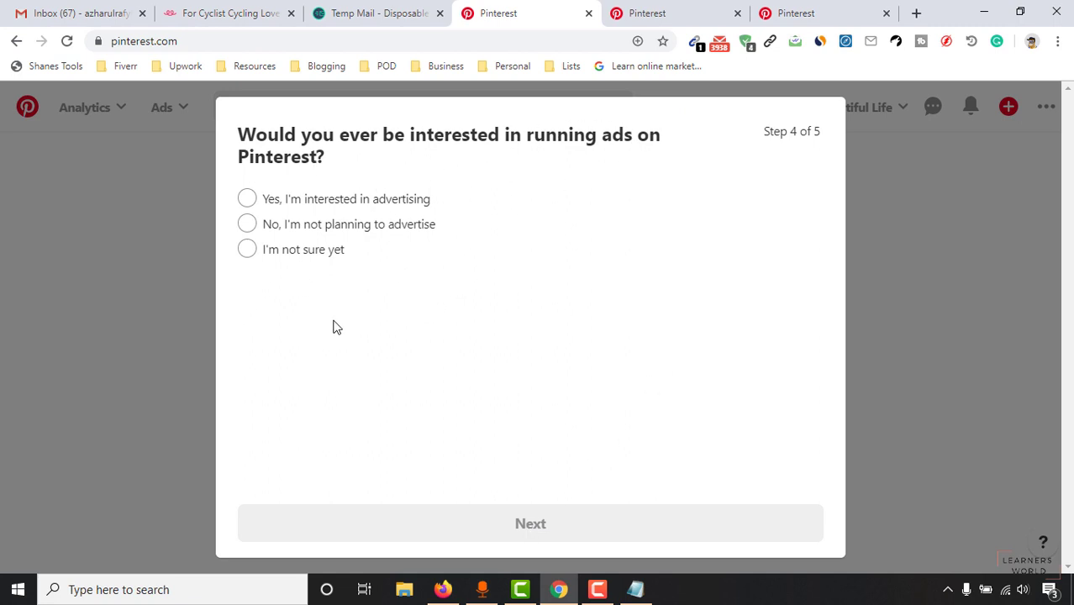
pyautogui.click(299, 259)
pyautogui.click(539, 526)
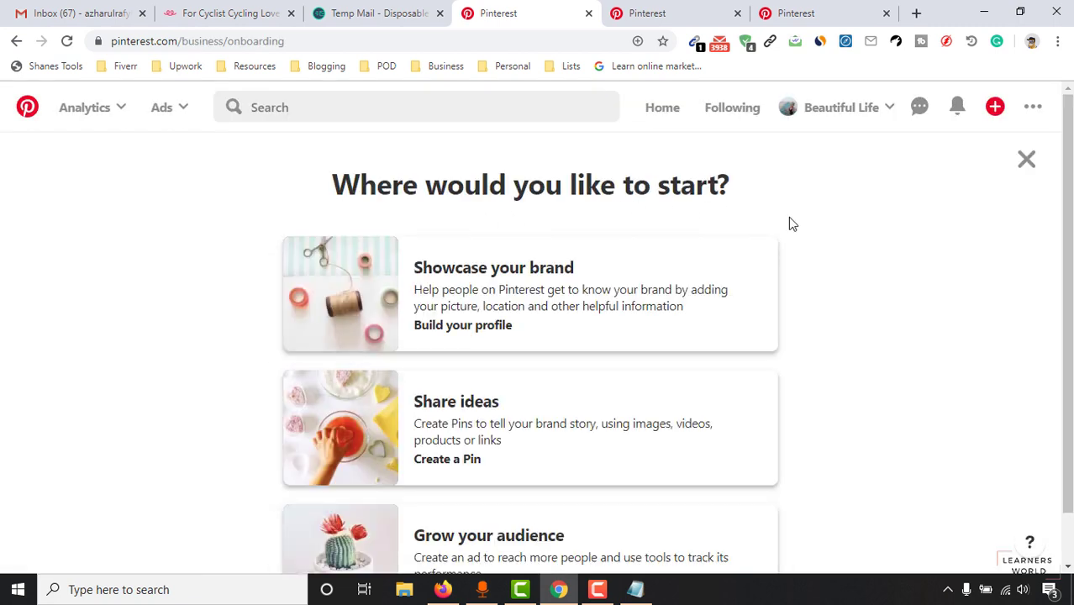
# Step: Pick 'Showcase your brand' to go to the business profile
pyautogui.scroll(-1, 620, 442)
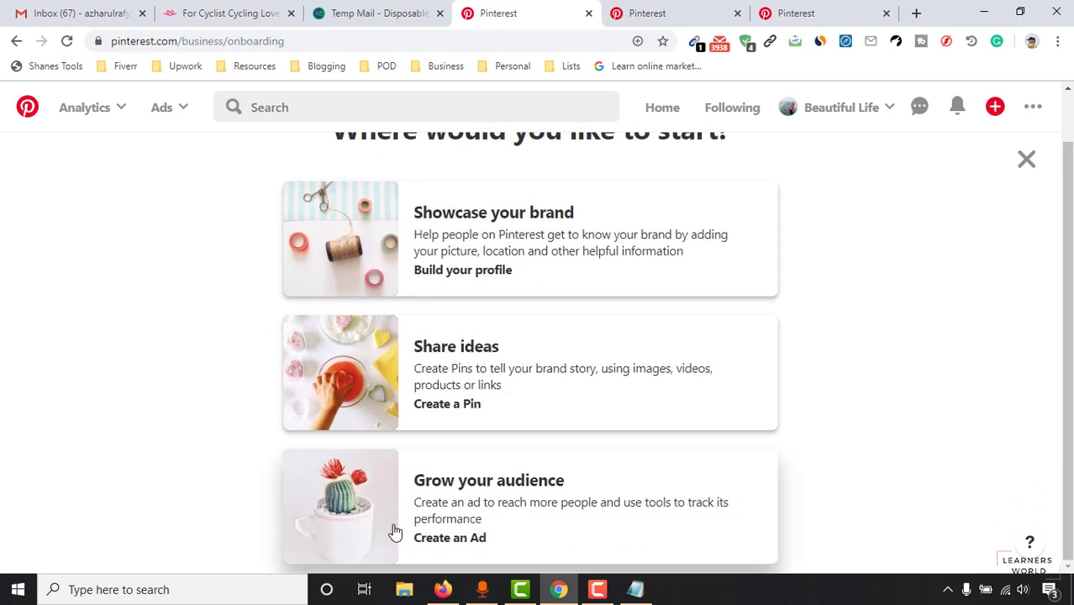
pyautogui.scroll(1, 498, 401)
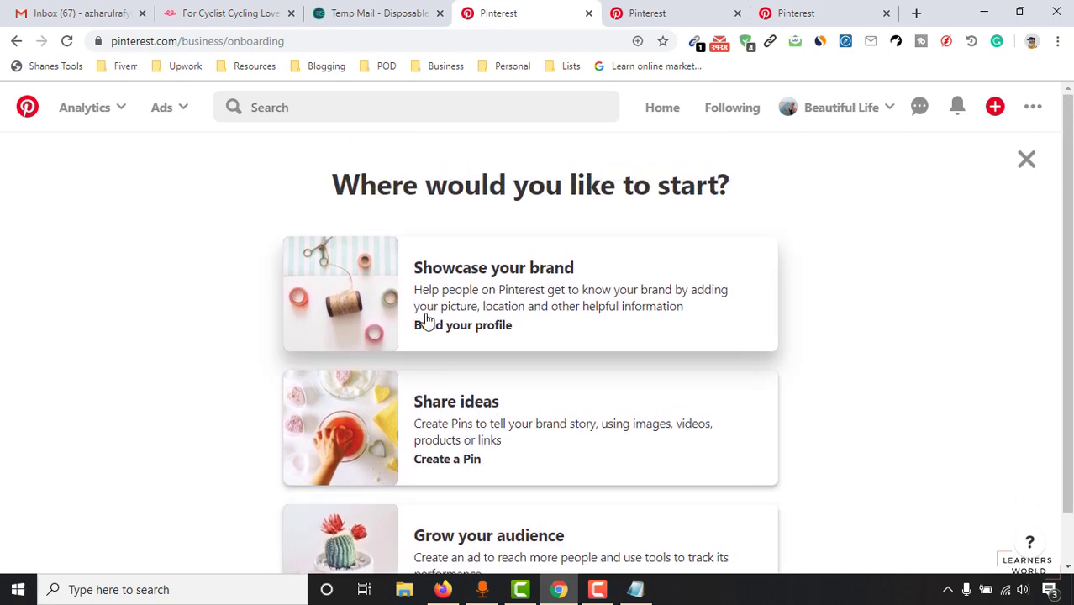
pyautogui.click(550, 284)
# Step: Browse the profile and open its Boards tab, which shows 0 boards
pyautogui.scroll(-3, 102, 371)
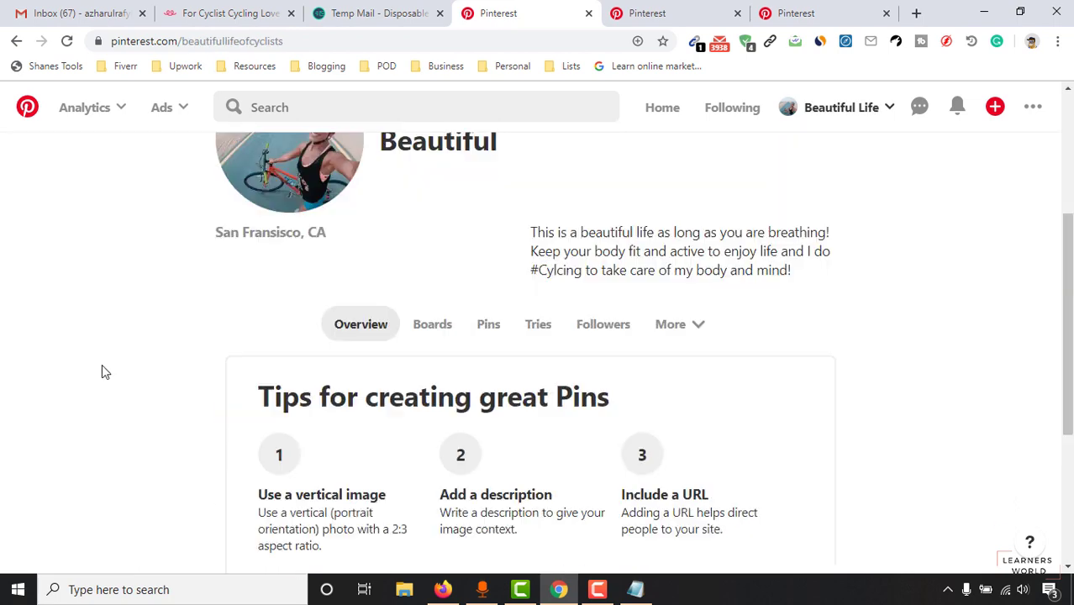
pyautogui.scroll(-1, 102, 372)
pyautogui.scroll(3, 193, 446)
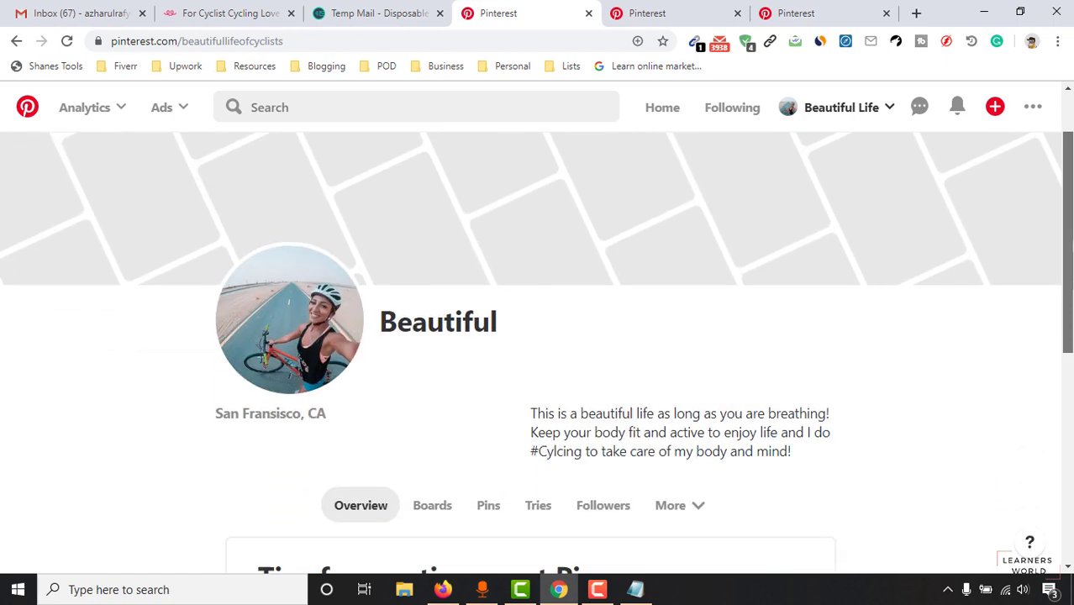
pyautogui.scroll(-3, 194, 447)
pyautogui.scroll(-1, 768, 412)
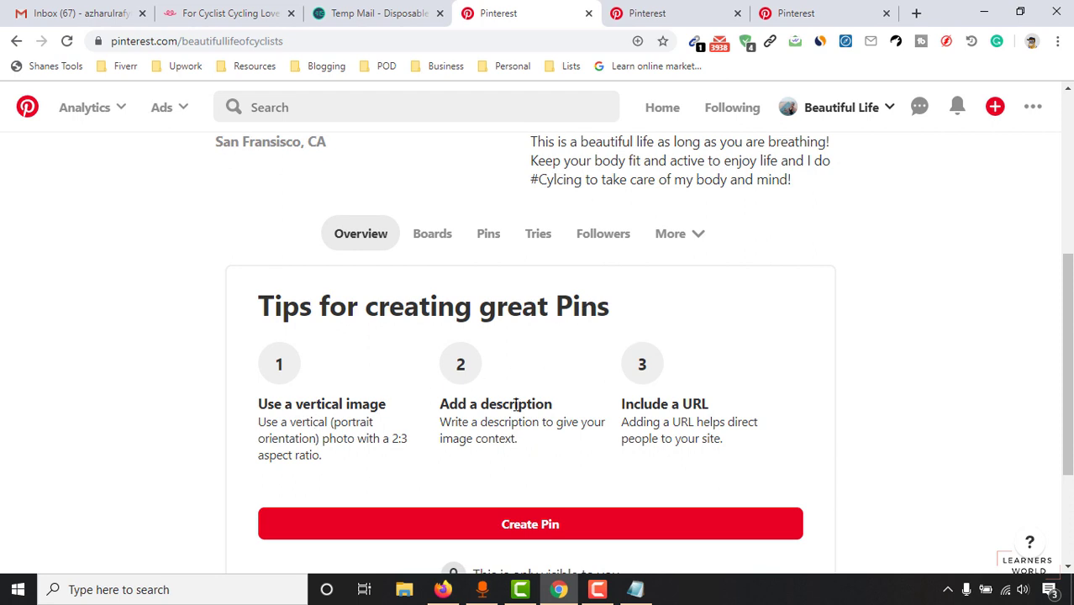
pyautogui.scroll(-2, 433, 312)
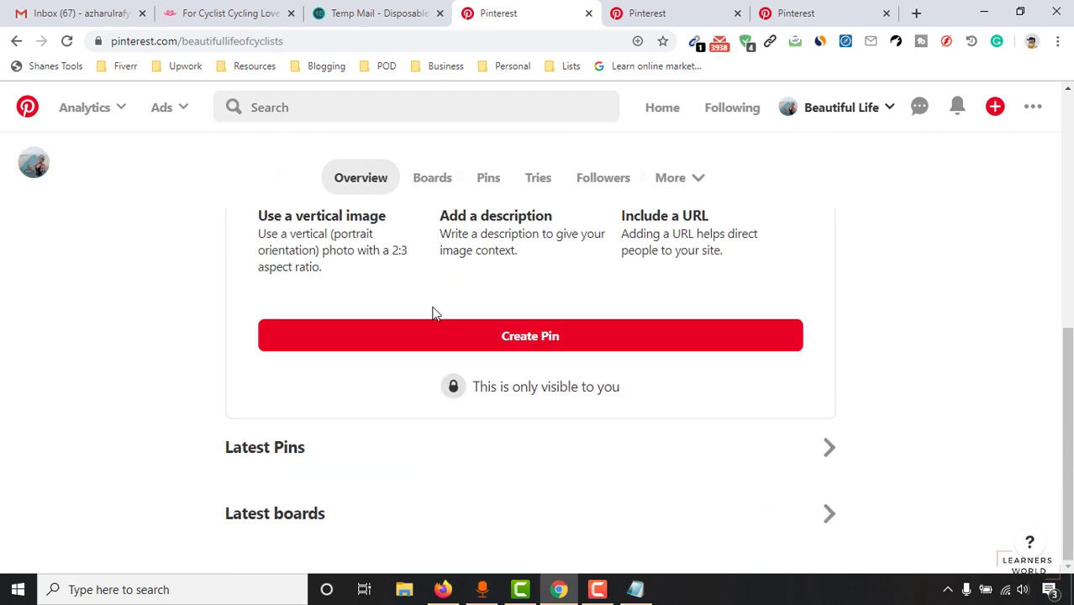
pyautogui.scroll(2, 707, 360)
pyautogui.scroll(-1, 267, 450)
pyautogui.scroll(-2, 270, 446)
pyautogui.scroll(6, 82, 475)
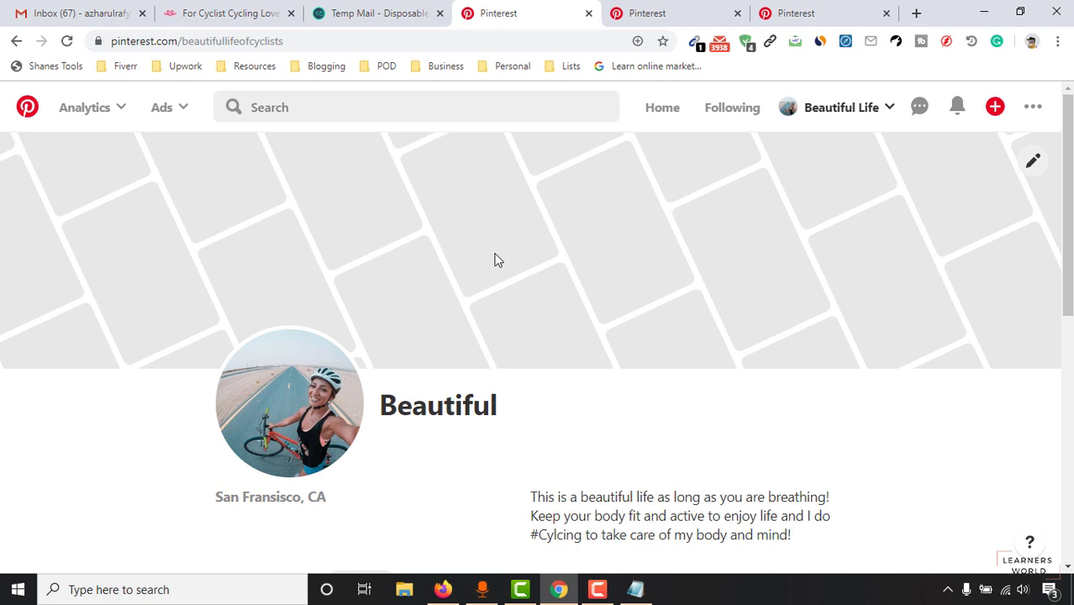
pyautogui.scroll(-3, 495, 259)
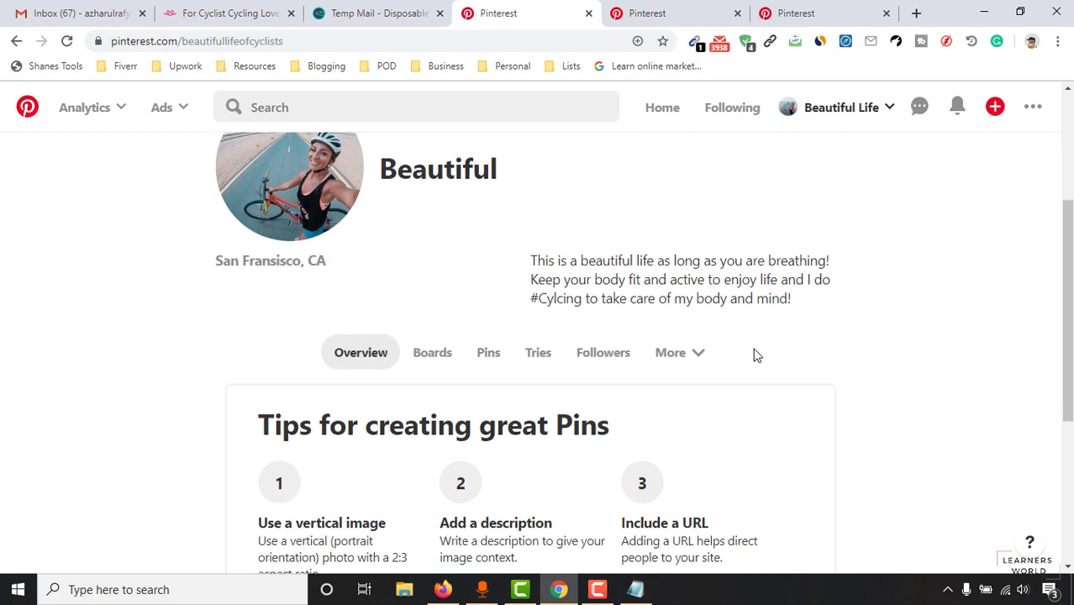
pyautogui.scroll(3, 974, 322)
pyautogui.scroll(-3, 619, 435)
pyautogui.scroll(-1, 493, 446)
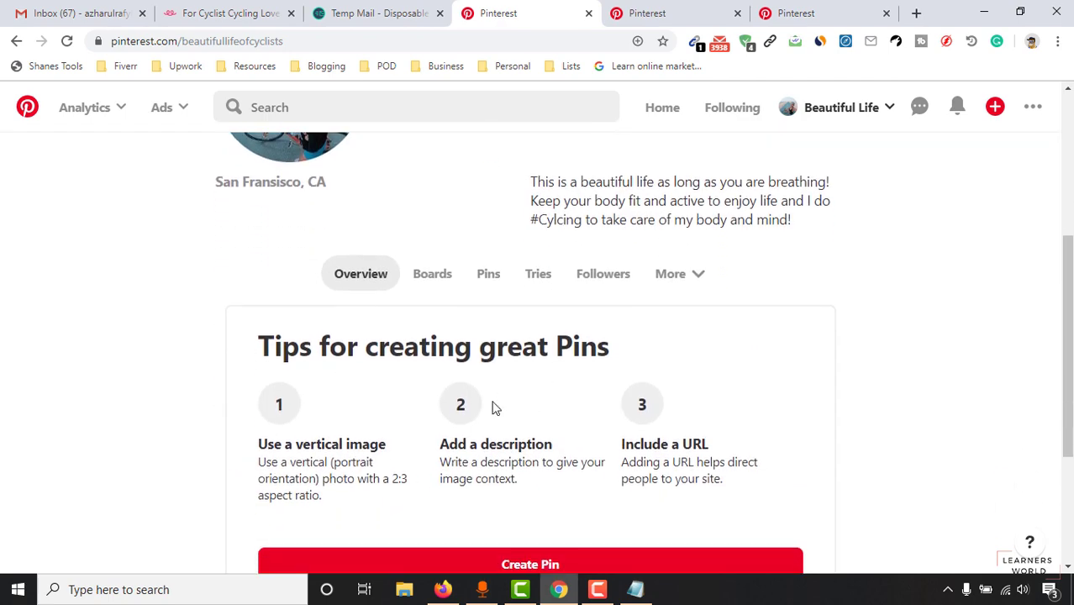
pyautogui.click(431, 273)
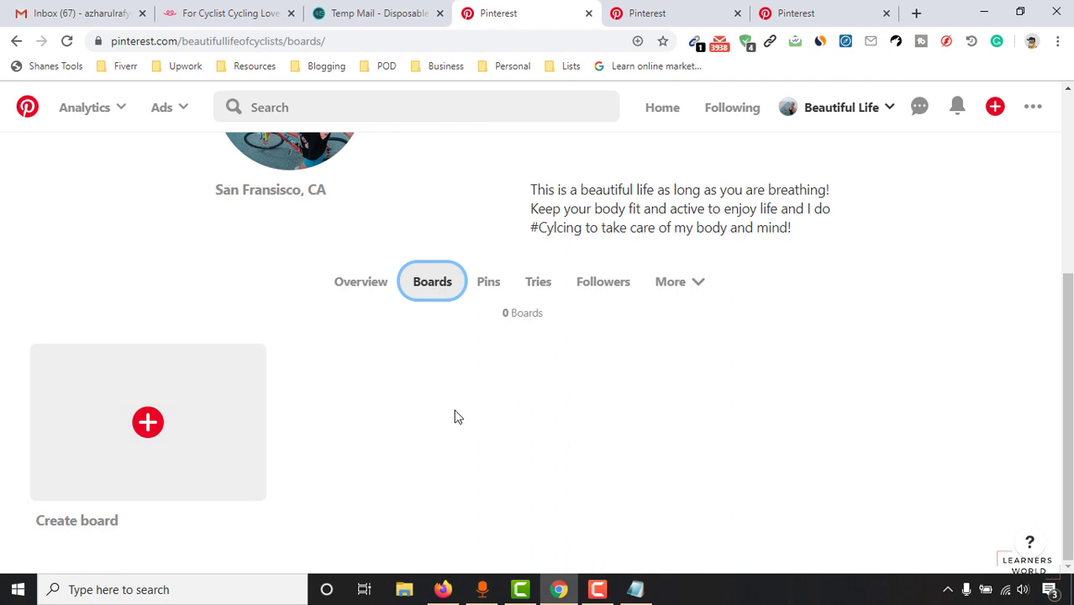
pyautogui.click(642, 10)
pyautogui.scroll(-5, 520, 401)
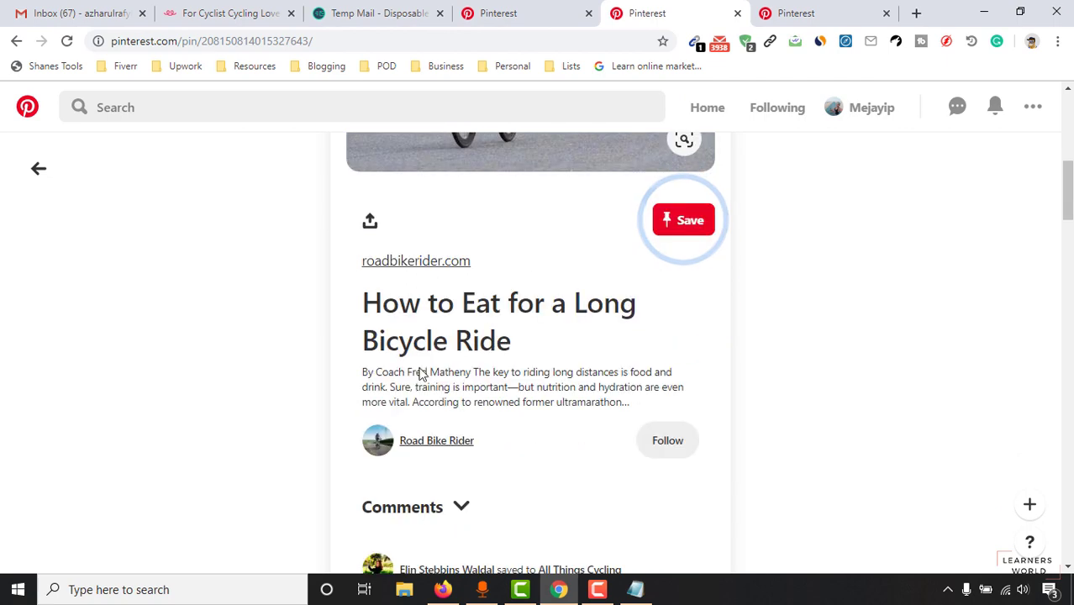
pyautogui.scroll(-1, 423, 375)
pyautogui.click(441, 367)
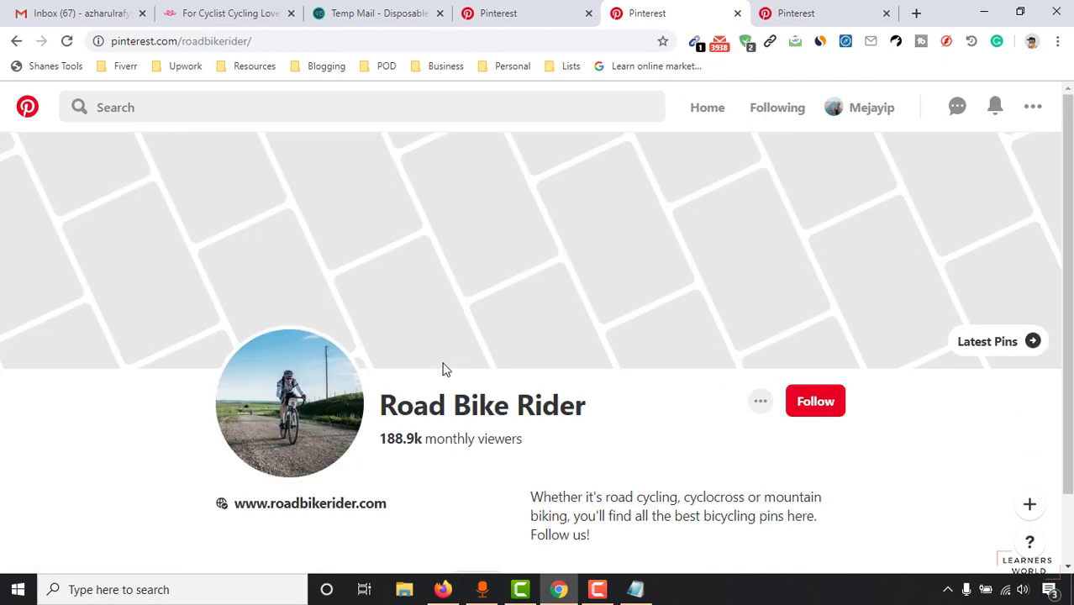
pyautogui.scroll(-4, 445, 370)
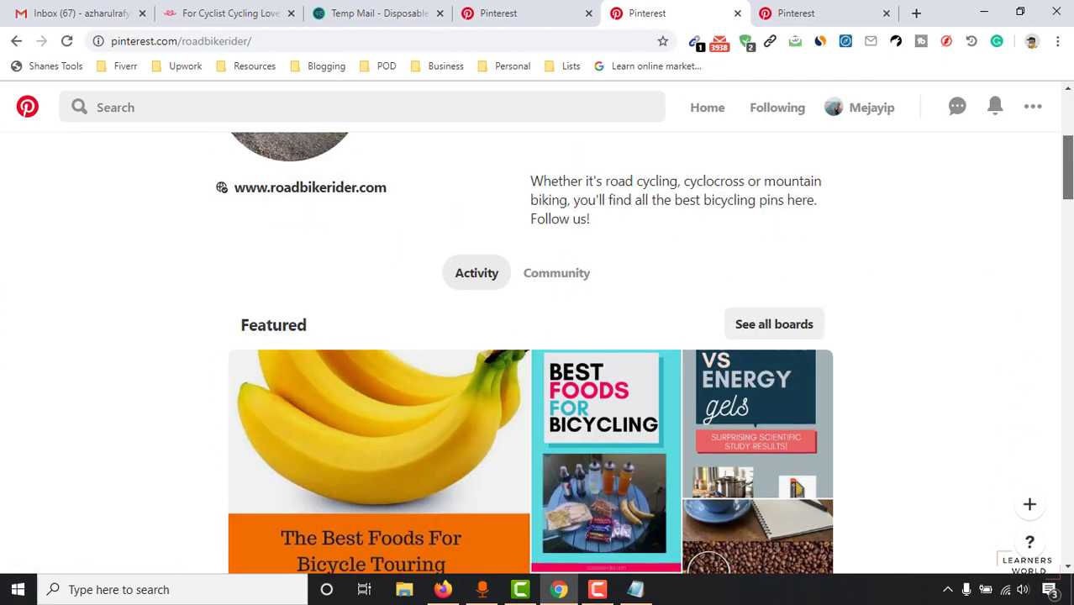
pyautogui.scroll(1, 287, 390)
# Step: Show all 17 of Road Bike Rider's boards and scroll through them
pyautogui.click(784, 391)
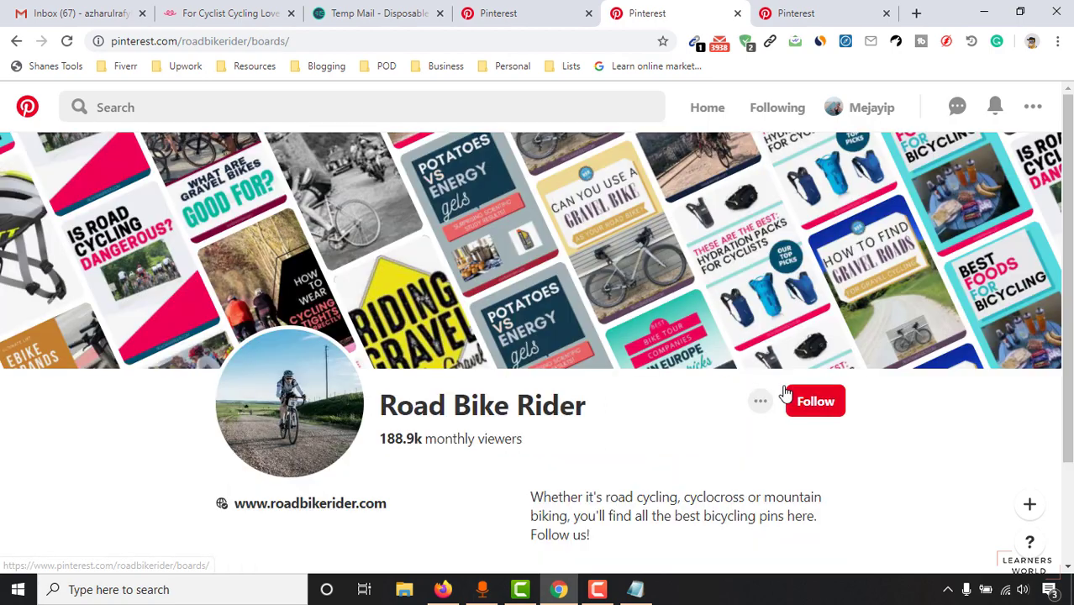
pyautogui.scroll(-5, 626, 367)
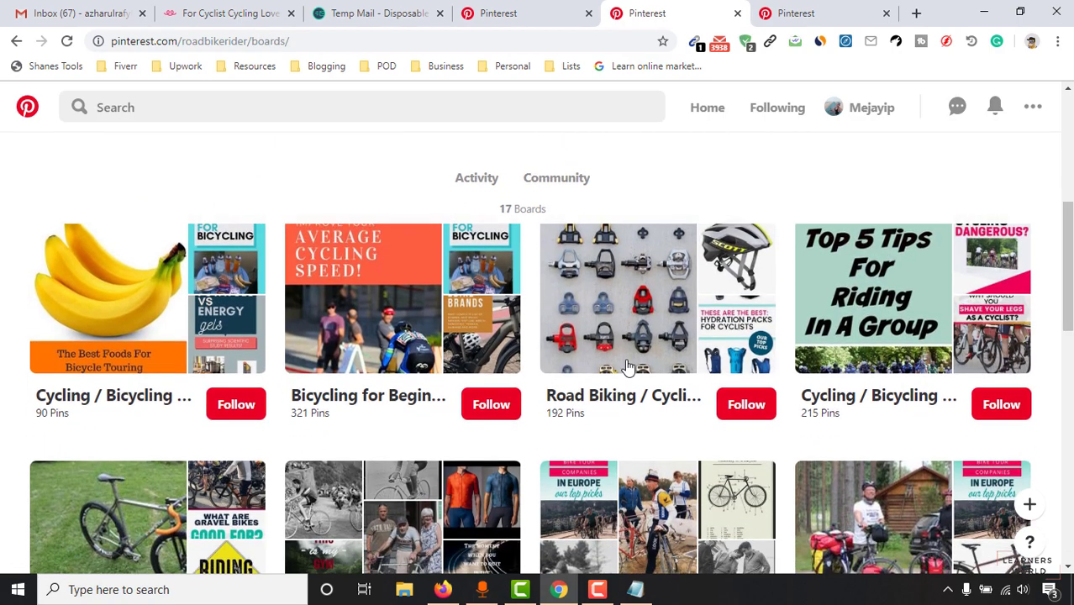
pyautogui.scroll(1, 94, 378)
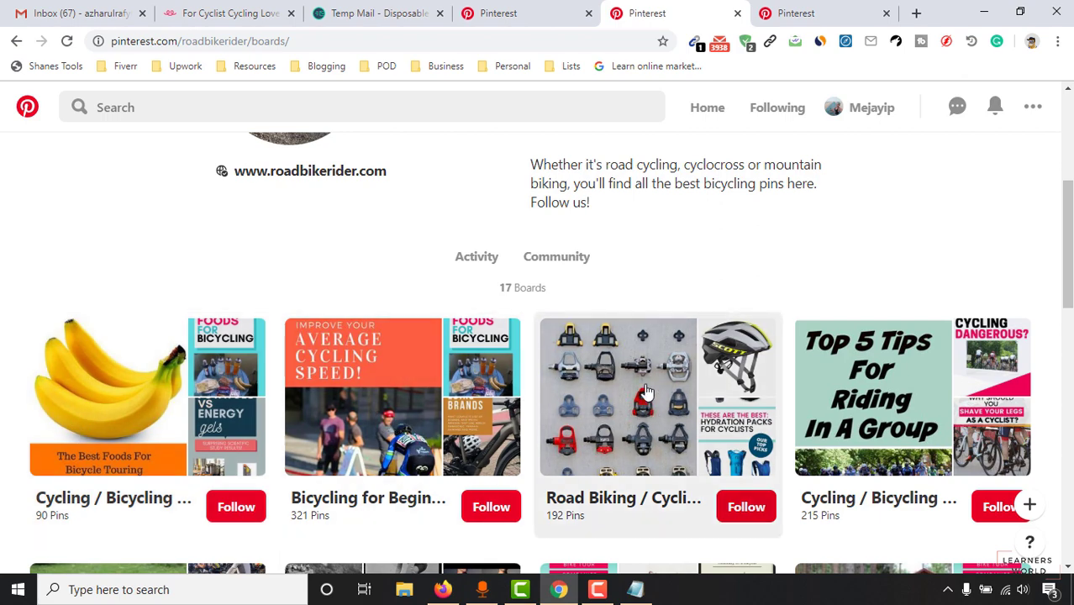
pyautogui.scroll(-1, 683, 407)
pyautogui.scroll(5, 618, 355)
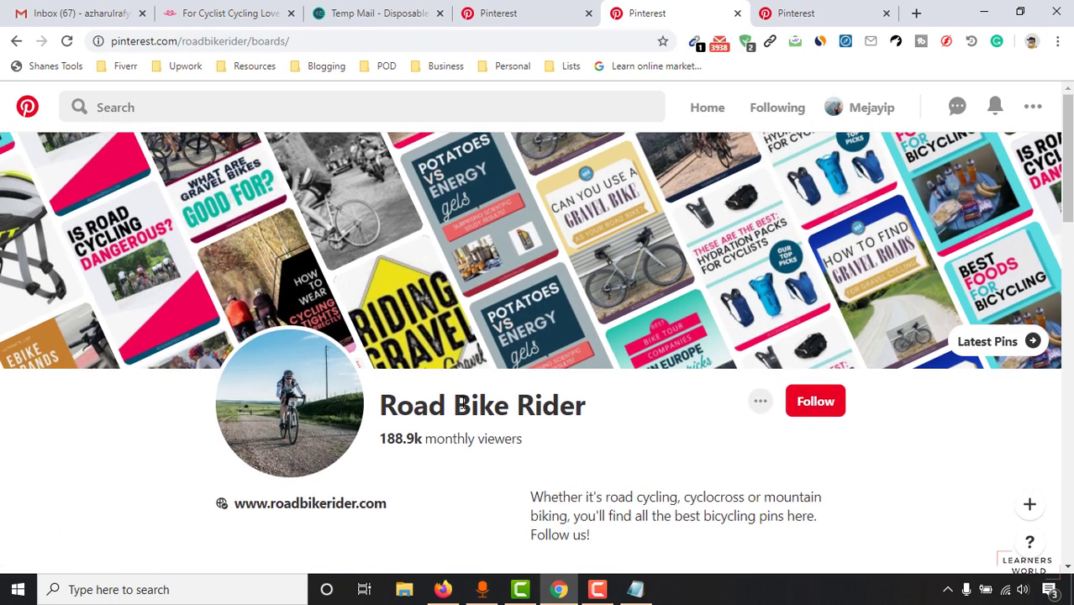
pyautogui.scroll(-1, 560, 406)
pyautogui.scroll(-1, 651, 369)
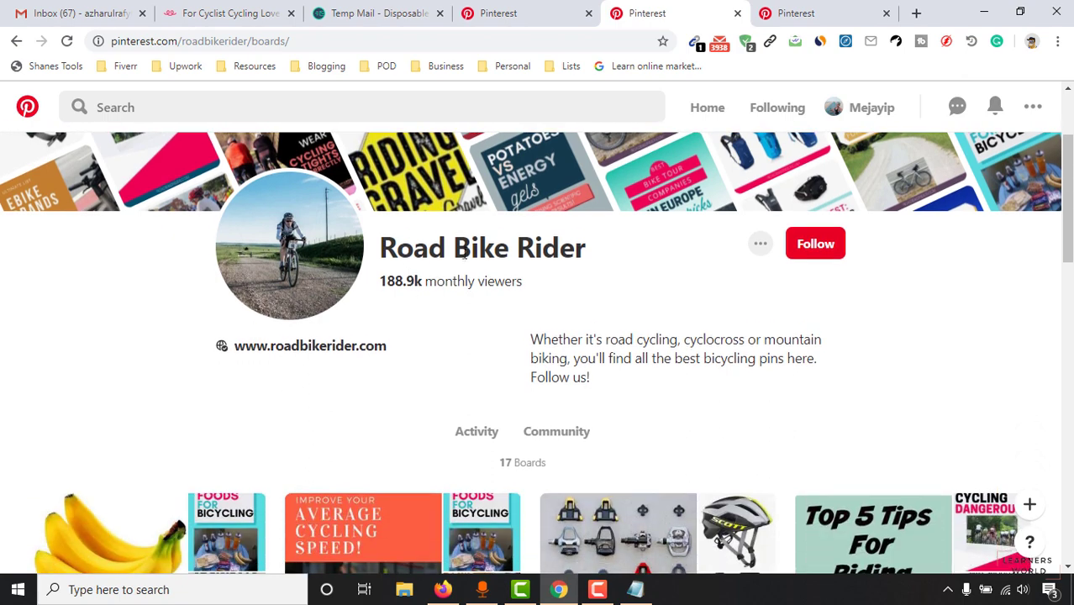
pyautogui.scroll(-3, 638, 361)
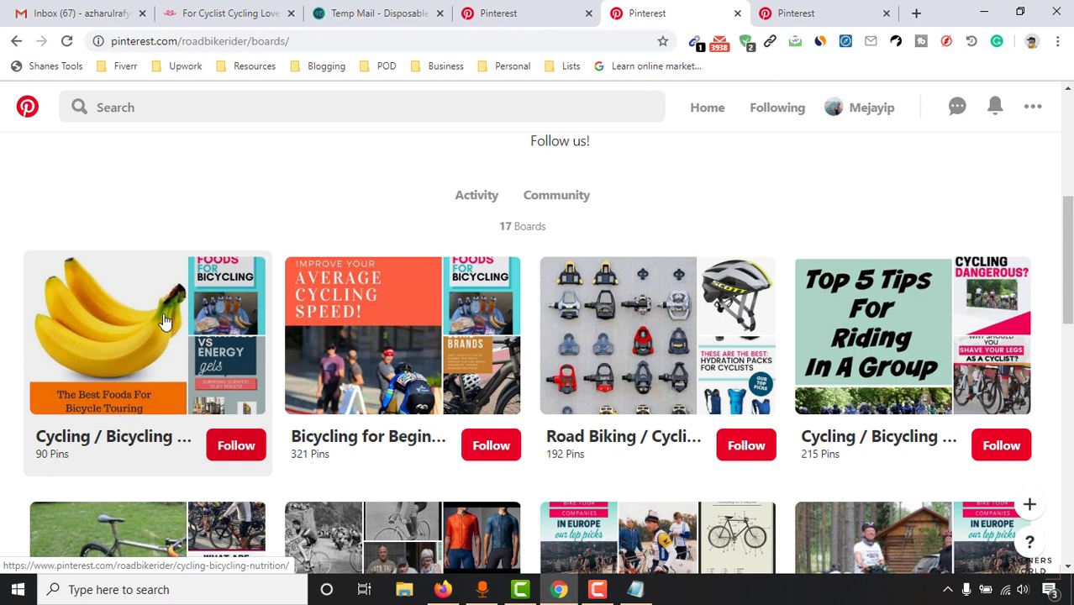
# Step: Open Road Bike Rider's Cycling / Bicycling Nutrition board (90 pins) and scroll through it
pyautogui.click(144, 373)
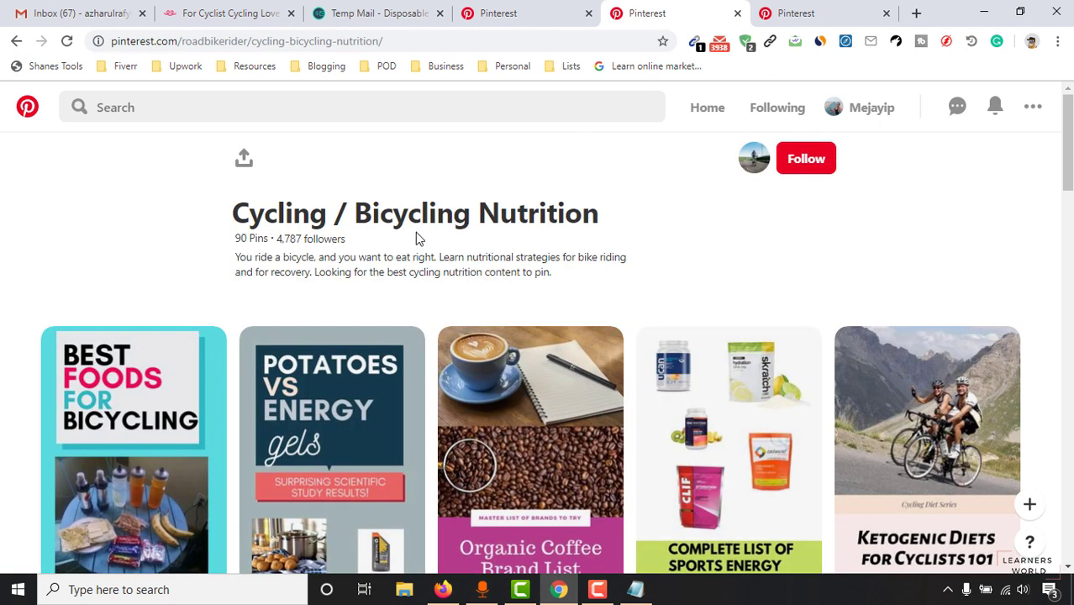
pyautogui.scroll(-8, 826, 394)
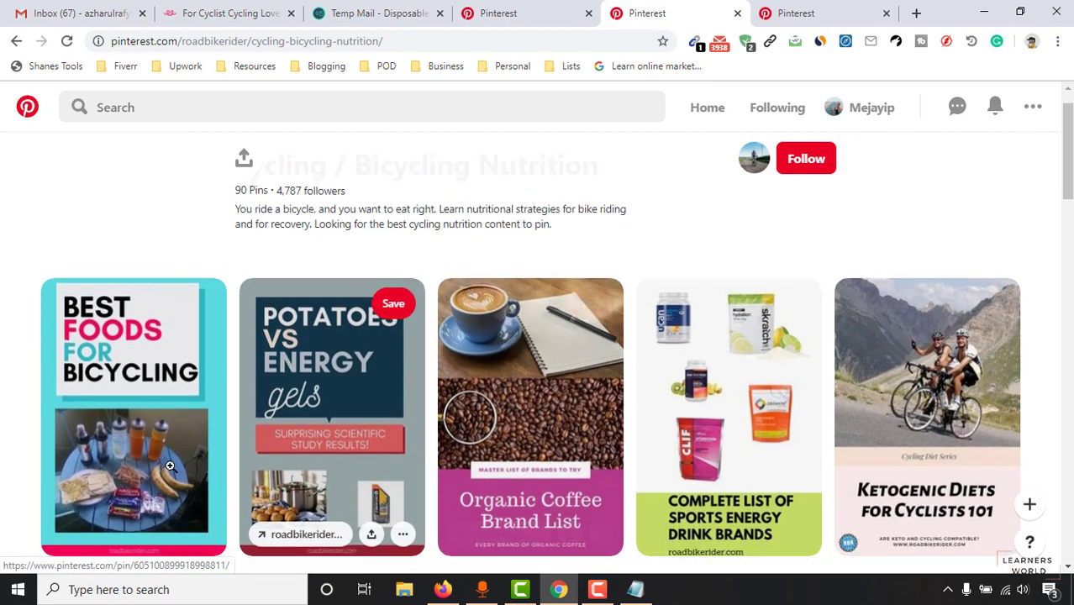
pyautogui.scroll(-6, 826, 394)
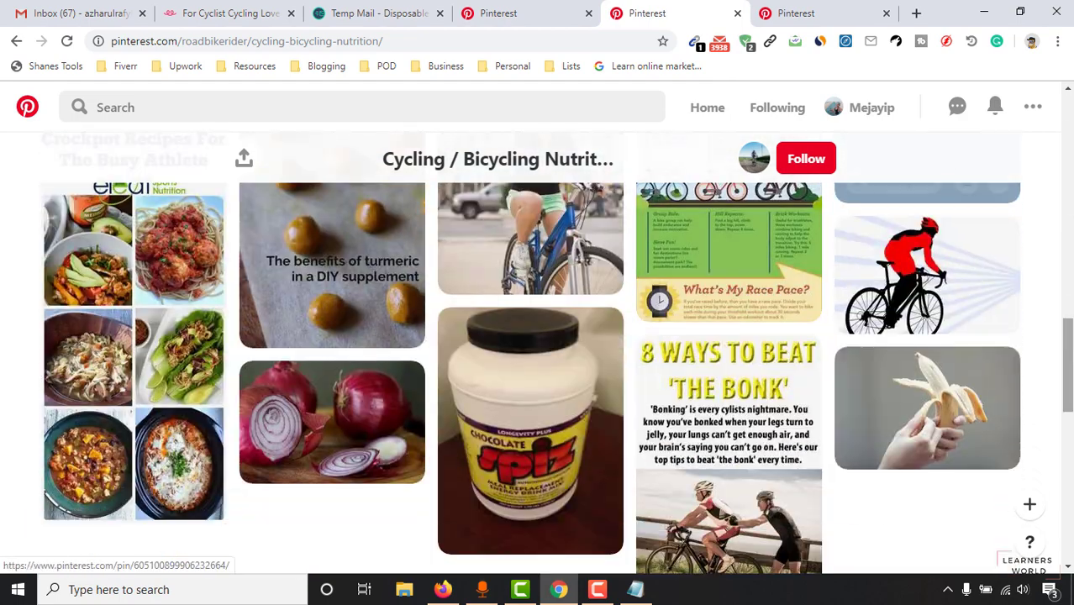
pyautogui.moveTo(1067, 366); pyautogui.dragTo(1067, 126)
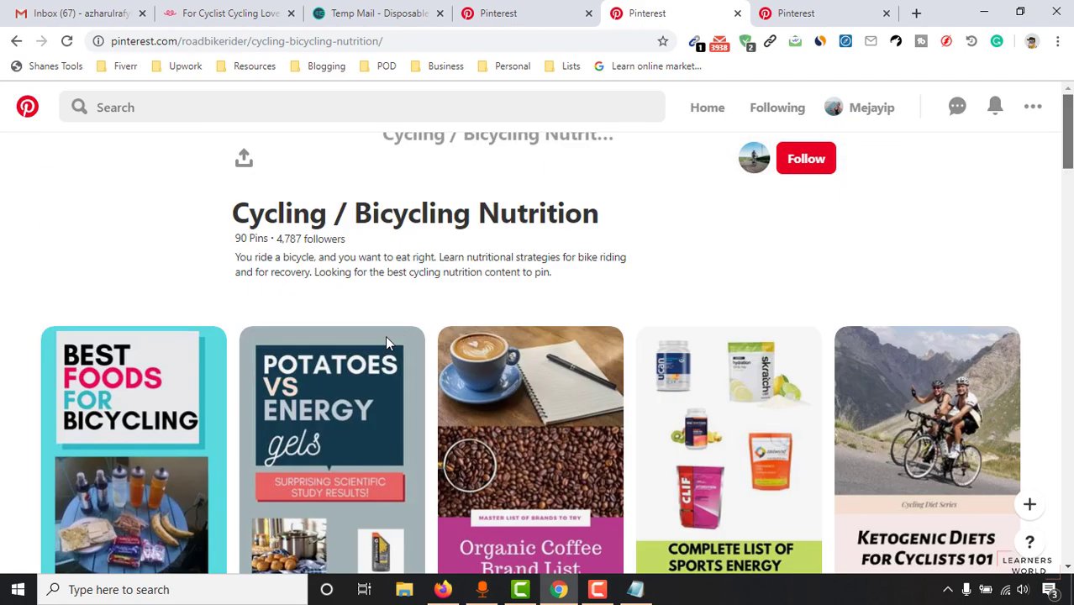
pyautogui.scroll(-4, 176, 428)
pyautogui.scroll(4, 176, 428)
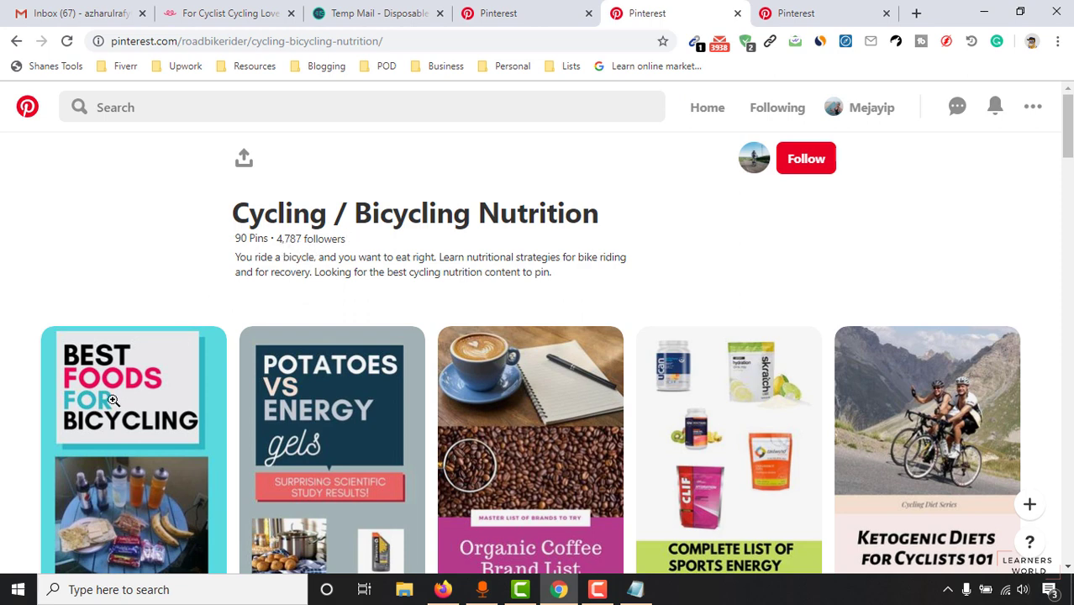
# Step: Select that board's title, then start a new board on Beautiful Life's empty Boards page
pyautogui.moveTo(233, 212); pyautogui.dragTo(510, 211)
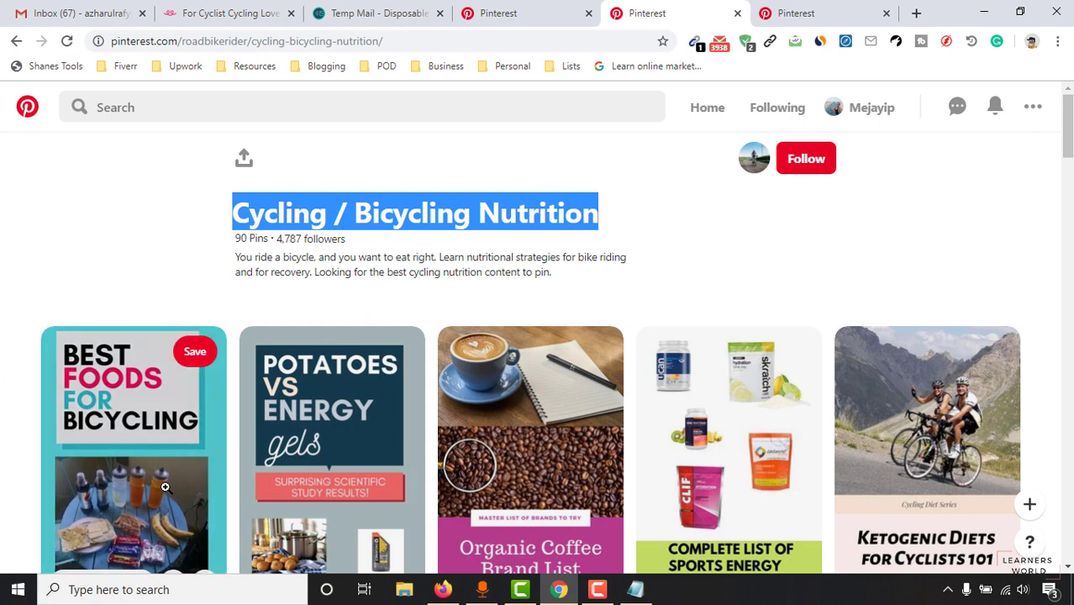
pyautogui.click(530, 14)
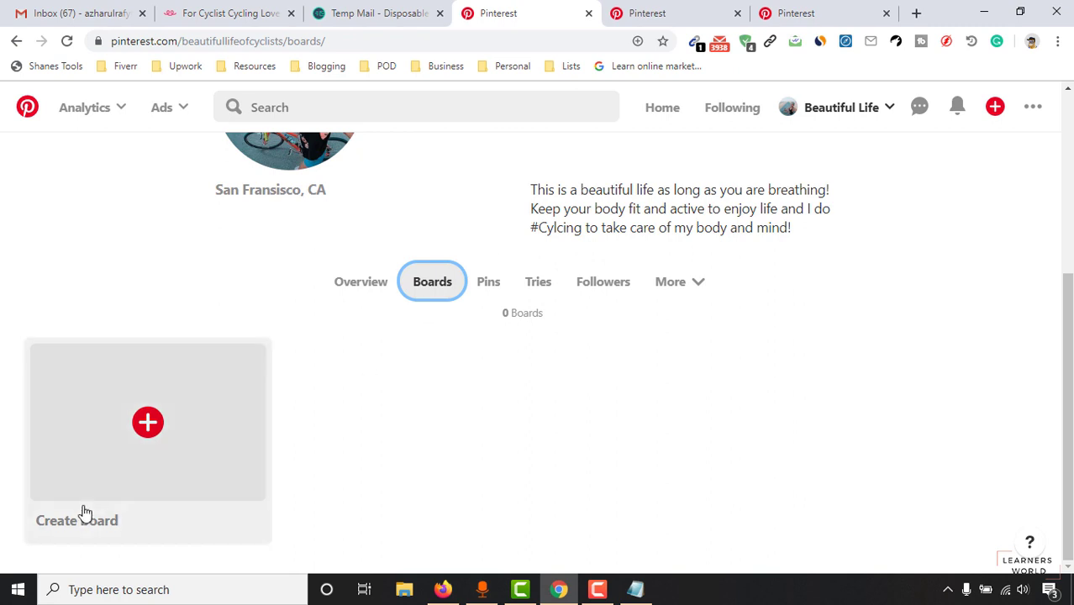
pyautogui.click(172, 454)
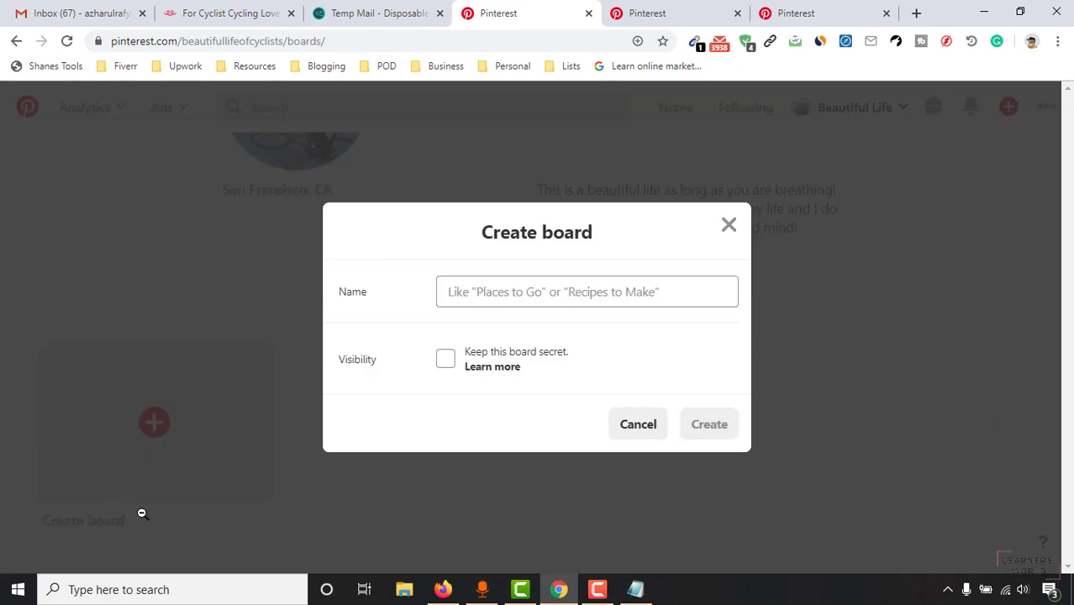
# Step: Name the new board 'Clothings for Cyclists', leave it public, and create it
pyautogui.click(533, 292)
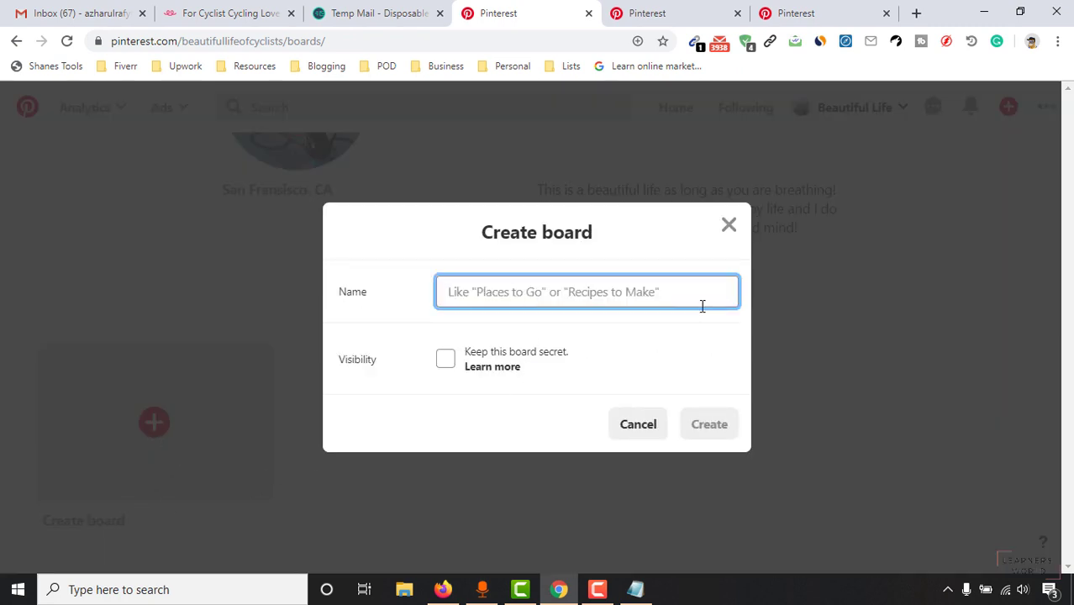
pyautogui.write('Cyclists')
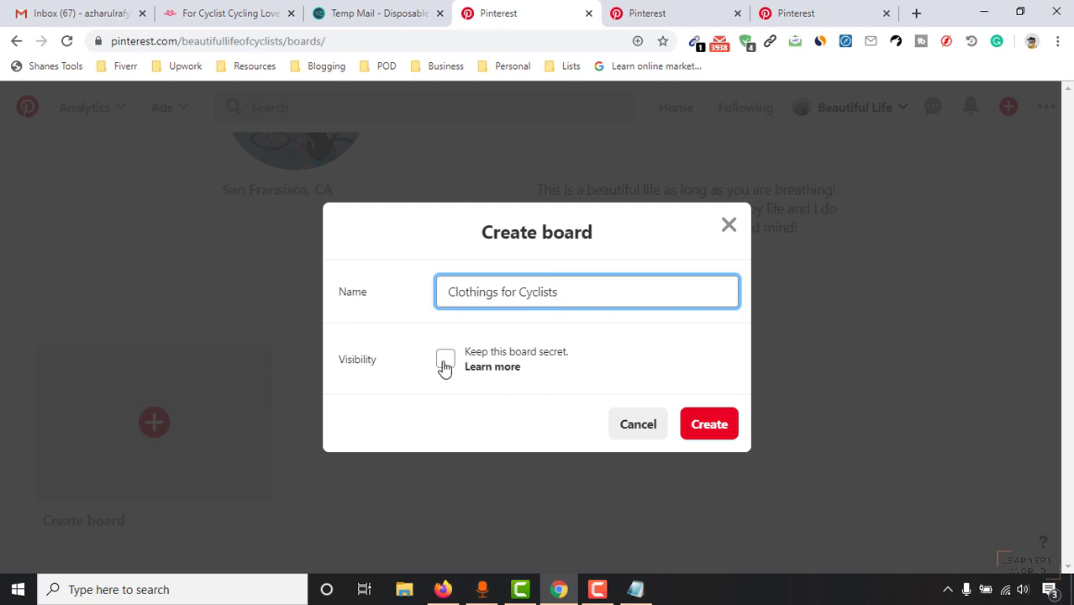
pyautogui.click(443, 361)
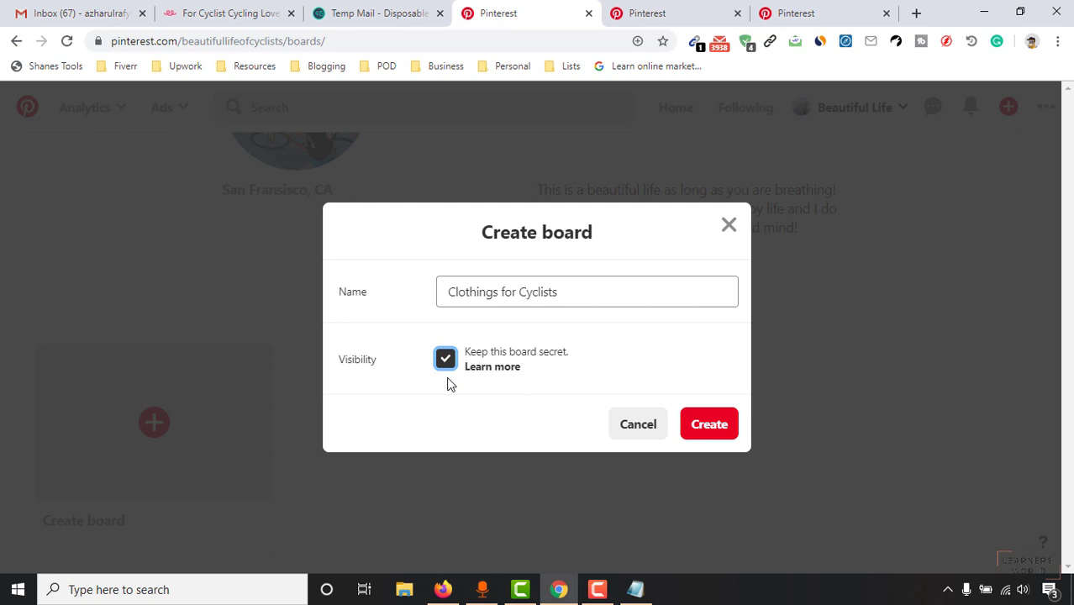
pyautogui.click(447, 363)
pyautogui.click(708, 429)
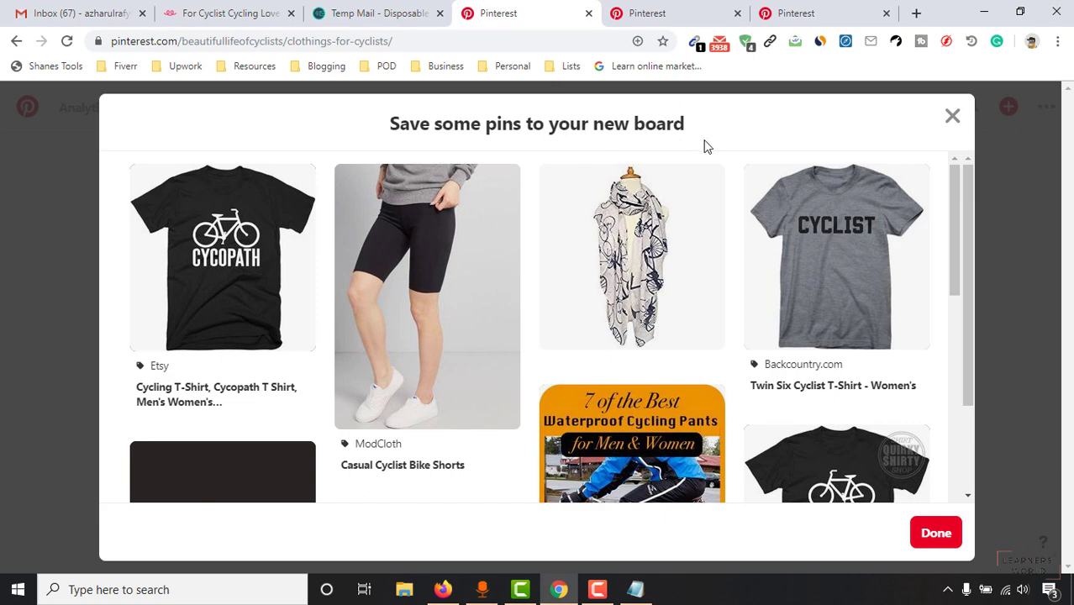
# Step: Dismiss the suggested-pins dialog and close the board's + menu without adding anything
pyautogui.scroll(-10, 882, 298)
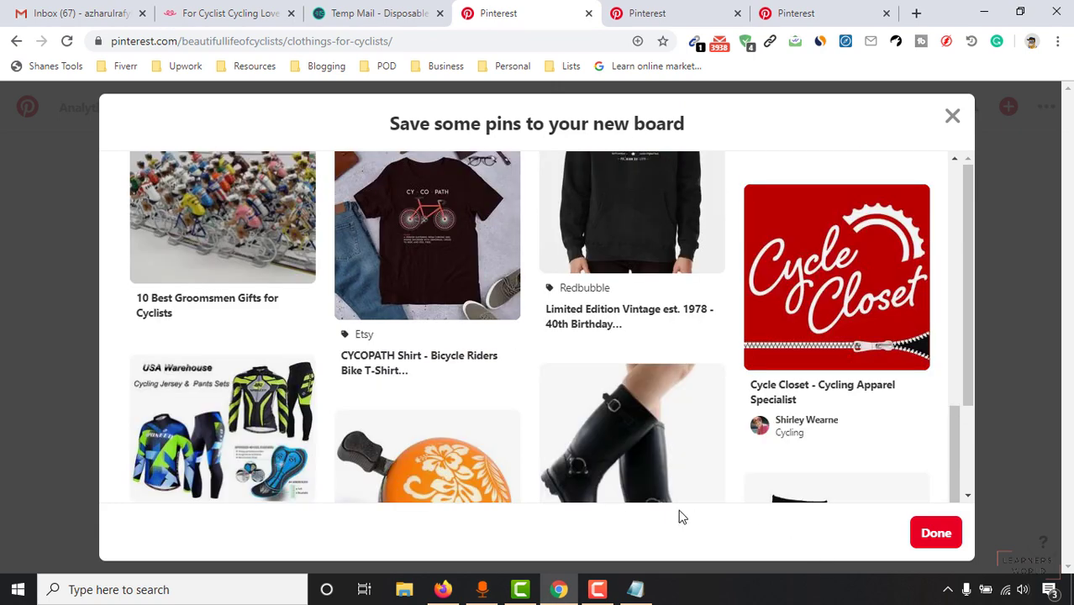
pyautogui.scroll(12, 756, 378)
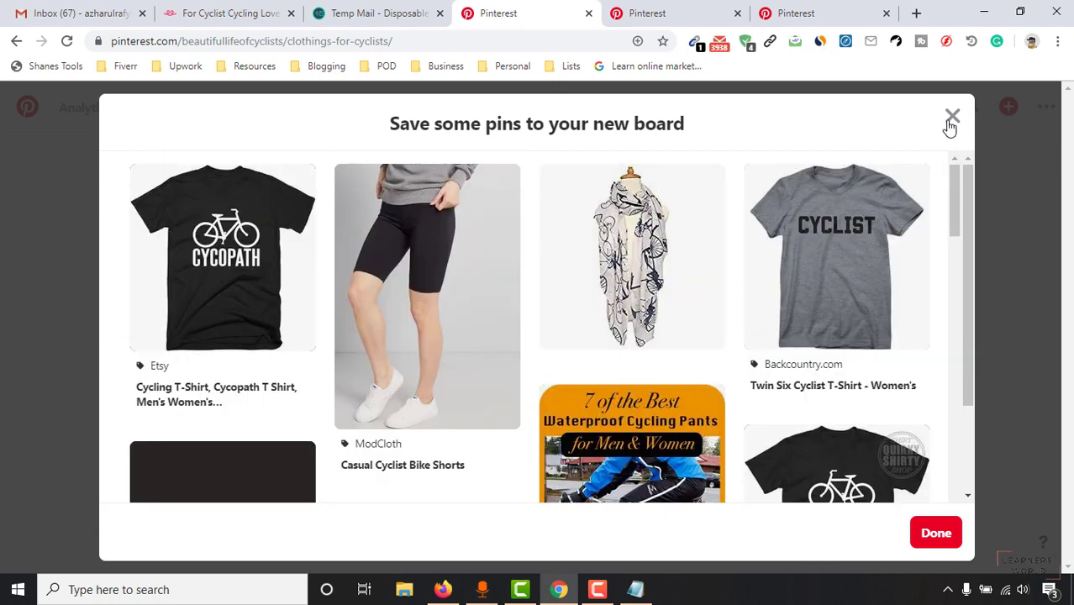
pyautogui.click(950, 122)
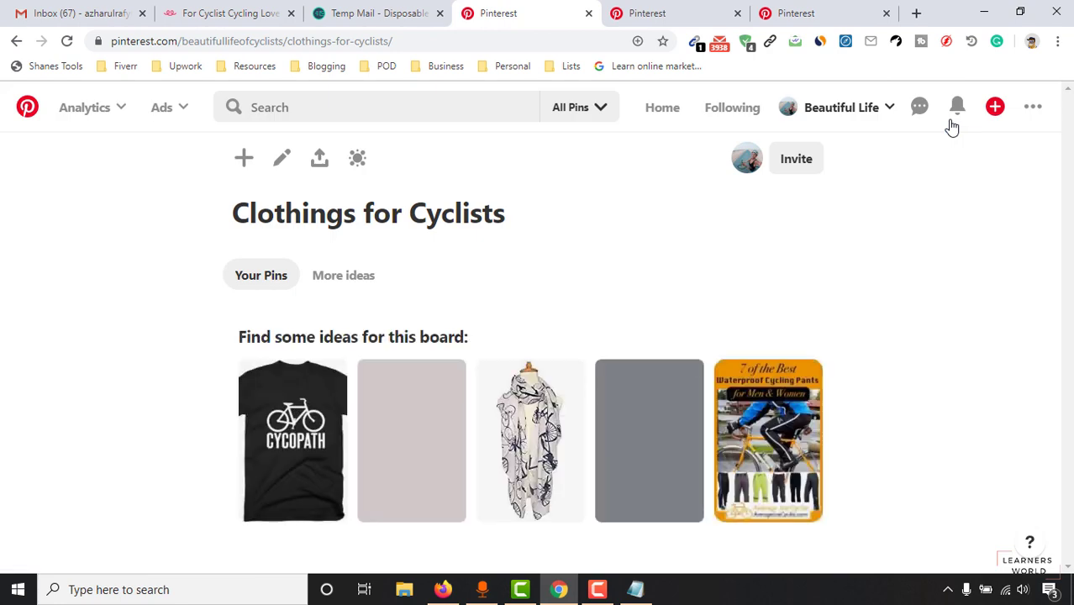
pyautogui.click(244, 158)
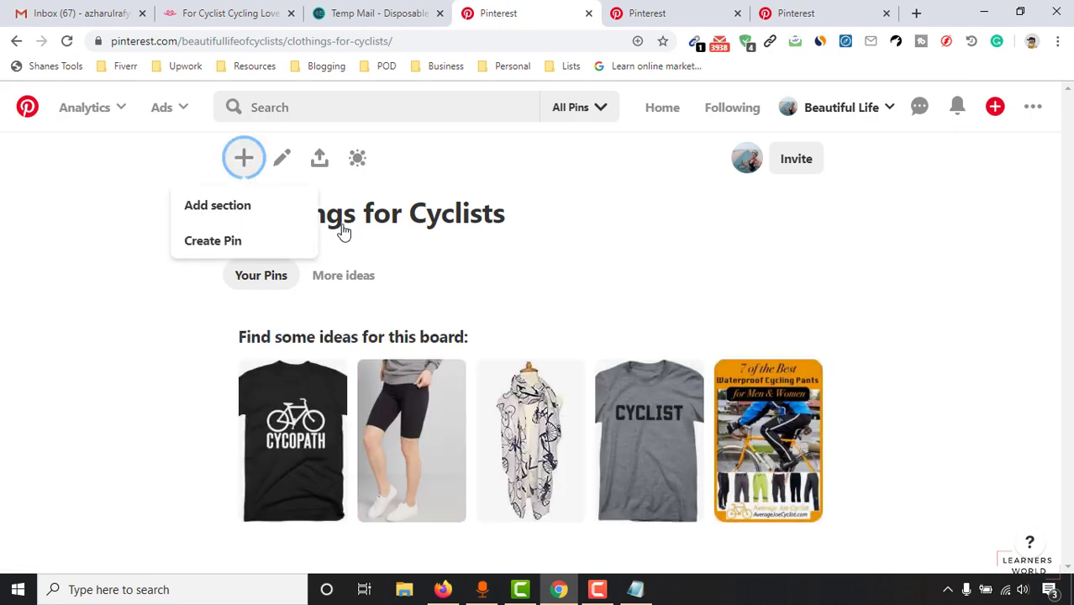
pyautogui.click(97, 371)
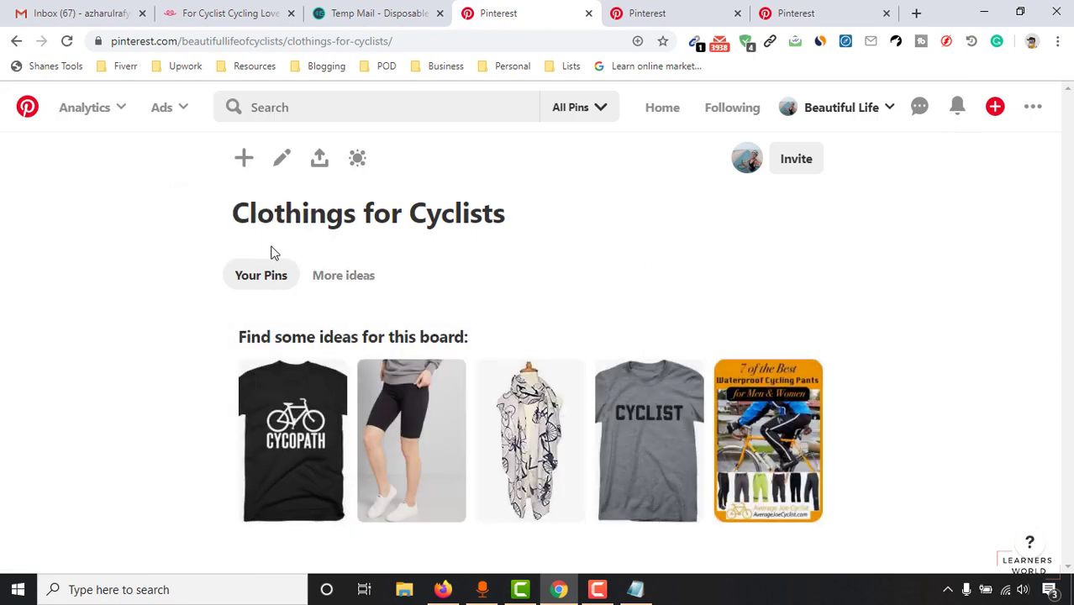
# Step: Write a two-paragraph board description about clothing for cycling lovers, including tshirts, hoodies and tank tops
pyautogui.click(282, 158)
pyautogui.click(476, 229)
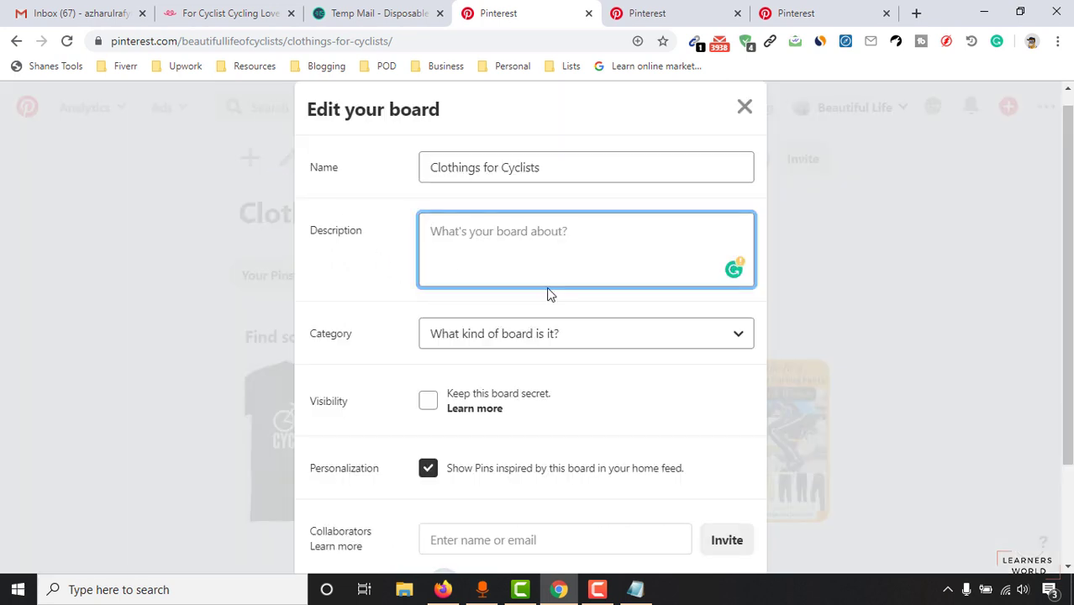
pyautogui.write('In this board, you are going to find')
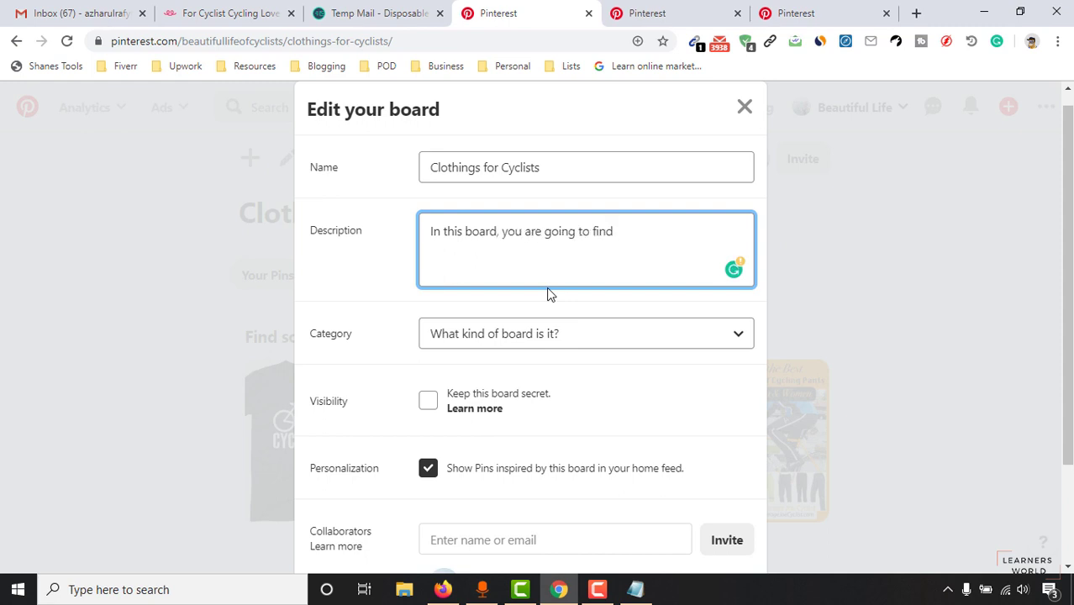
pyautogui.write(' clothings for cycling lovers and cyclists.')
pyautogui.press('Return')
pyautogui.press('Return')
pyautogui.write('If you are a cyclist, you are going to love our high quality cycging')
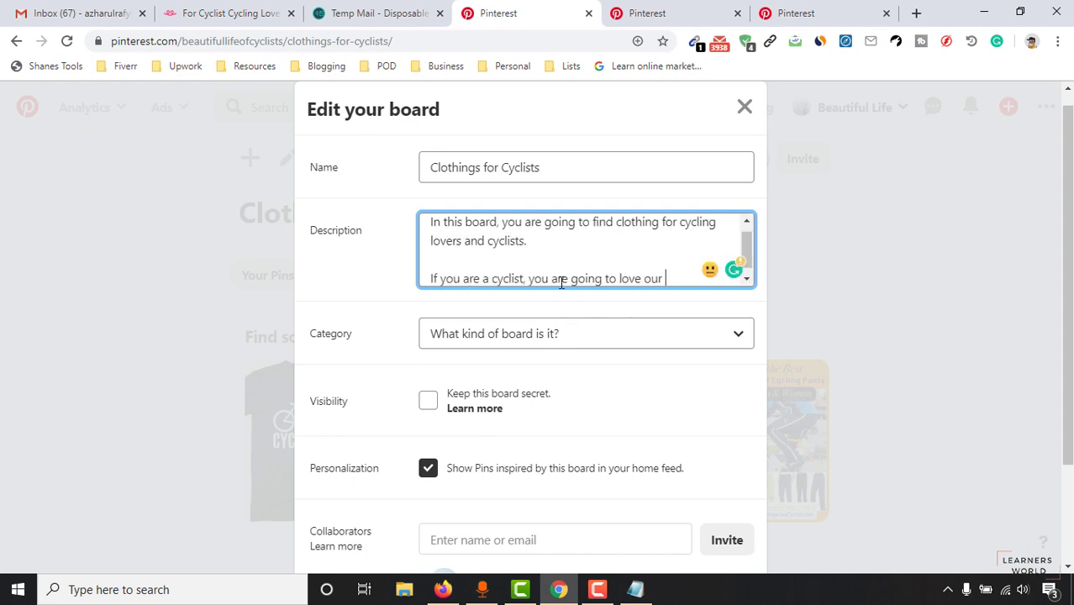
pyautogui.press('BackSpace')
pyautogui.press('BackSpace')
pyautogui.press('BackSpace')
pyautogui.press('BackSpace')
pyautogui.press('BackSpace')
pyautogui.press('BackSpace')
pyautogui.press('BackSpace')
pyautogui.write('tshirts, hoodies and tank tops!')
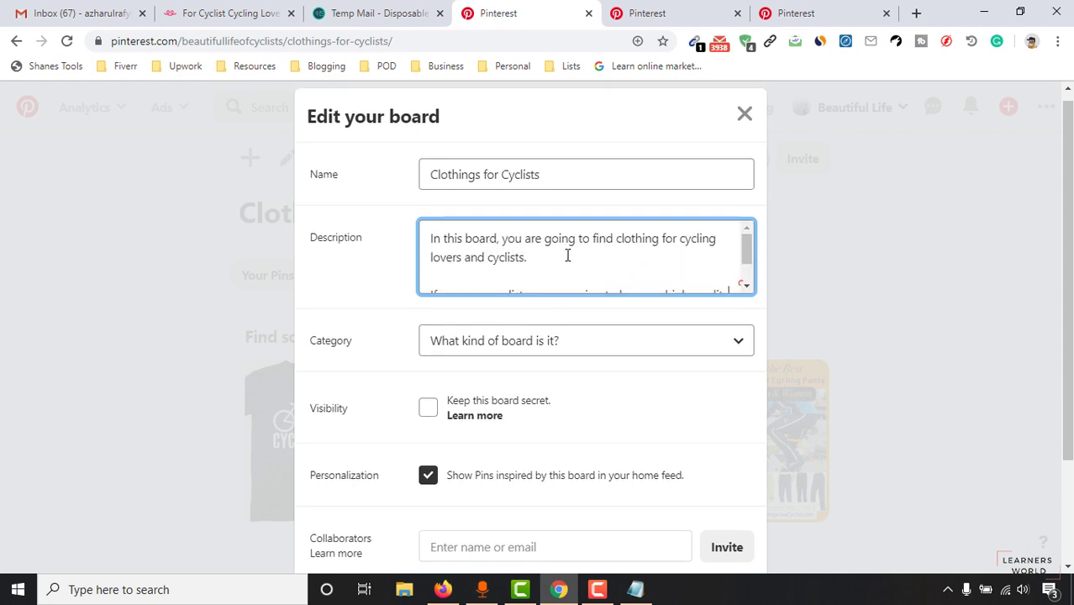
# Step: Review the description by selecting phrases such as 'for cycling lovers and cyclists' and 'tshirts, hoodies'
pyautogui.scroll(3, 563, 256)
pyautogui.moveTo(448, 250)
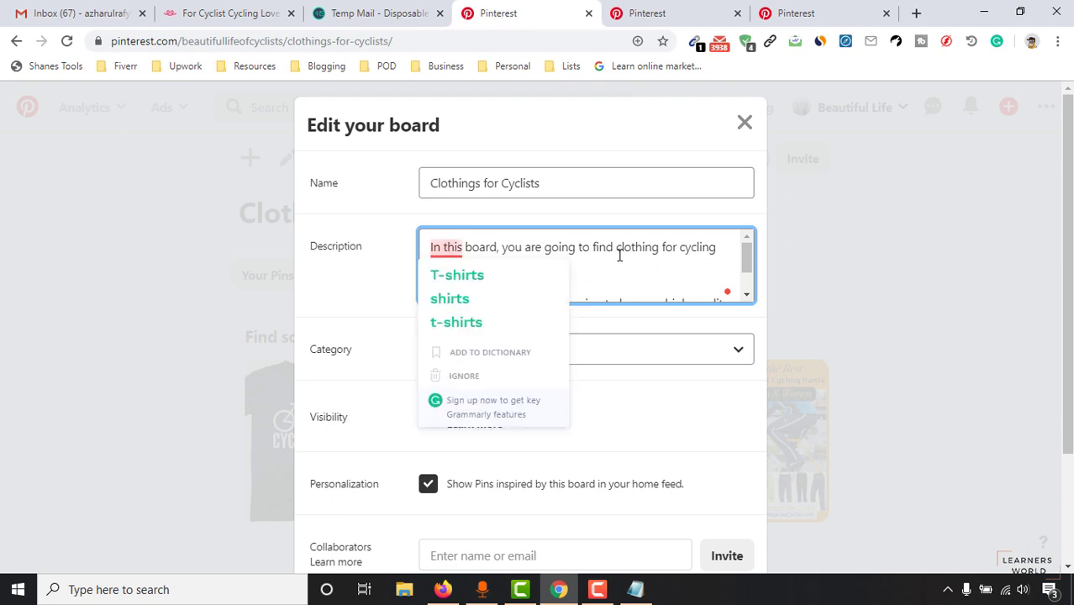
pyautogui.scroll(-1, 503, 285)
pyautogui.scroll(1, 475, 297)
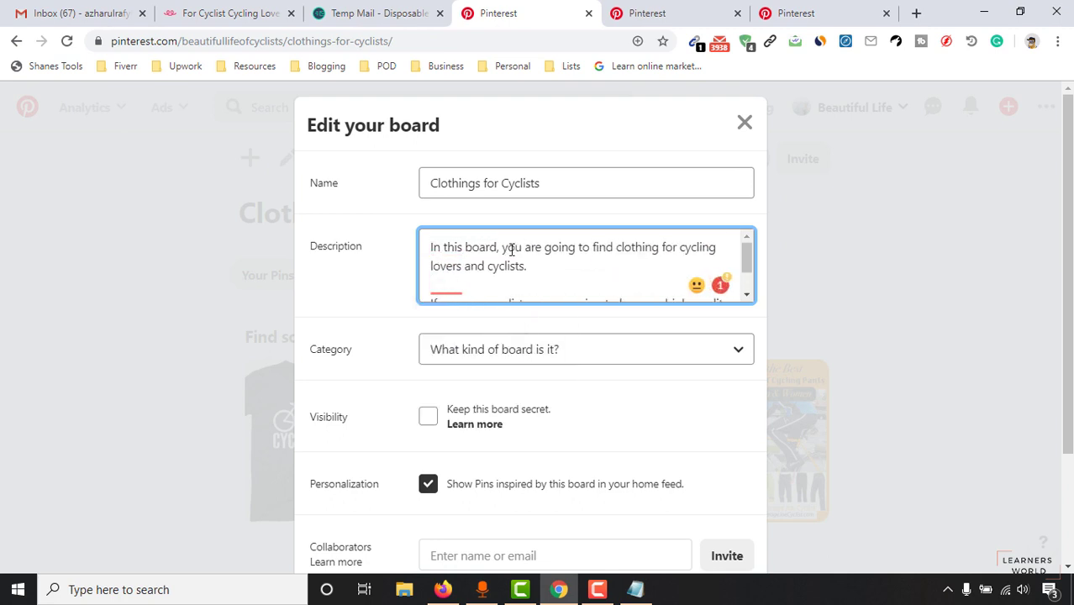
pyautogui.moveTo(626, 255); pyautogui.dragTo(681, 252)
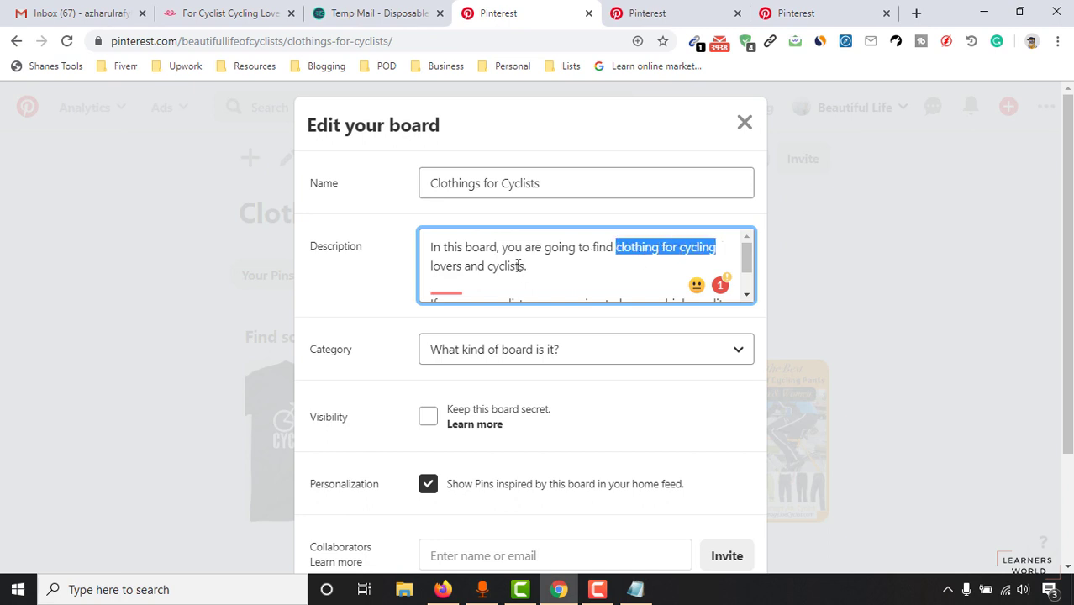
pyautogui.moveTo(525, 265); pyautogui.dragTo(660, 245)
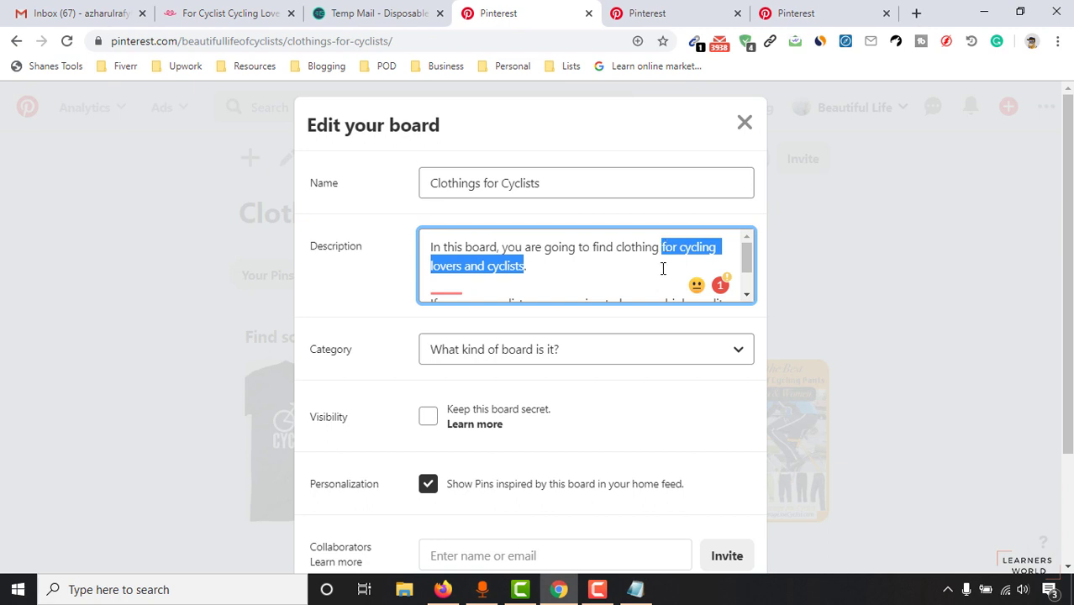
pyautogui.scroll(-2, 443, 294)
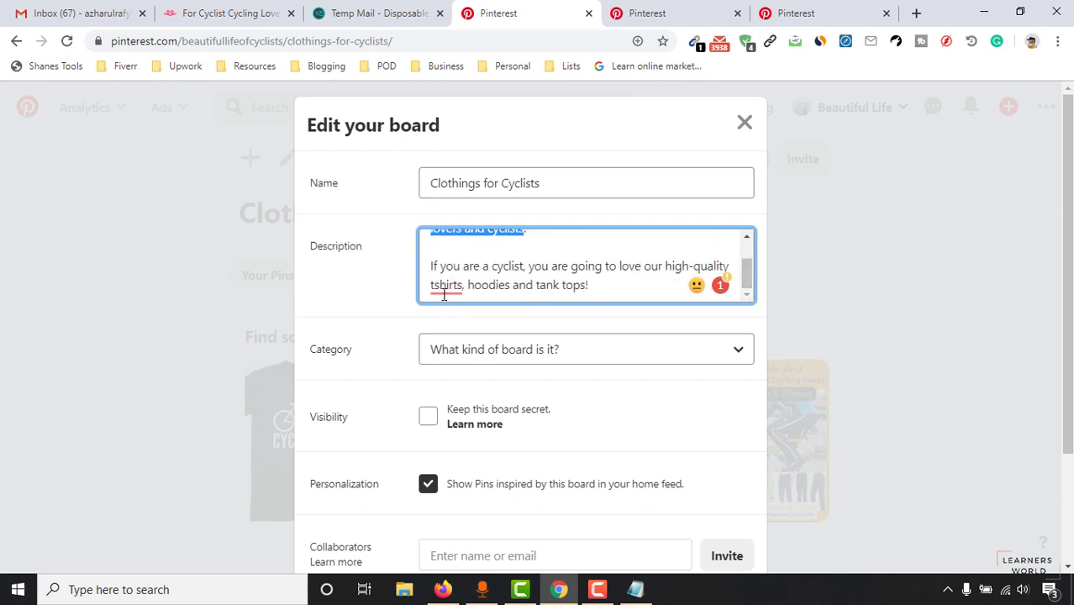
pyautogui.doubleClick(507, 267)
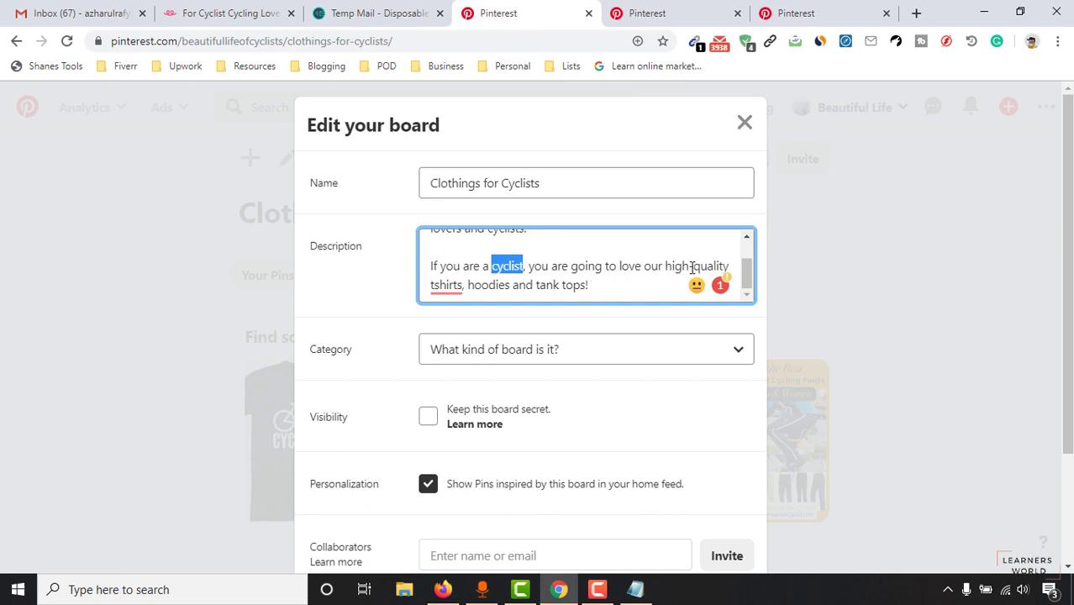
pyautogui.moveTo(431, 286); pyautogui.dragTo(509, 286)
pyautogui.click(550, 269)
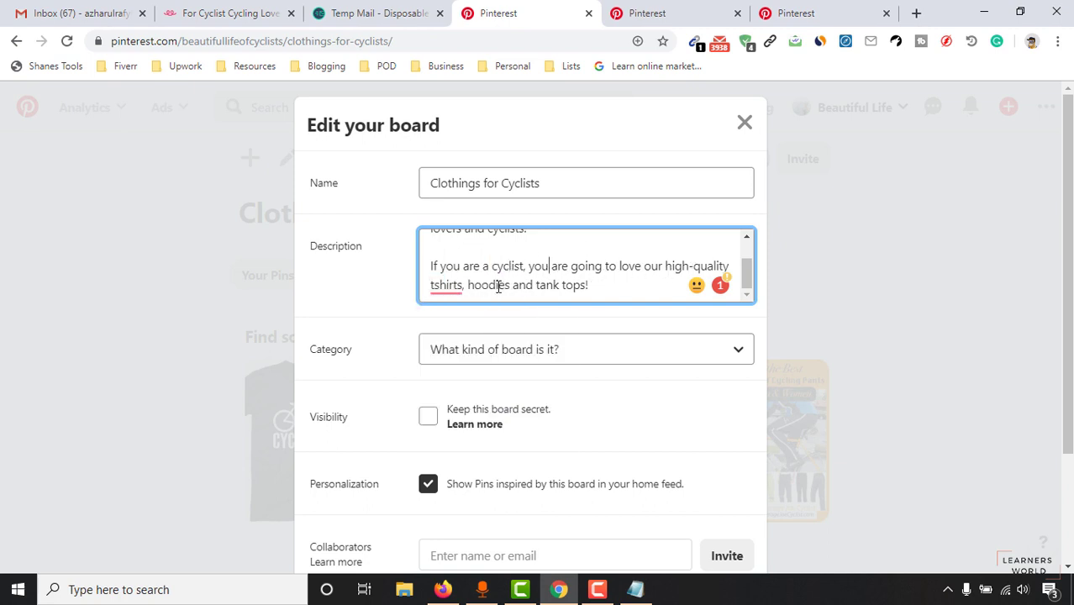
pyautogui.doubleClick(515, 267)
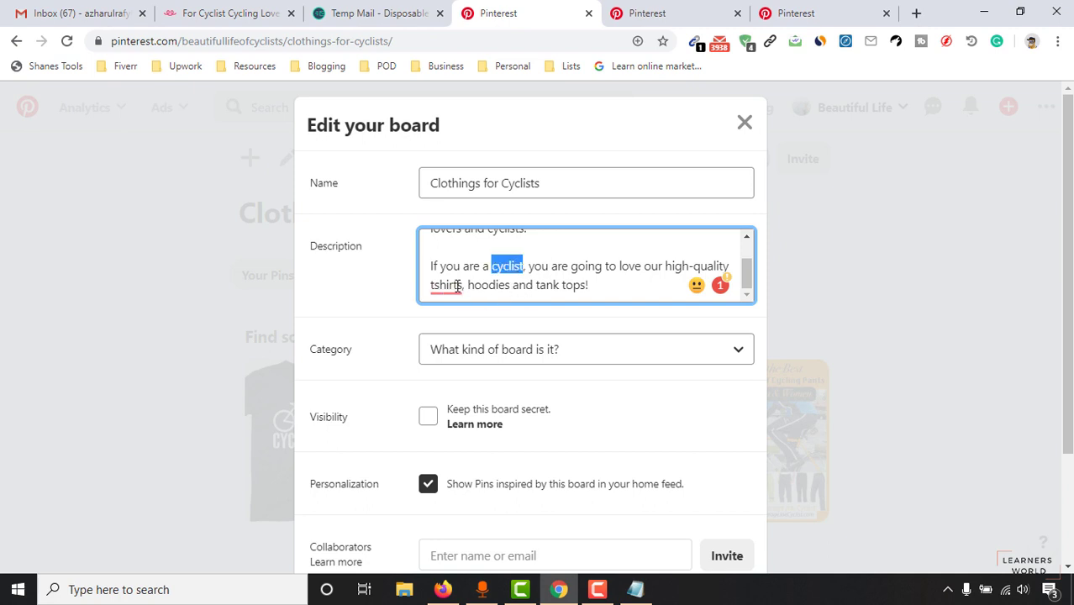
pyautogui.moveTo(514, 266); pyautogui.dragTo(446, 290)
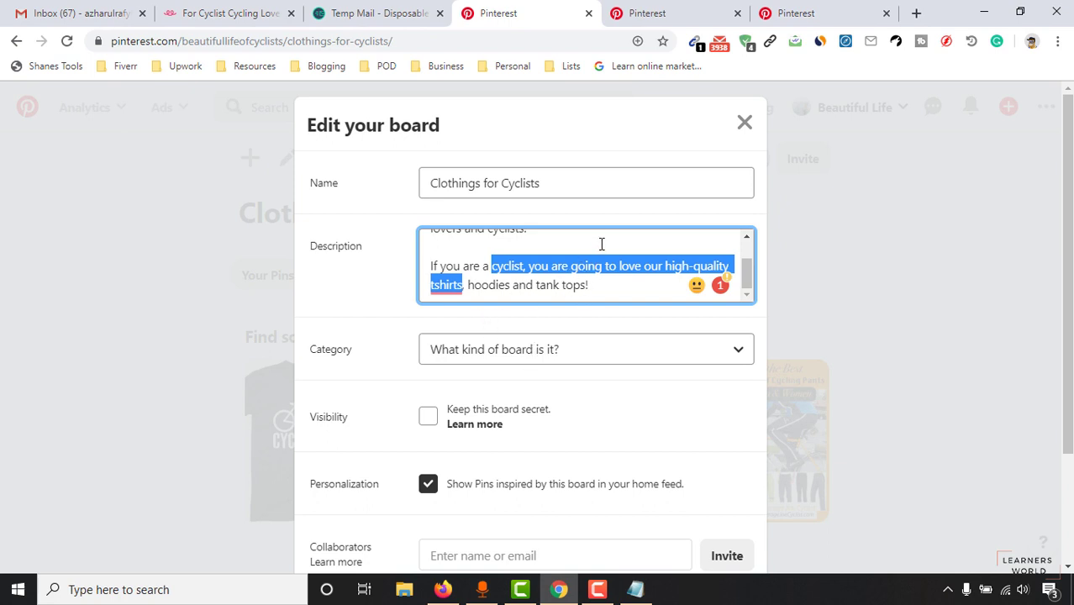
pyautogui.click(441, 382)
pyautogui.scroll(-1, 446, 389)
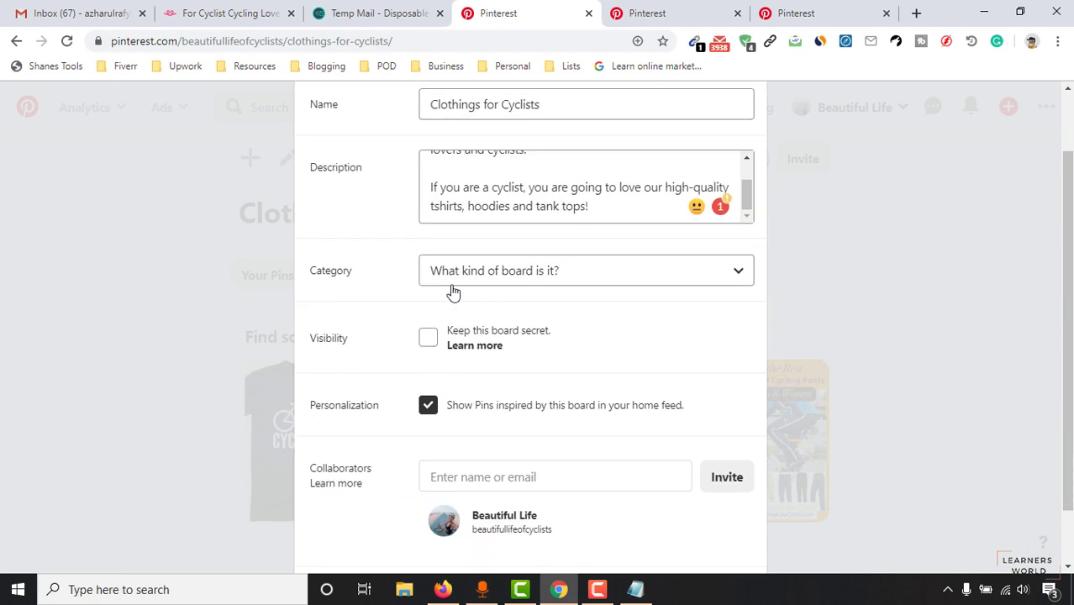
# Step: Set the board category to Products and save the board settings
pyautogui.click(504, 275)
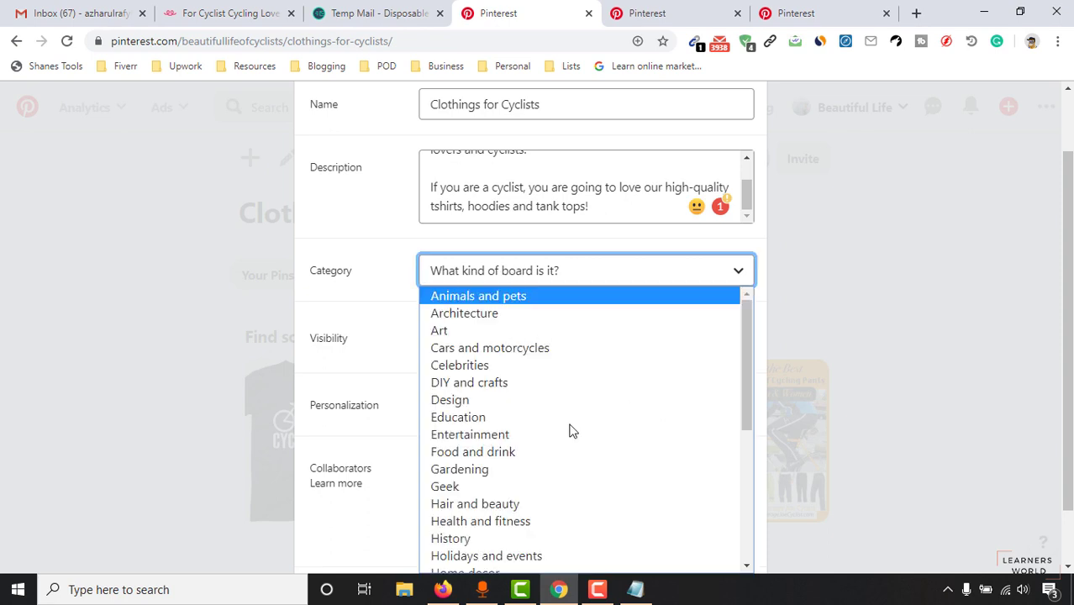
pyautogui.scroll(-3, 601, 393)
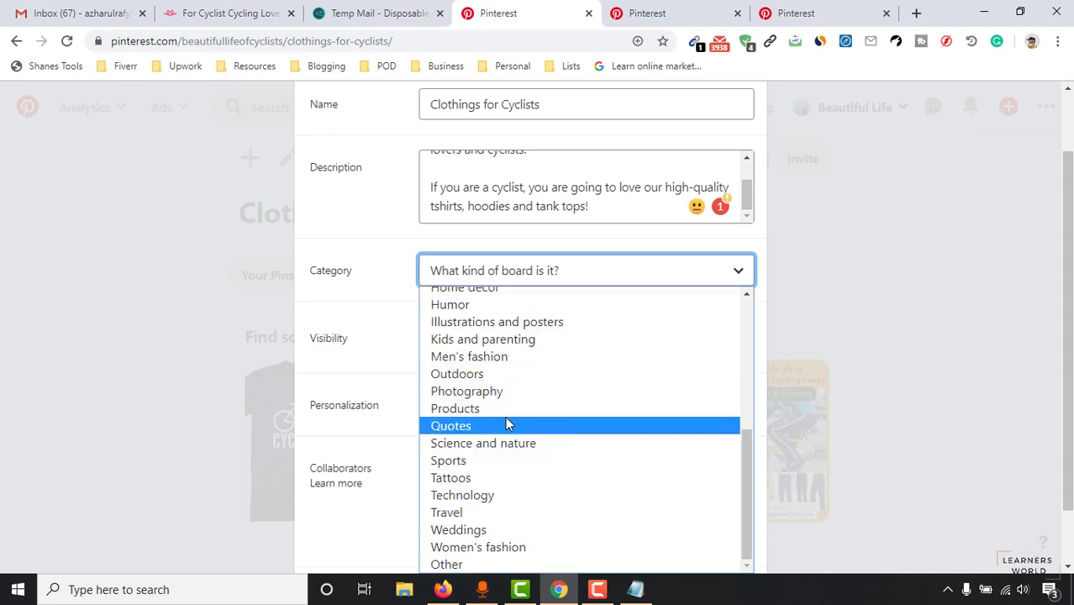
pyautogui.click(484, 410)
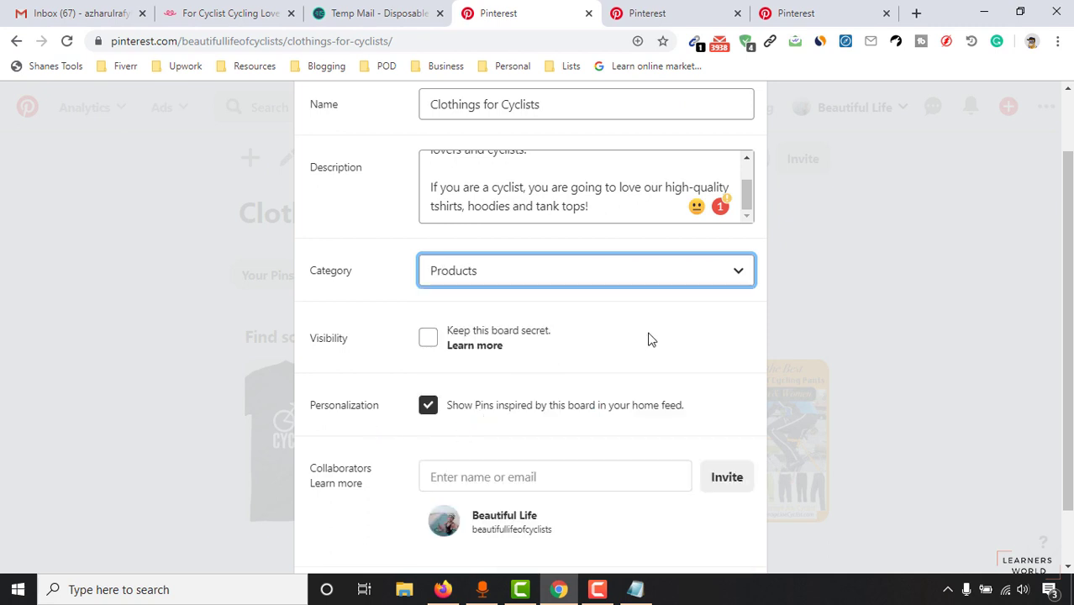
pyautogui.scroll(-1, 614, 378)
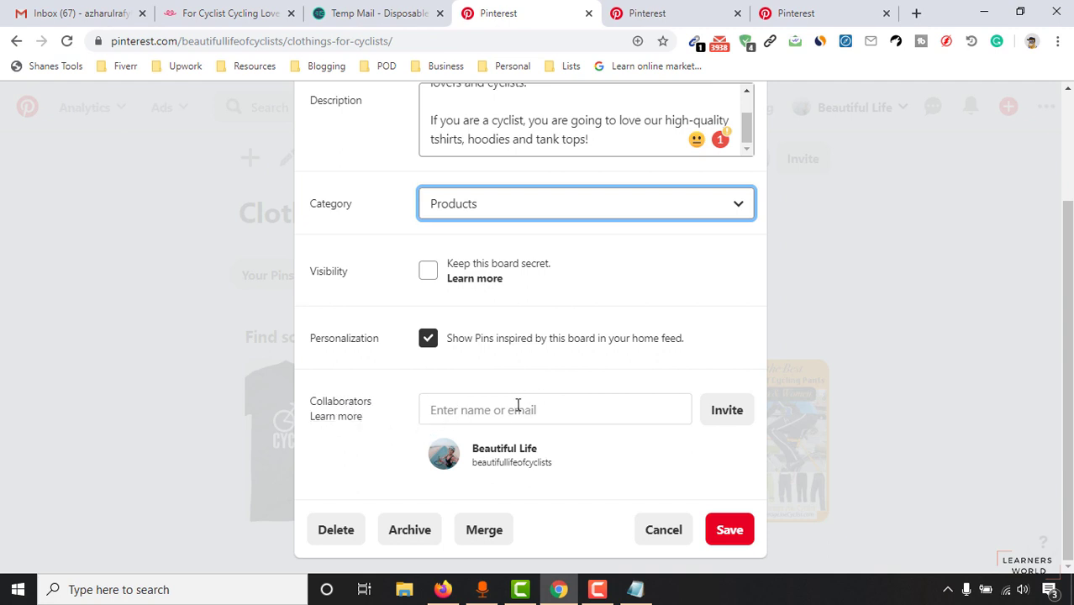
pyautogui.click(518, 405)
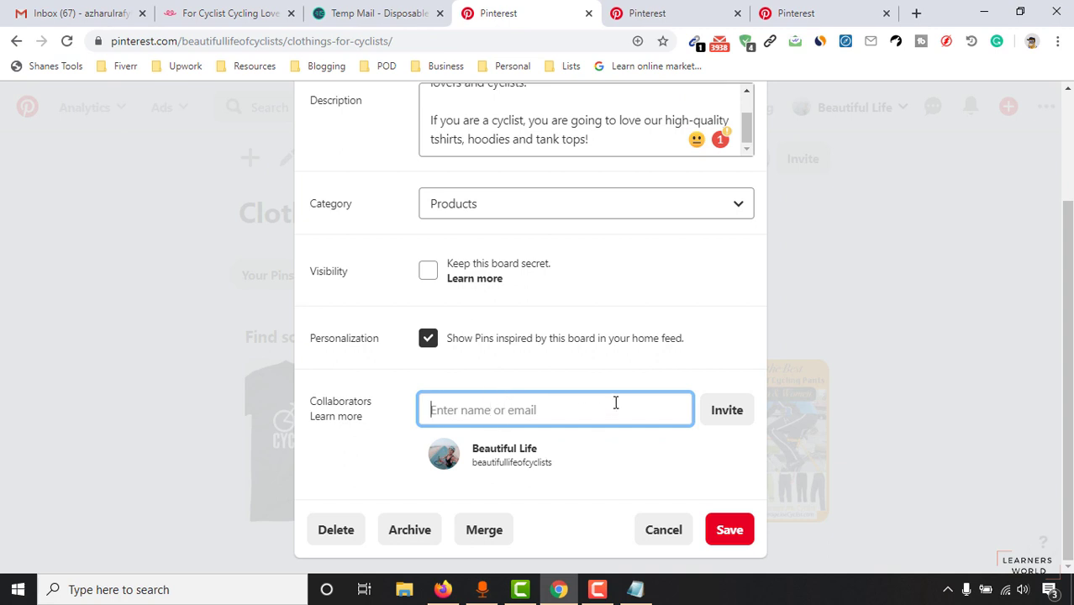
pyautogui.click(731, 531)
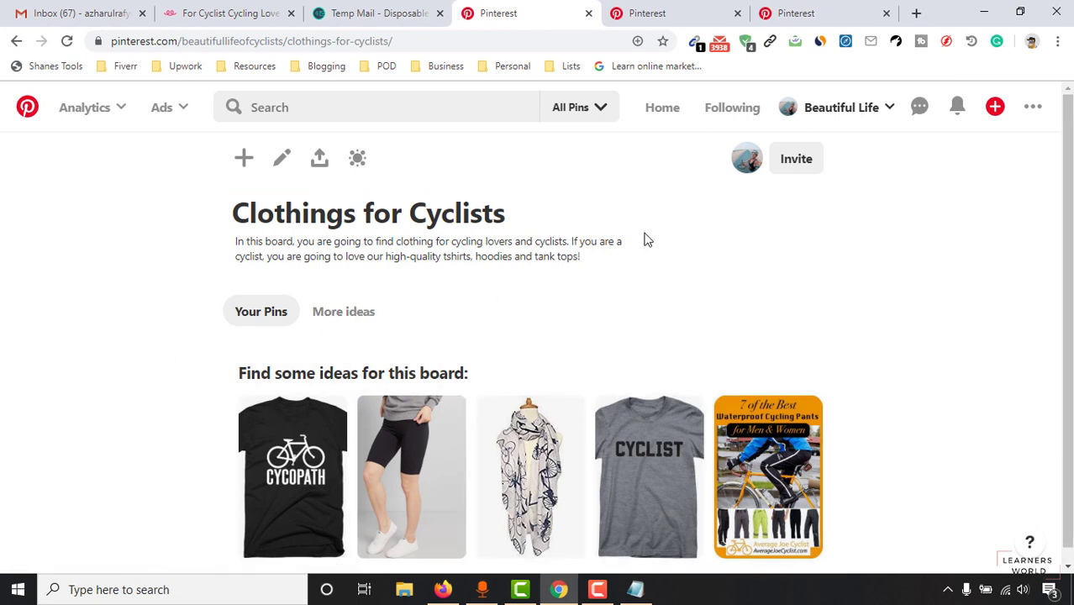
# Step: Choose Create Pin from the red + menu to get a blank pin builder
pyautogui.click(996, 115)
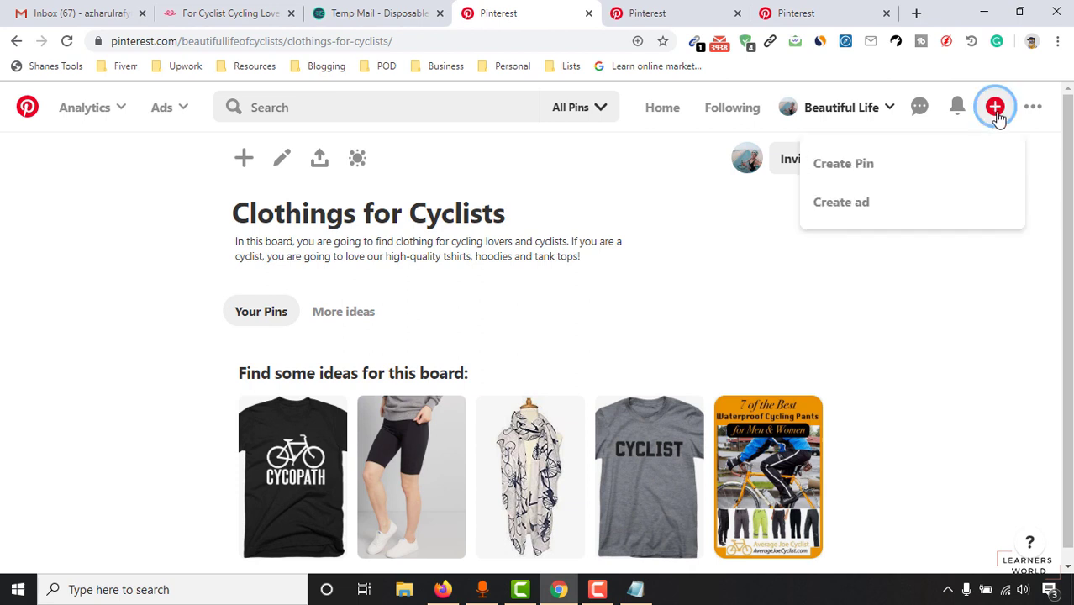
pyautogui.click(868, 174)
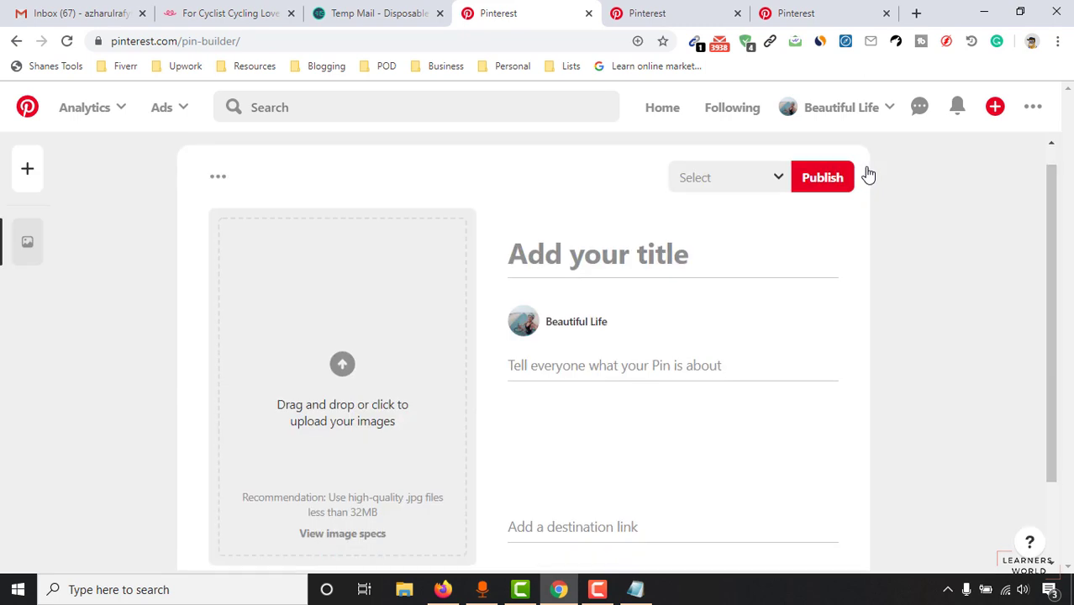
pyautogui.scroll(-1, 290, 320)
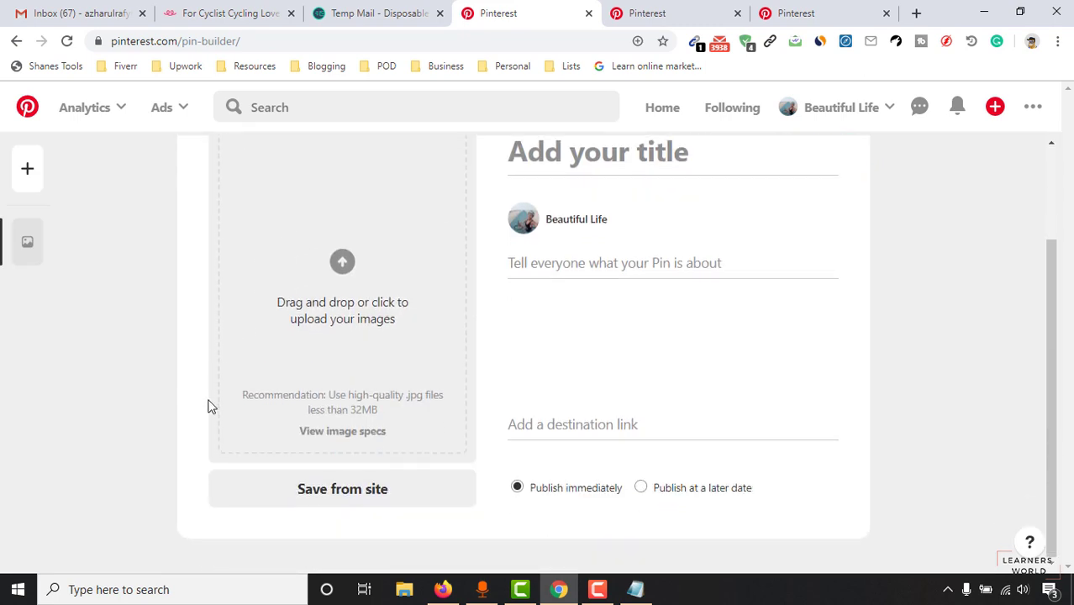
pyautogui.scroll(1, 210, 411)
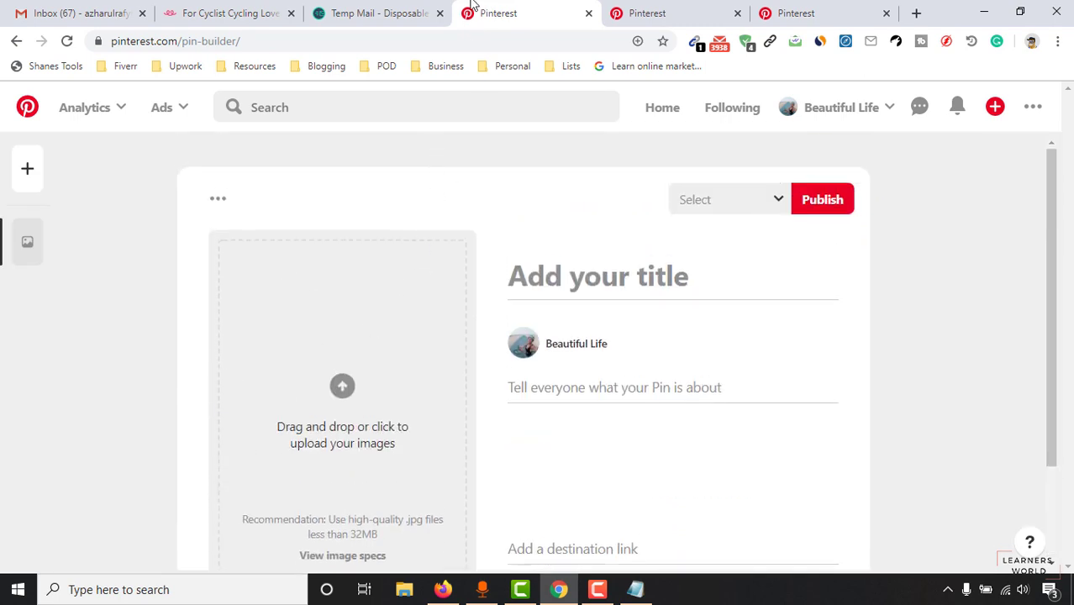
pyautogui.click(378, 13)
pyautogui.click(562, 7)
# Step: Download the Teespring black hoodie image as 560.jpg and go back to the pin builder
pyautogui.click(264, 6)
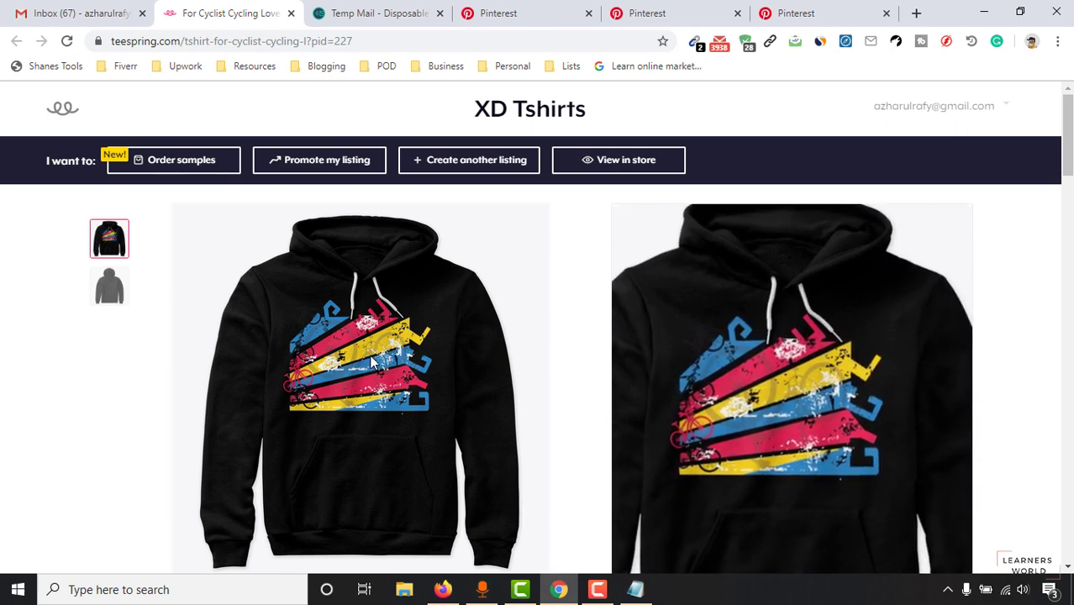
pyautogui.rightClick(382, 307)
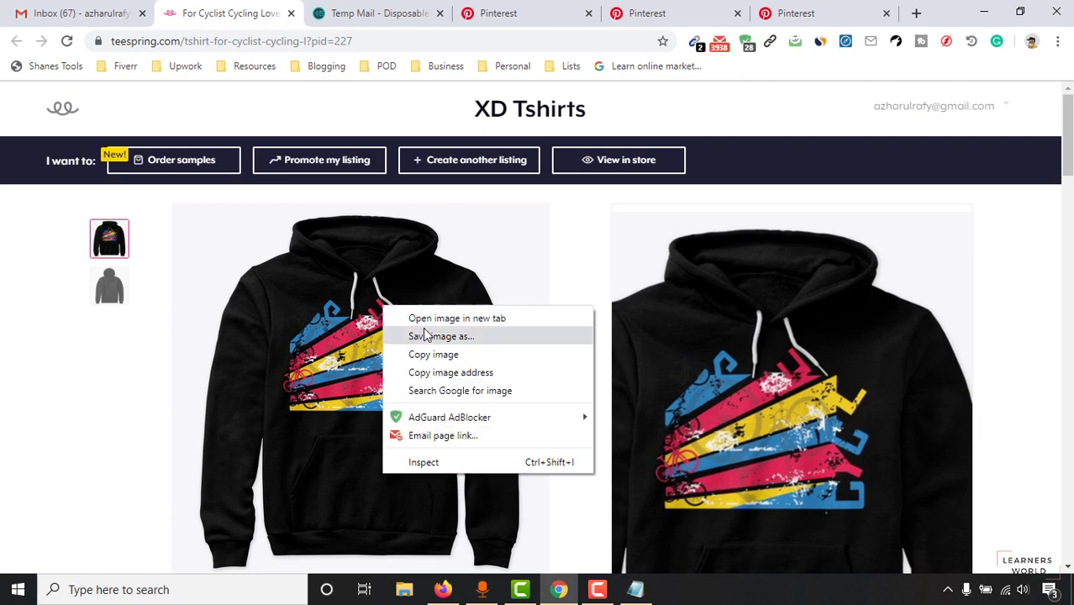
pyautogui.click(425, 318)
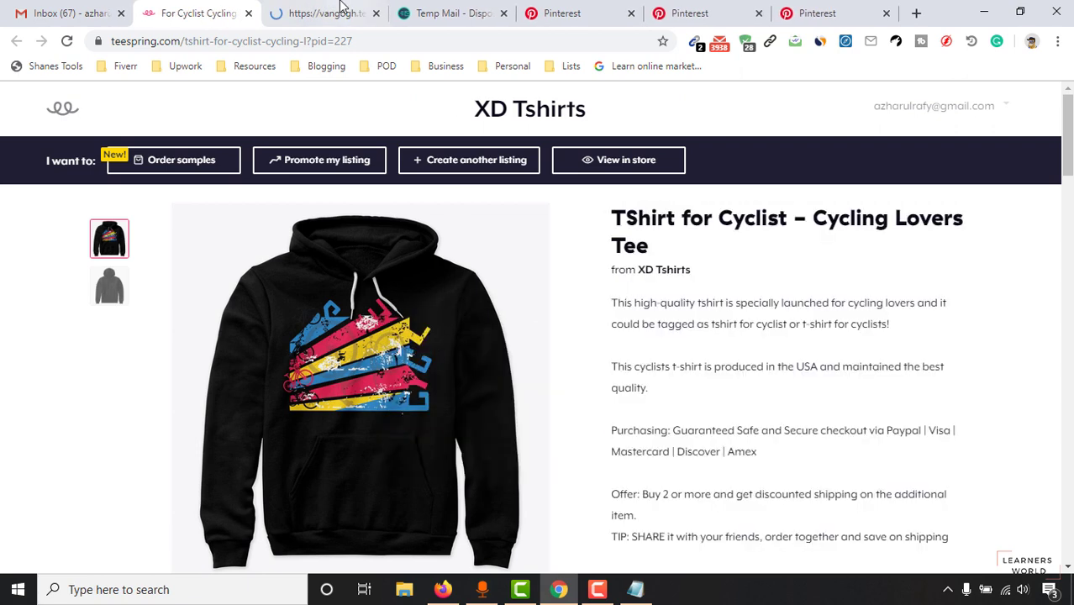
pyautogui.click(324, 13)
pyautogui.rightClick(316, 270)
pyautogui.click(369, 341)
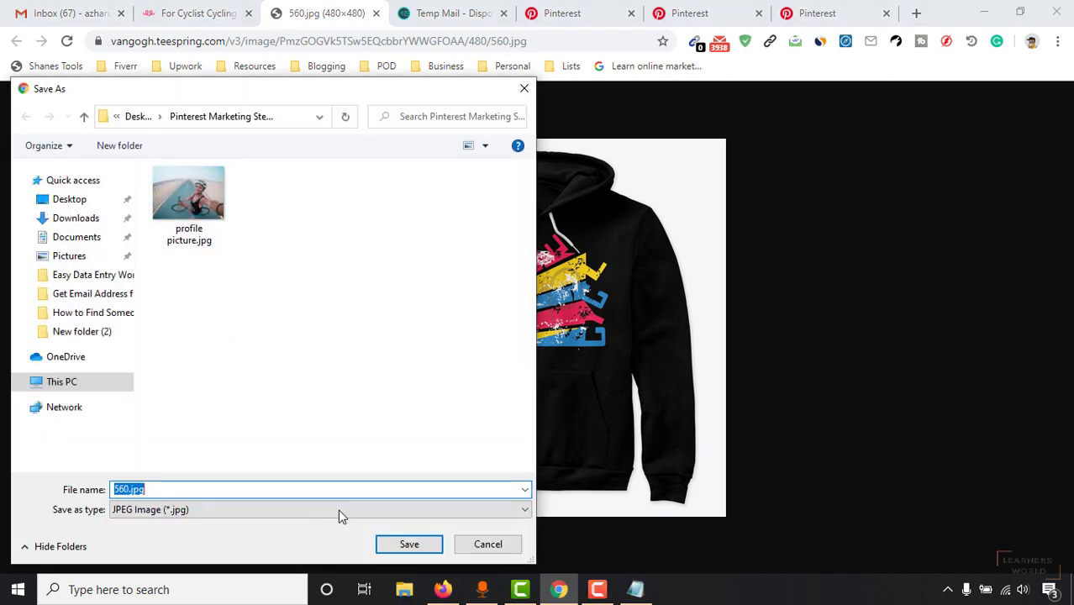
pyautogui.click(409, 543)
pyautogui.click(376, 13)
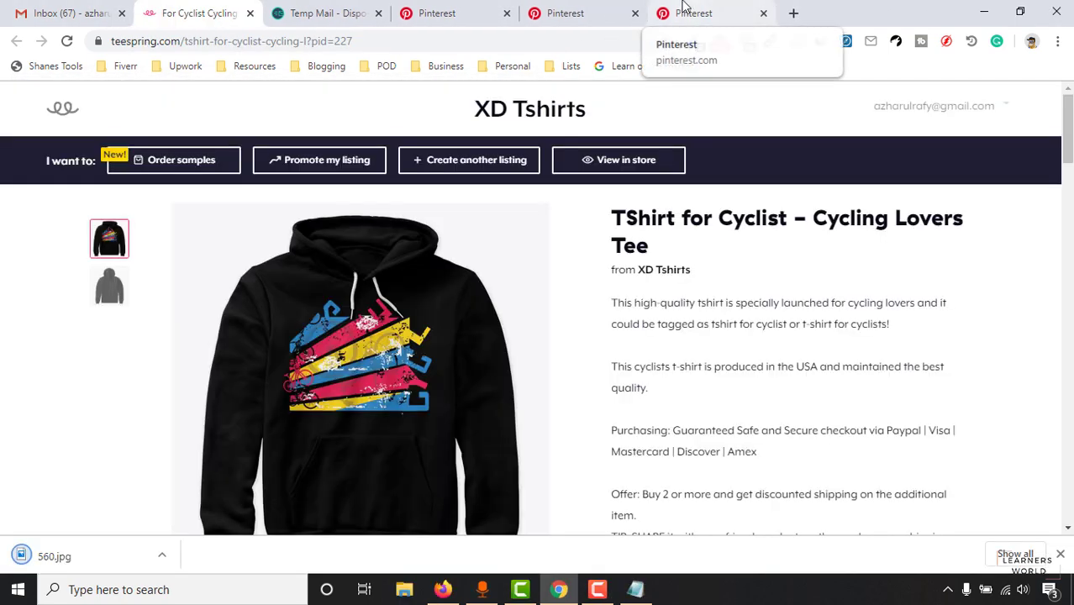
pyautogui.click(682, 7)
pyautogui.click(458, 12)
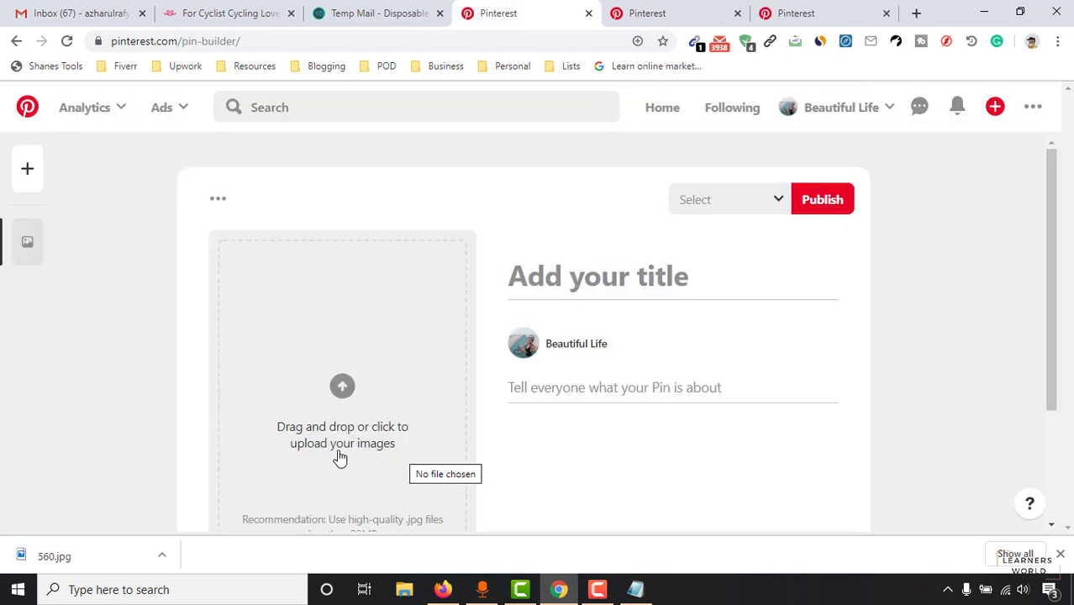
# Step: Upload 560.jpg as the pin image
pyautogui.click(1060, 553)
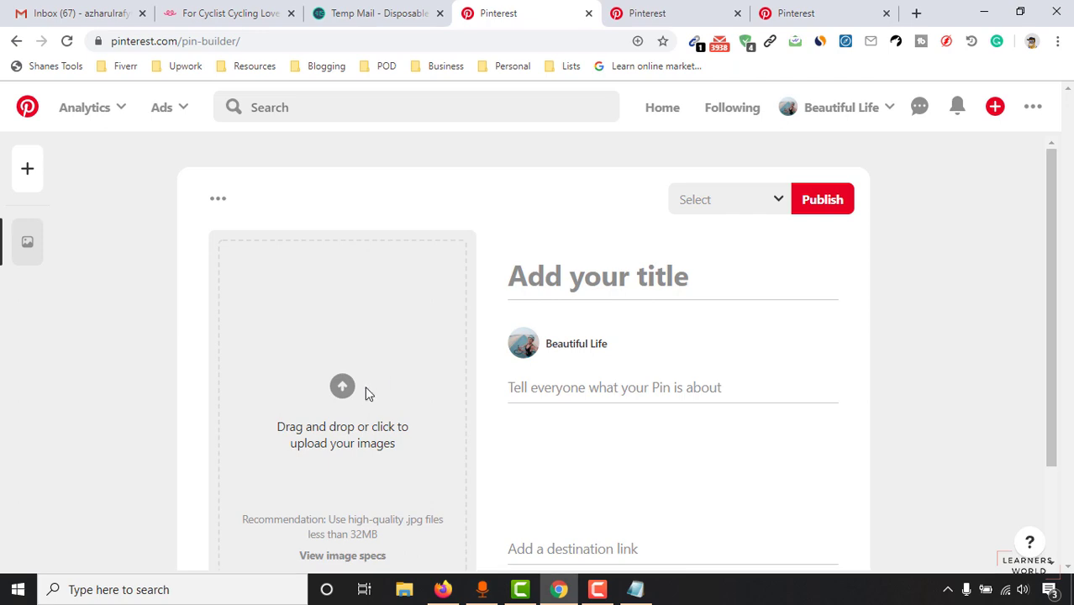
pyautogui.click(365, 392)
pyautogui.doubleClick(195, 208)
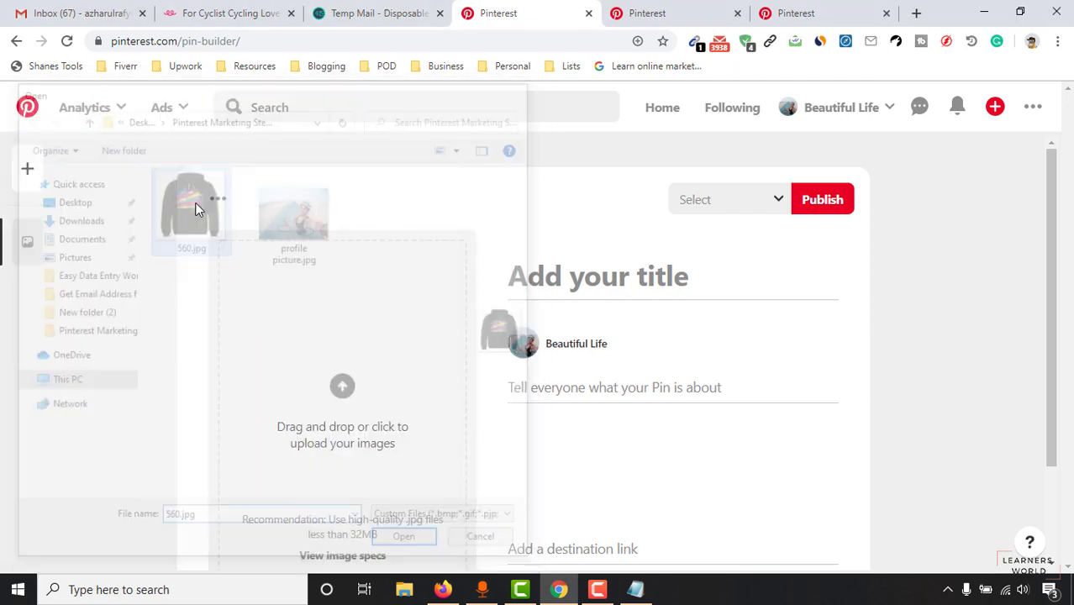
# Step: Title the pin 'T-shirt for Cyclist - Cycling Lovers Tee' using the Teespring product title
pyautogui.click(598, 271)
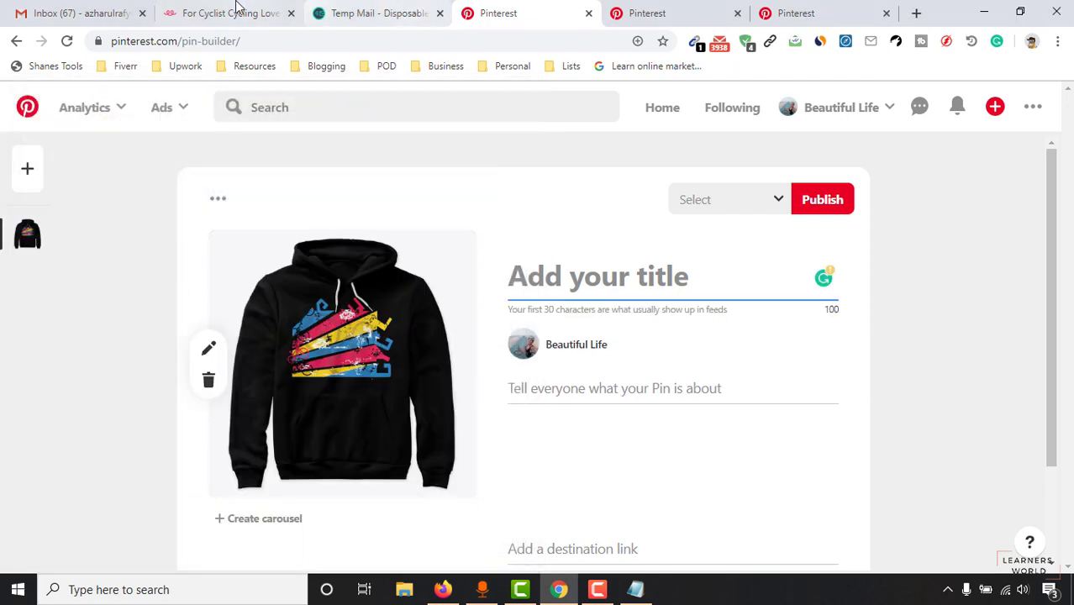
pyautogui.click(237, 12)
pyautogui.moveTo(615, 210); pyautogui.dragTo(645, 245)
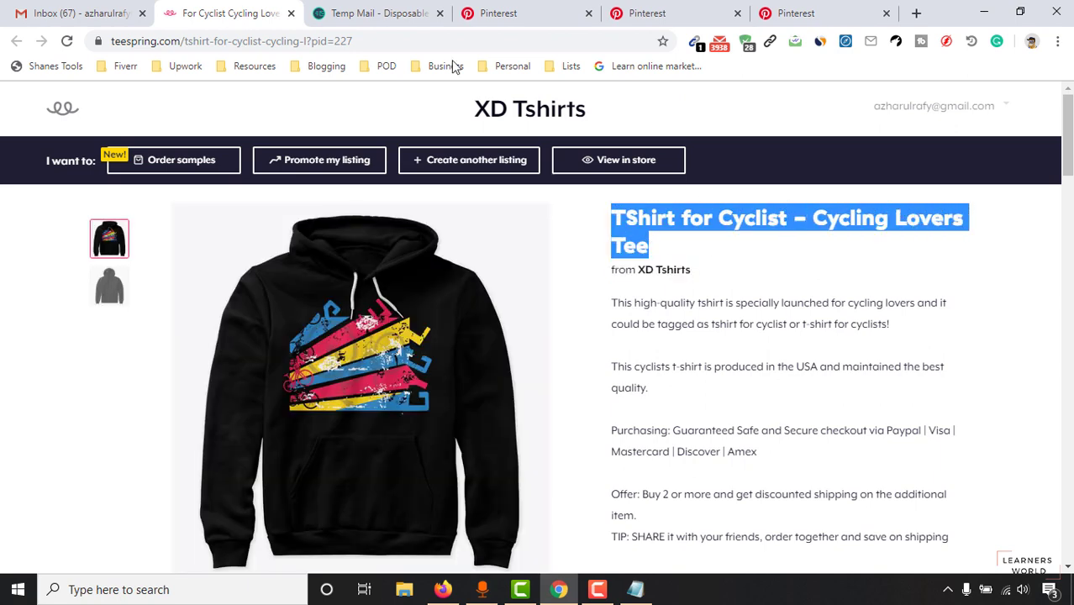
pyautogui.click(383, 10)
pyautogui.click(547, 10)
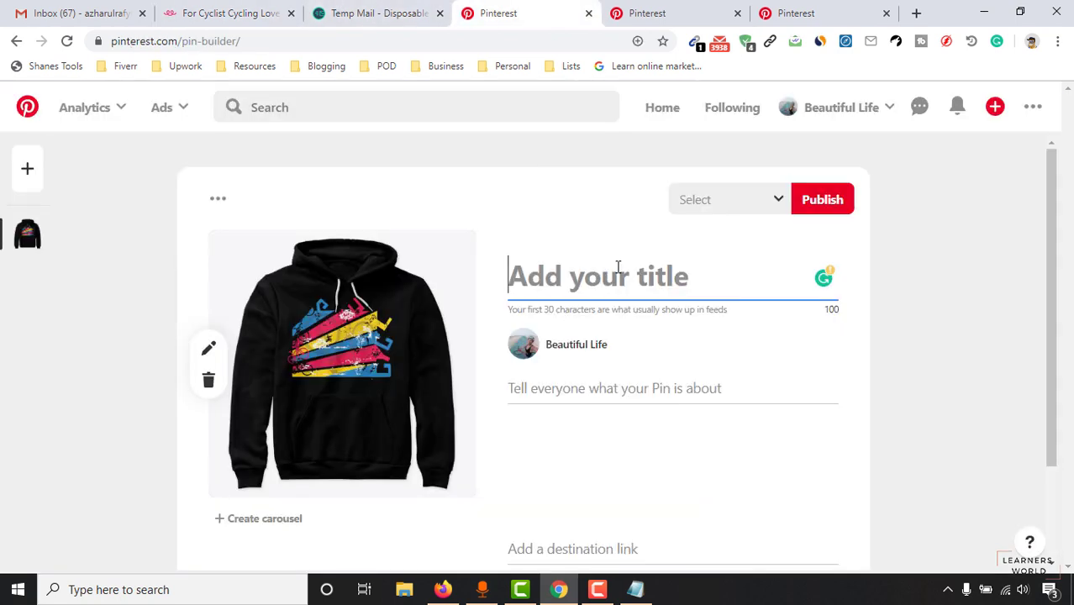
pyautogui.write('TShirt for Cyclist - Cycling Lovers Tee')
pyautogui.click(574, 266)
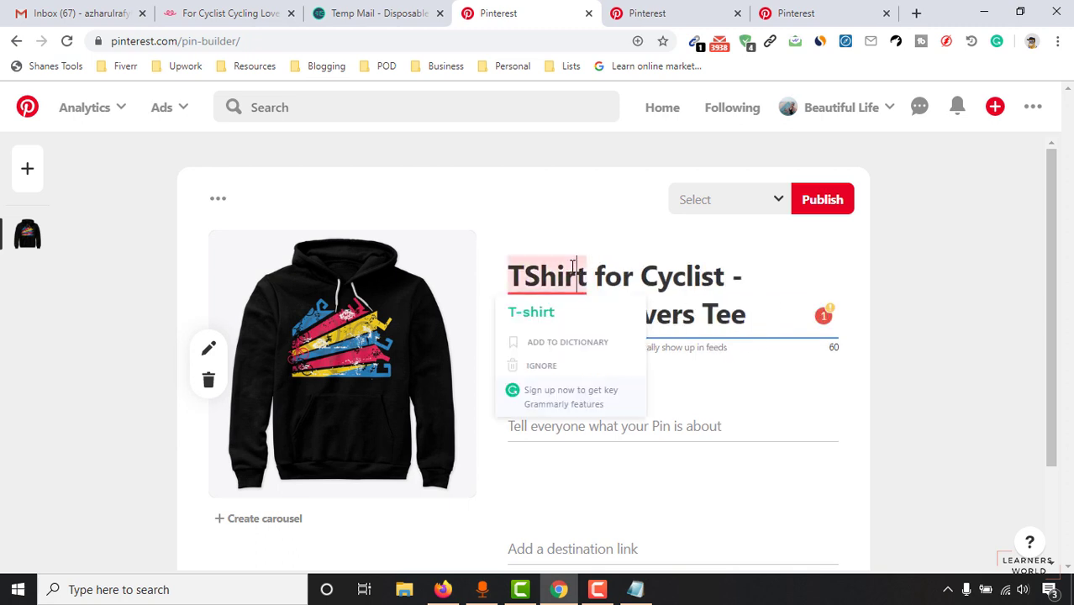
pyautogui.click(519, 315)
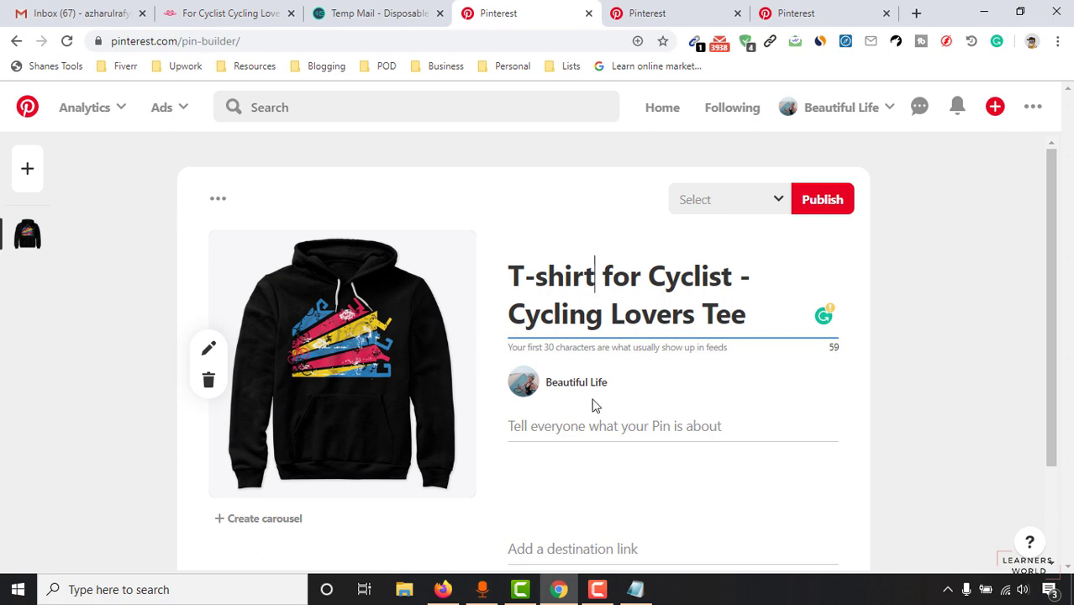
pyautogui.click(548, 418)
pyautogui.click(341, 10)
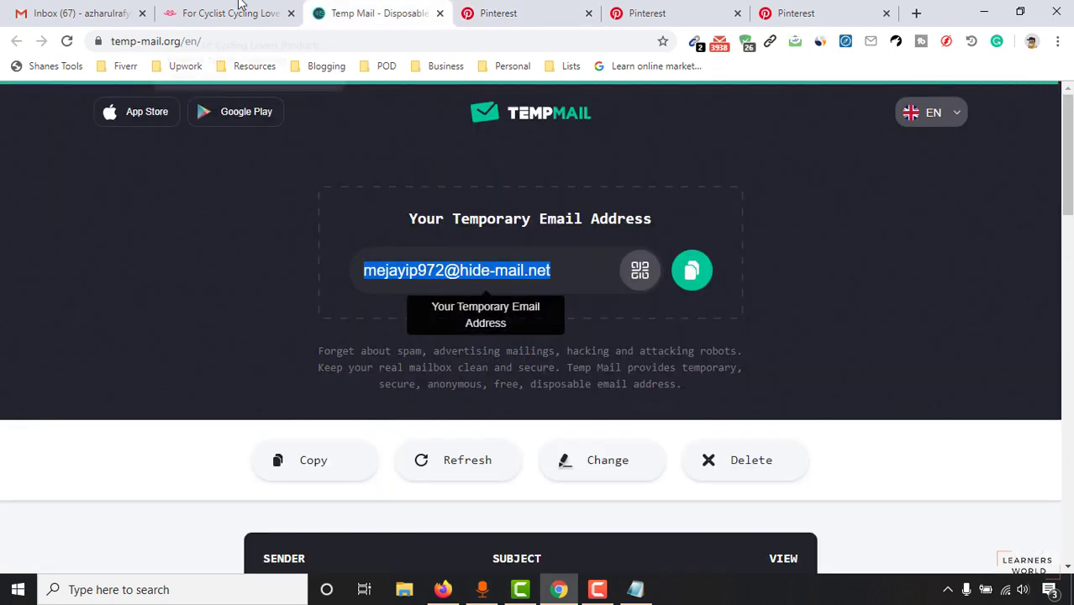
# Step: Paste the Teespring description paragraphs into the pin description and remove the trailing blank lines
pyautogui.click(238, 11)
pyautogui.moveTo(618, 300); pyautogui.dragTo(948, 399)
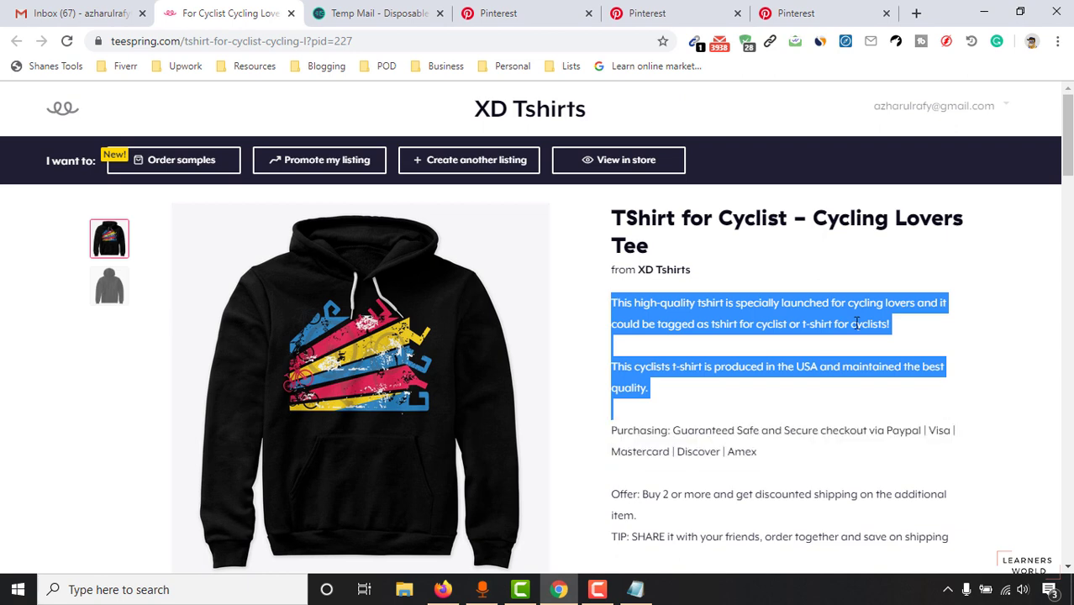
pyautogui.hotkey('ctrl', 'c')
pyautogui.hotkey('ctrl', 'Tab')
pyautogui.hotkey('ctrl', 'Tab')
pyautogui.hotkey('ctrl', 'v')
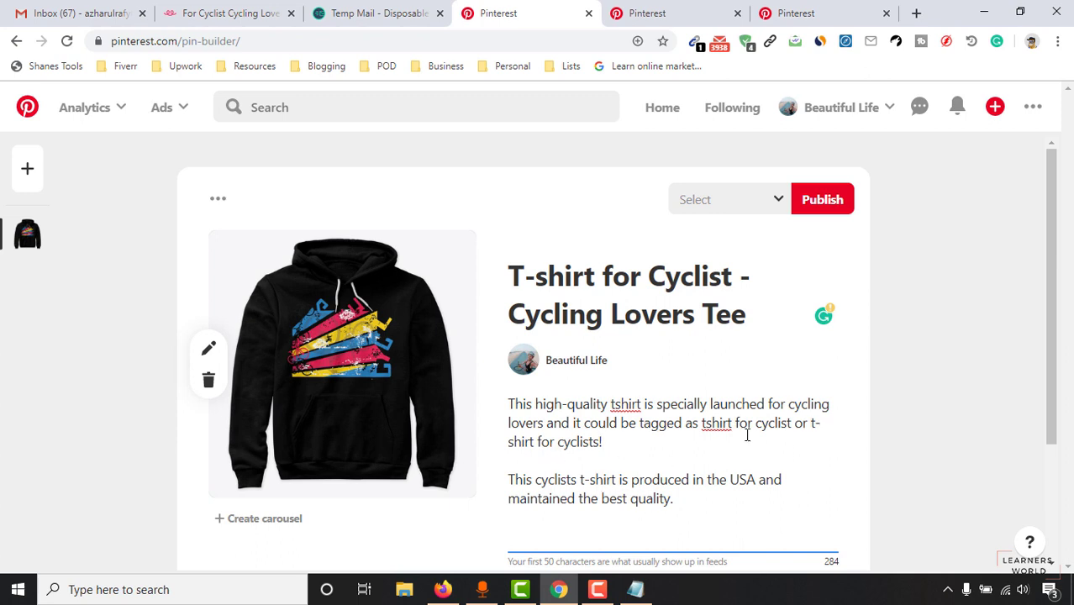
pyautogui.moveTo(712, 420); pyautogui.dragTo(725, 434)
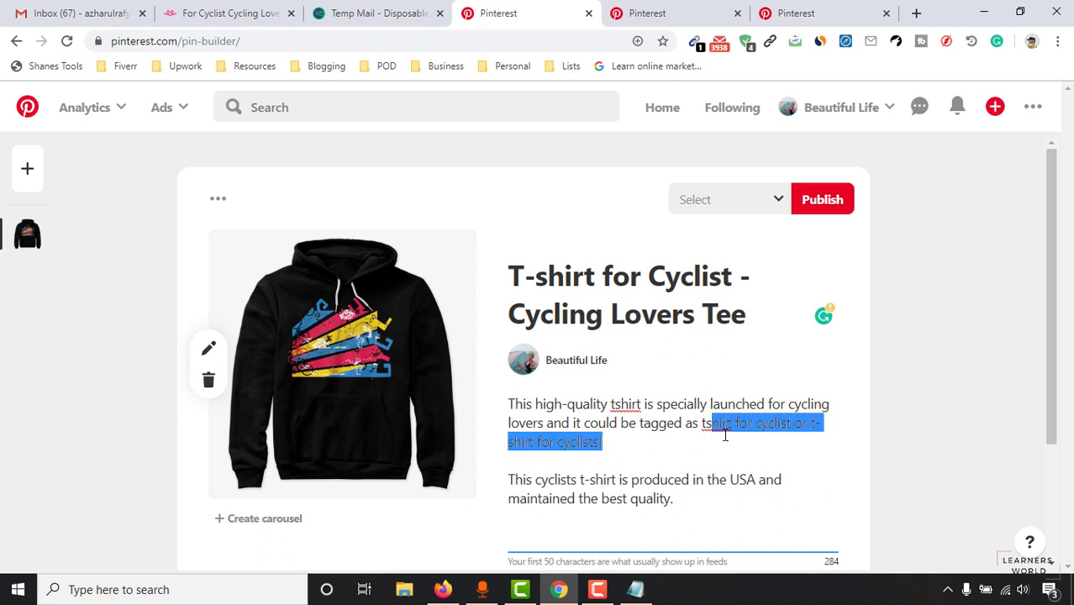
pyautogui.scroll(-1, 642, 457)
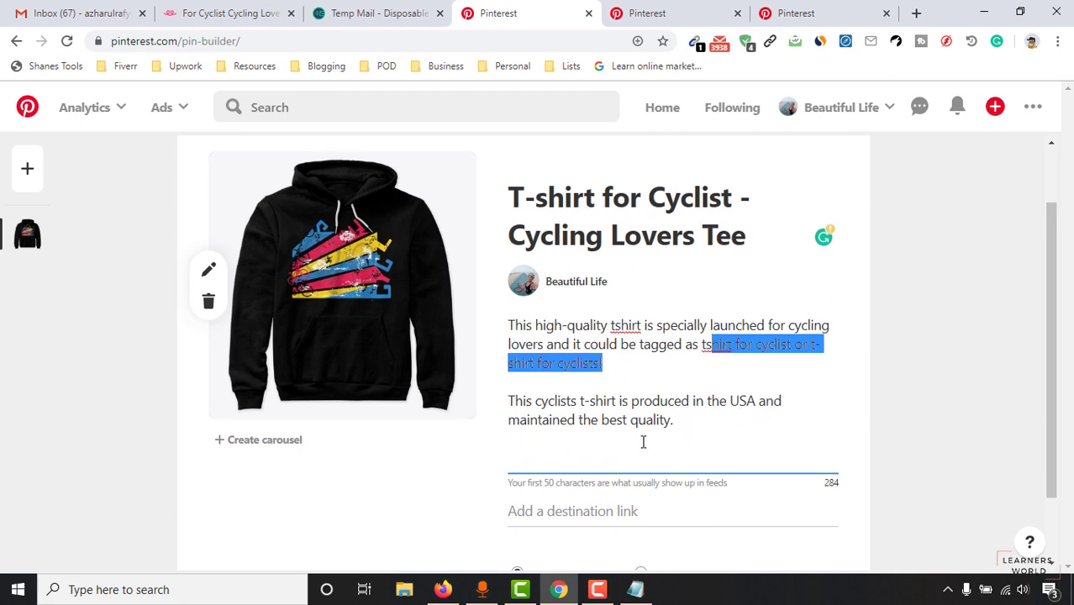
pyautogui.click(702, 423)
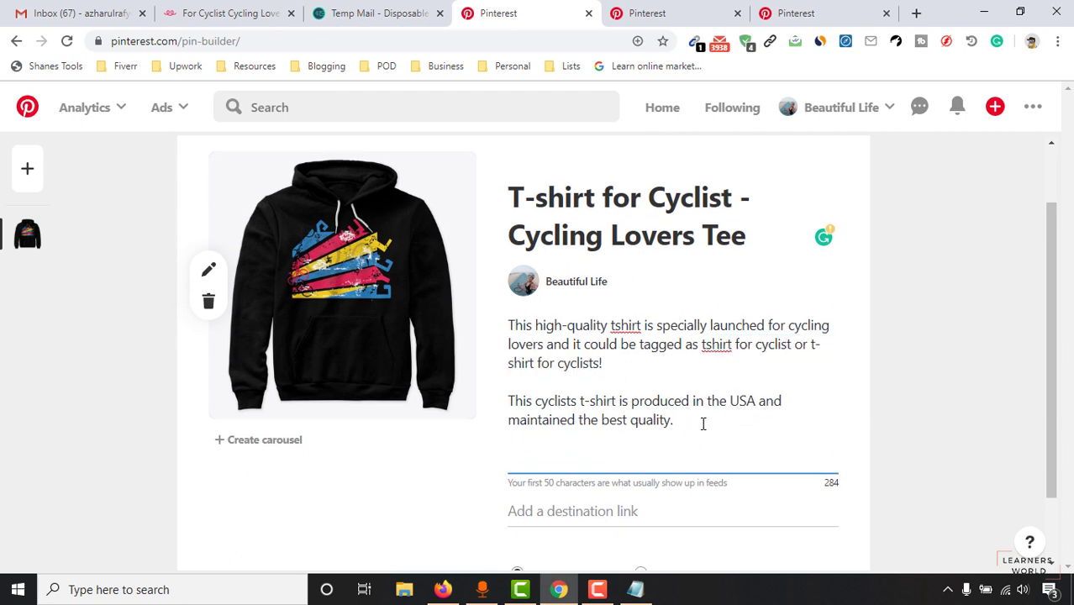
pyautogui.press('Delete')
pyautogui.press('Delete')
# Step: Add a 'Check this out' line to the description and use the Teespring product URL as destination link
pyautogui.press('Return')
pyautogui.press('Return')
pyautogui.write('Check this ou')
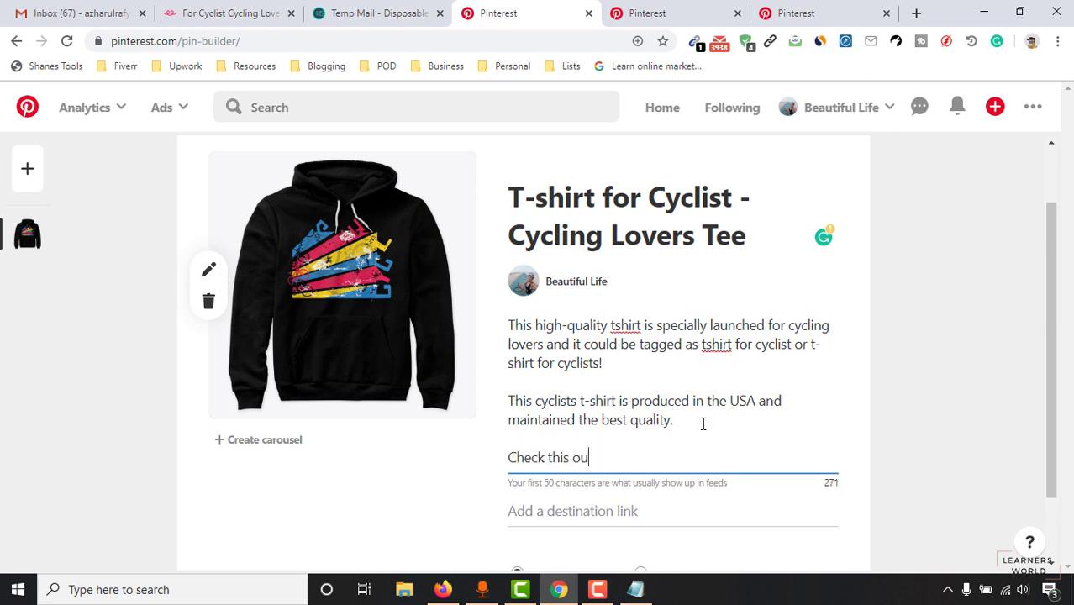
pyautogui.write('t from the lin')
pyautogui.click(234, 13)
pyautogui.click(358, 41)
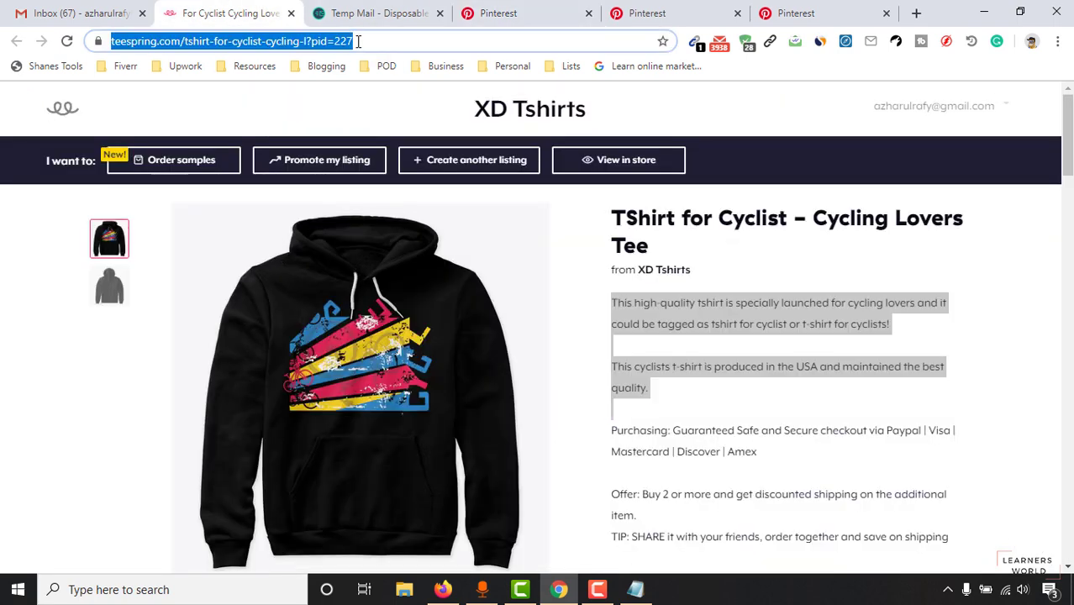
pyautogui.rightClick(271, 44)
pyautogui.click(299, 127)
pyautogui.click(513, 12)
pyautogui.rightClick(575, 429)
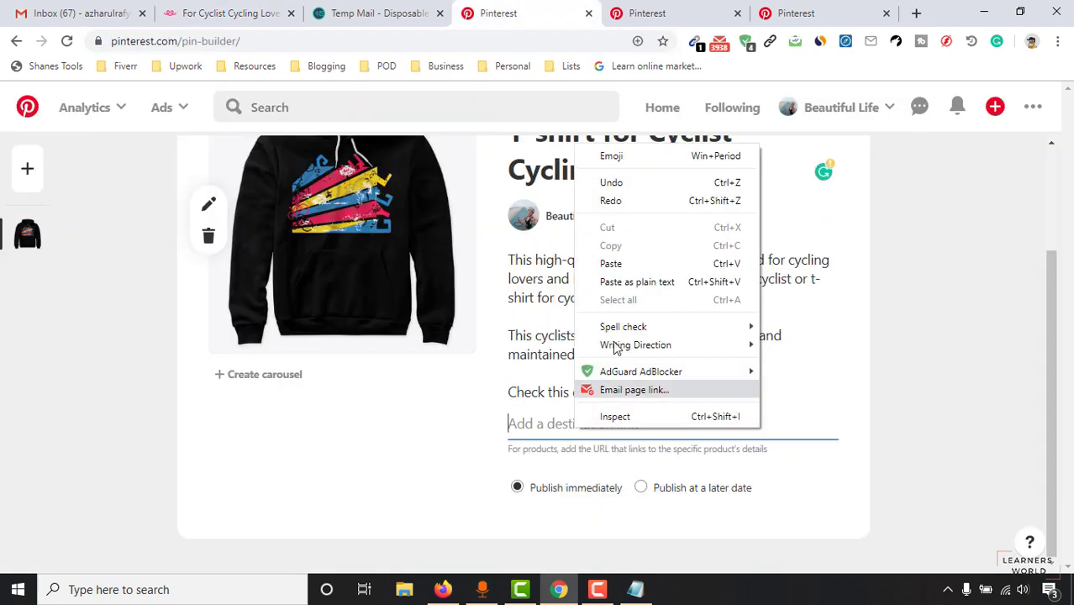
pyautogui.click(625, 261)
pyautogui.click(908, 399)
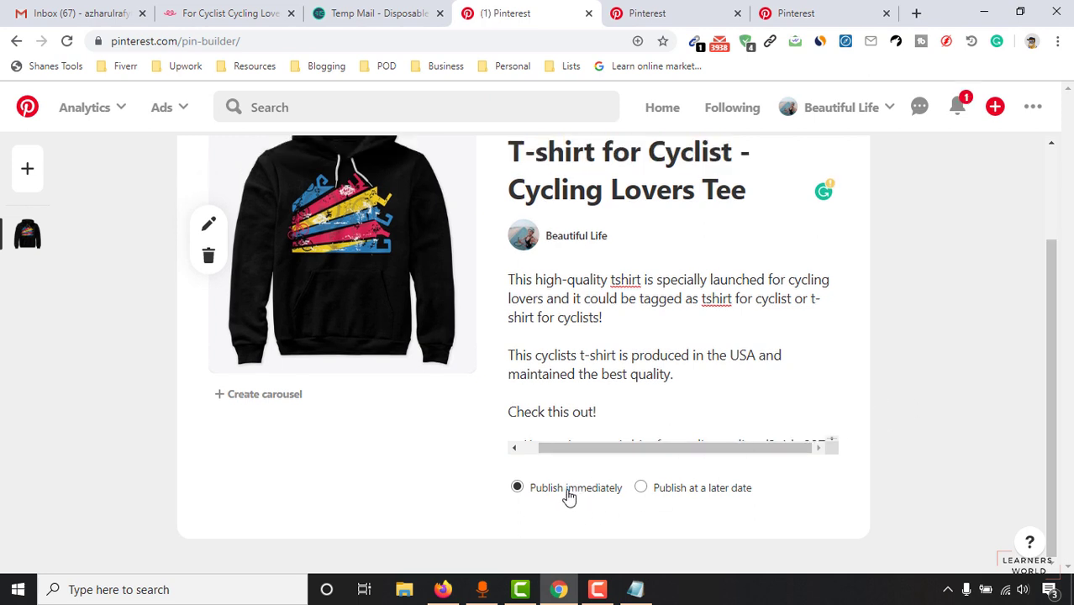
# Step: Publish the hoodie pin immediately to the Clothings for Cyclists board
pyautogui.scroll(2, 844, 303)
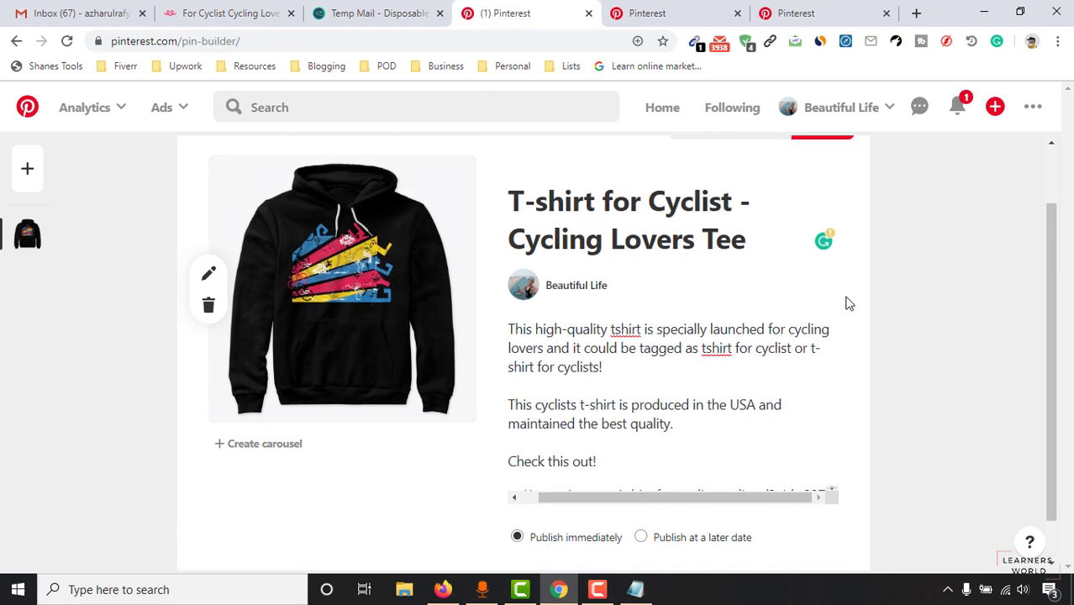
pyautogui.scroll(-2, 395, 384)
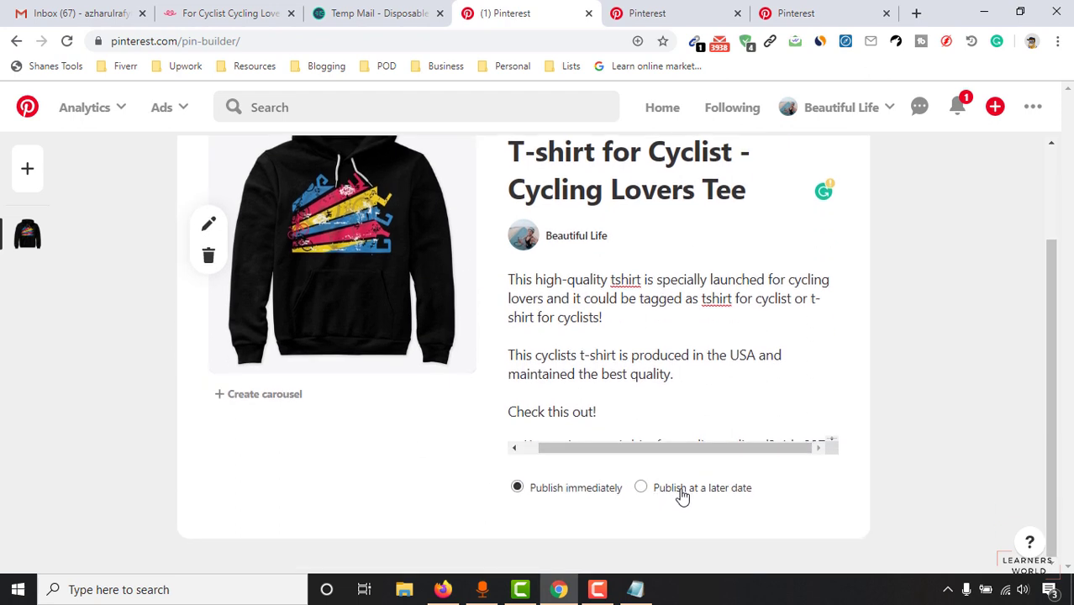
pyautogui.click(687, 497)
pyautogui.scroll(-1, 693, 475)
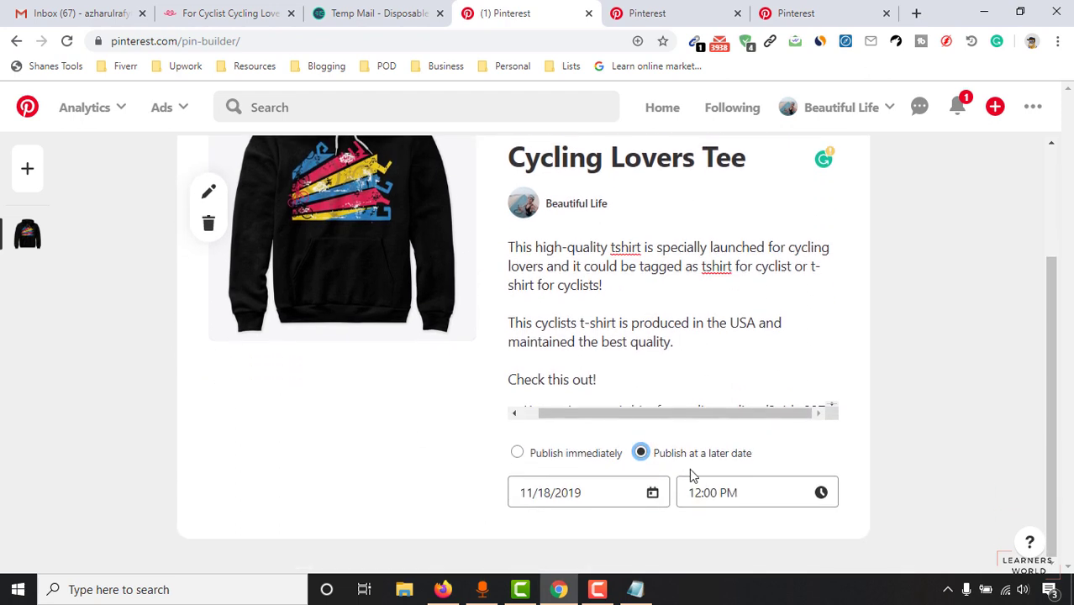
pyautogui.click(538, 460)
pyautogui.scroll(2, 327, 393)
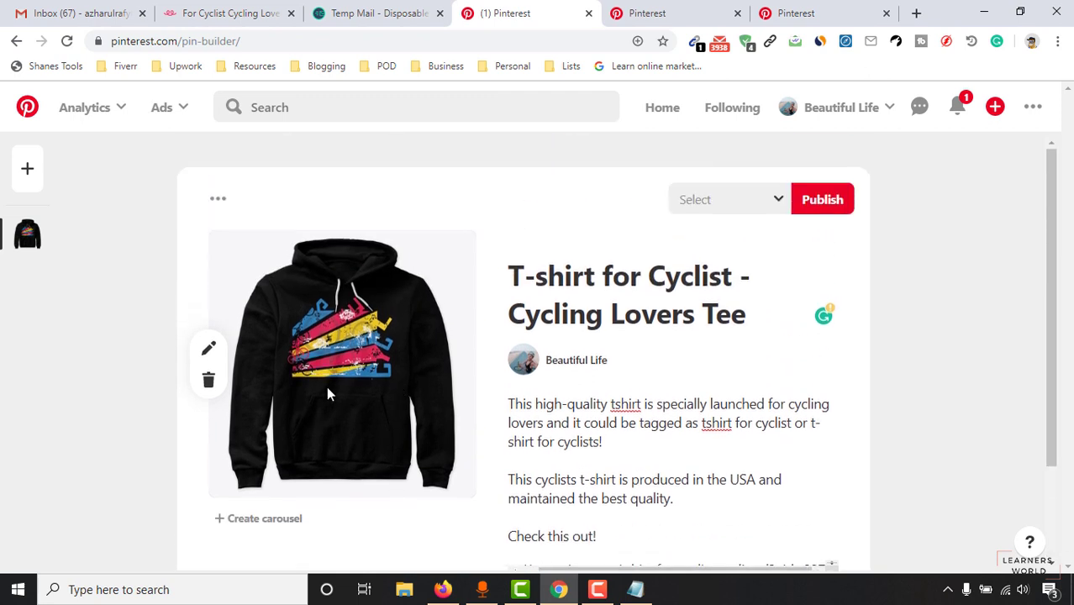
pyautogui.click(742, 202)
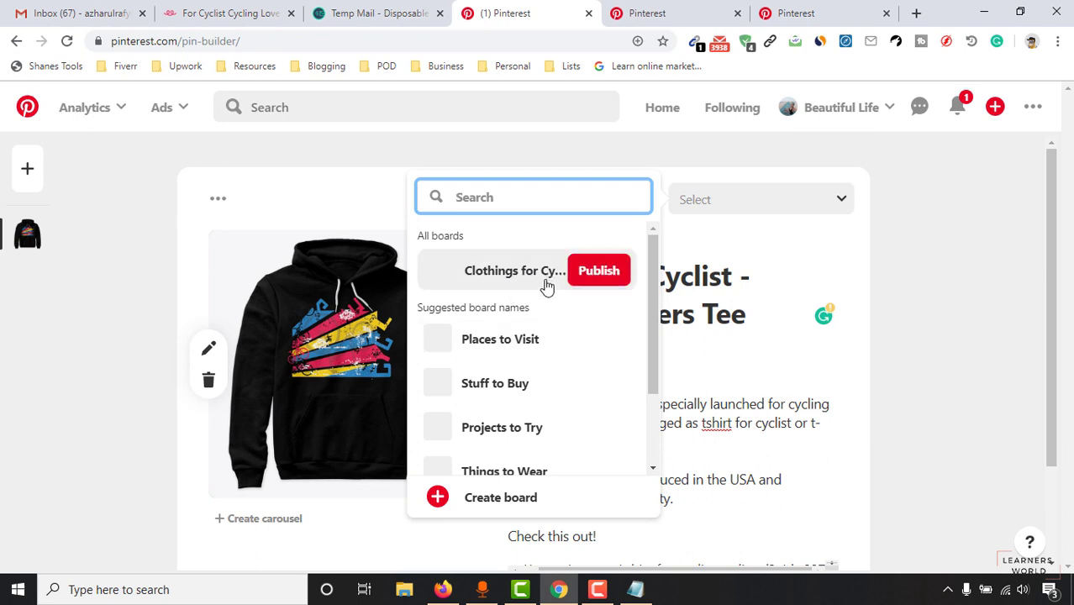
pyautogui.click(496, 276)
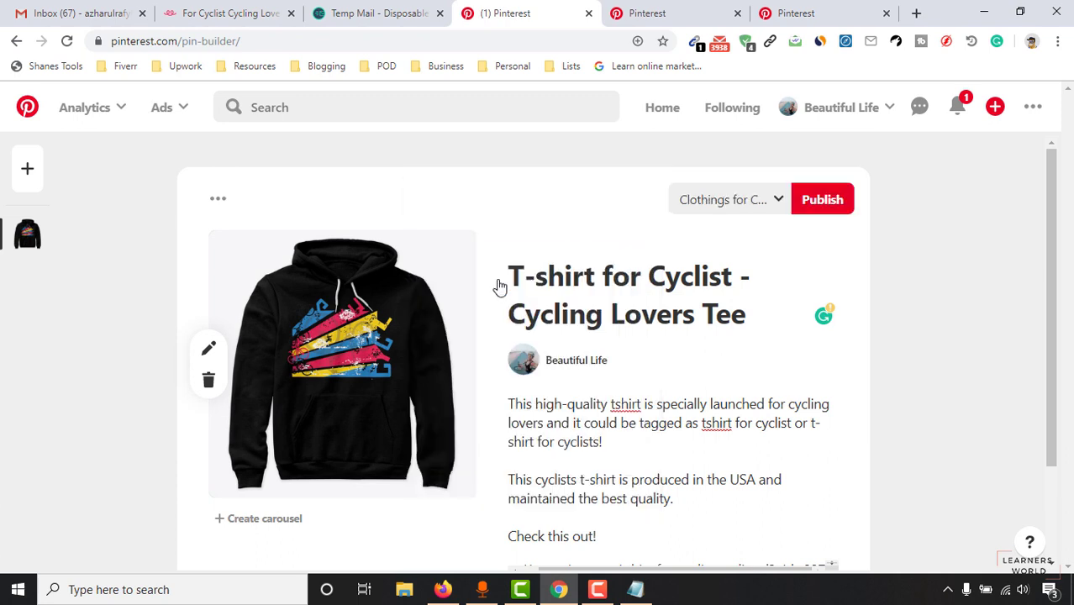
pyautogui.click(826, 209)
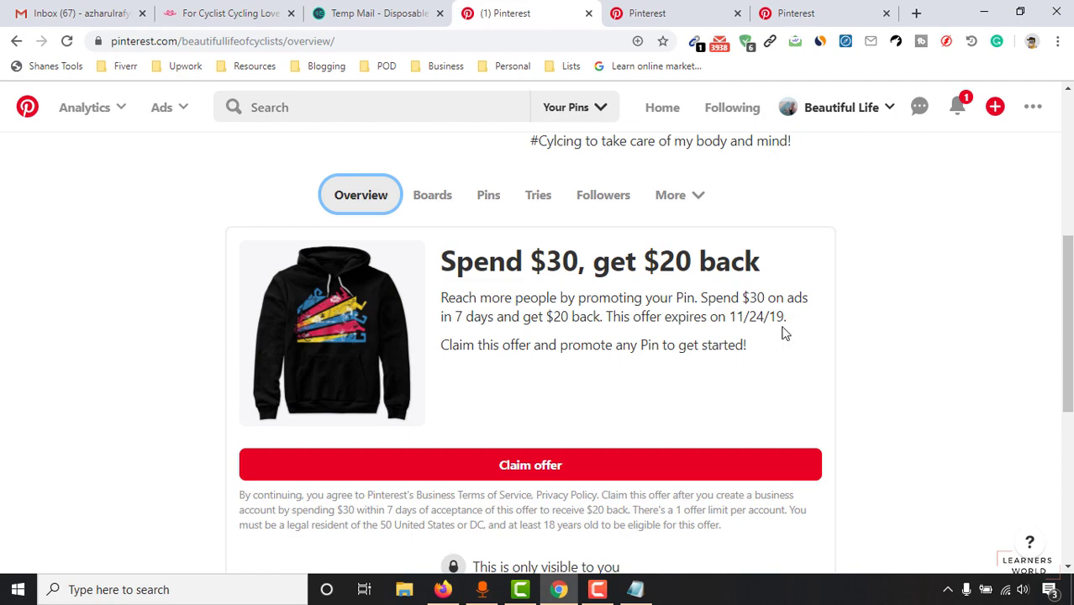
# Step: Open the Clothings for Cyclists board from the profile's Boards tab
pyautogui.moveTo(1068, 353); pyautogui.dragTo(1068, 377)
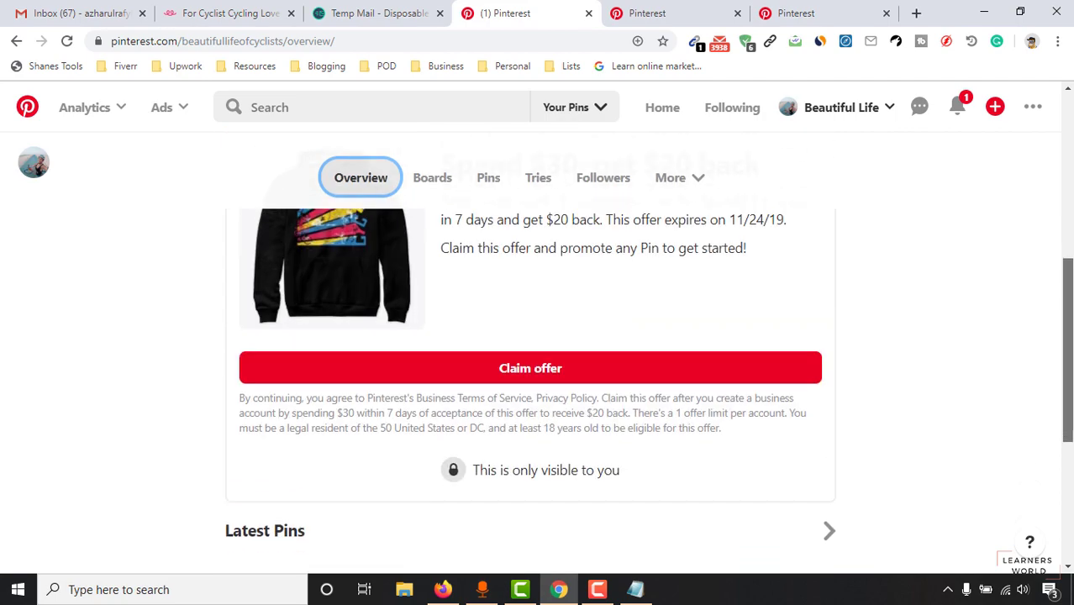
pyautogui.scroll(-4, 537, 345)
pyautogui.scroll(10, 542, 345)
pyautogui.scroll(-3, 471, 352)
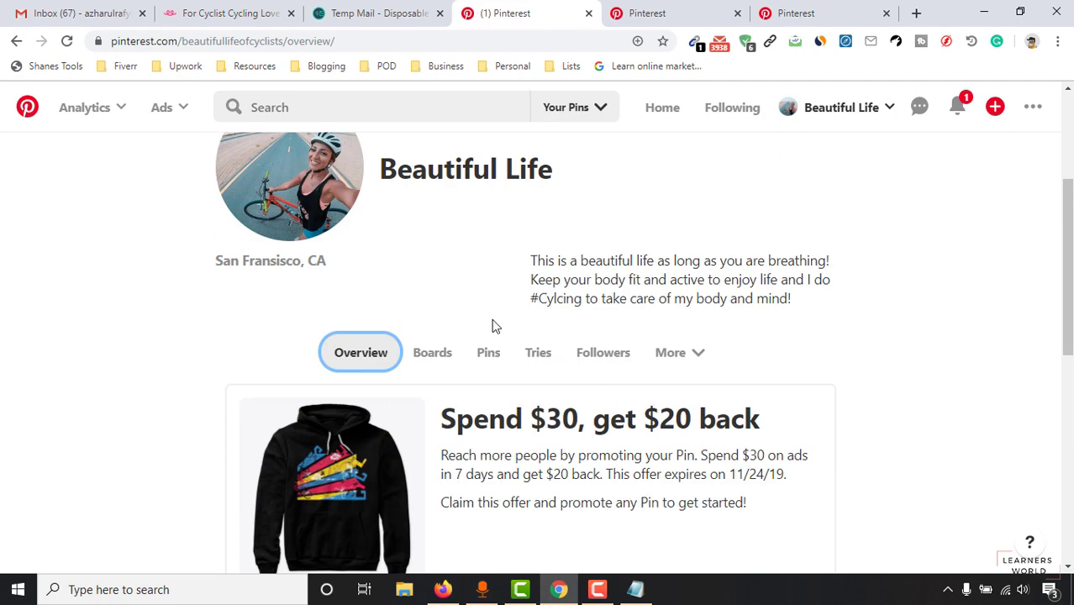
pyautogui.click(430, 364)
pyautogui.scroll(-1, 282, 375)
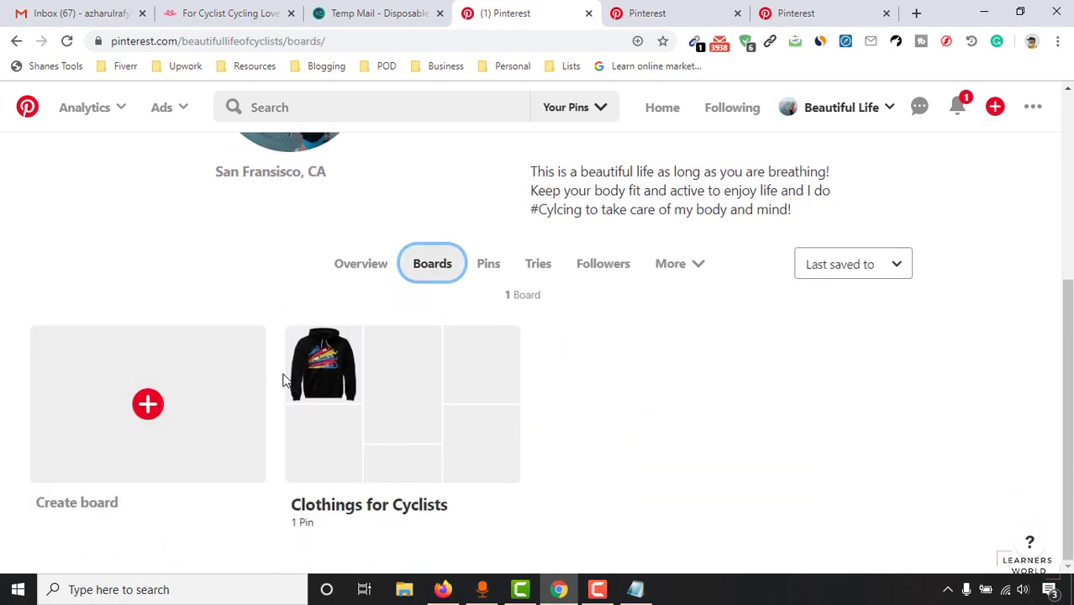
pyautogui.click(334, 376)
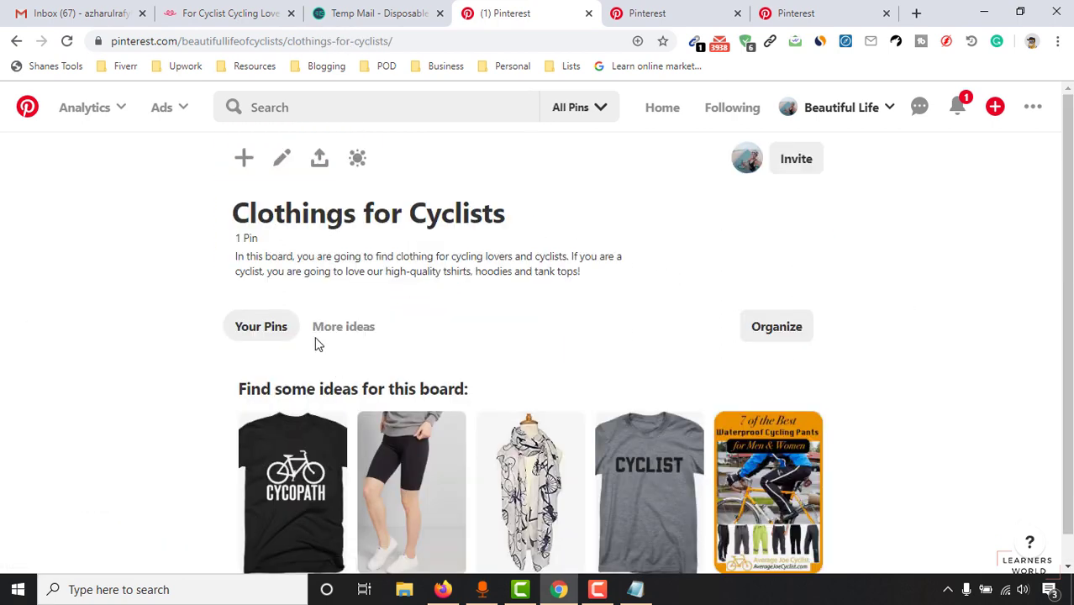
pyautogui.scroll(-1, 252, 349)
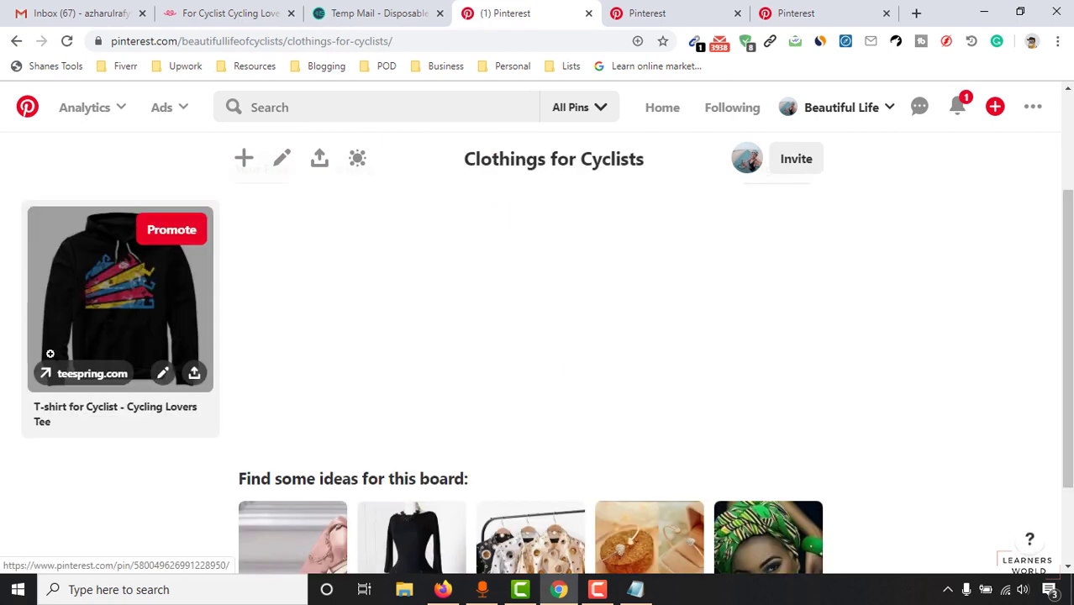
# Step: Open the hoodie pin's closeup and scroll through its details
pyautogui.moveTo(41, 442)
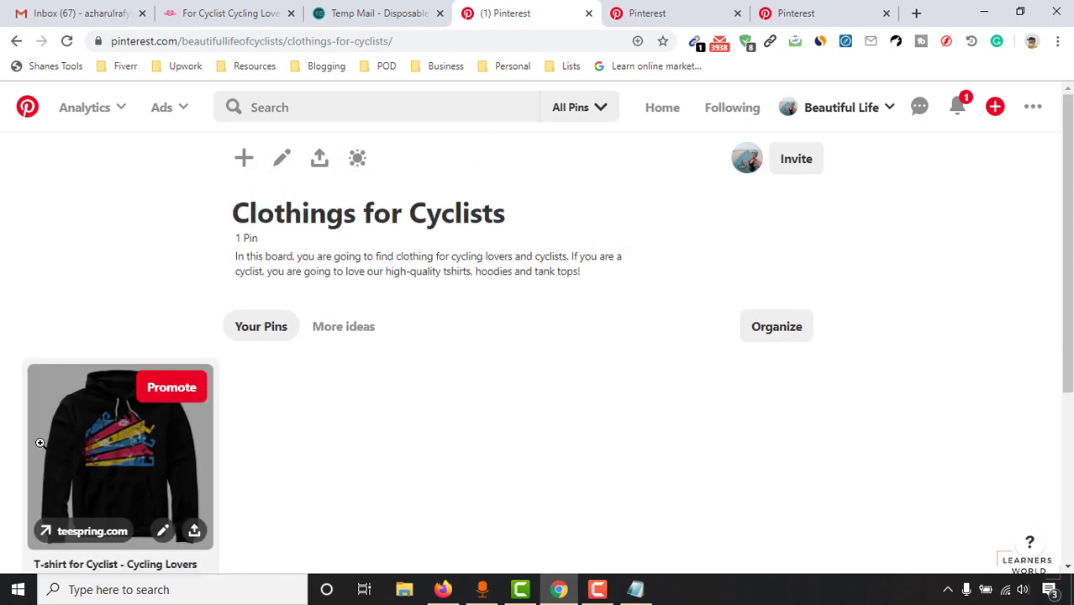
pyautogui.click(106, 452)
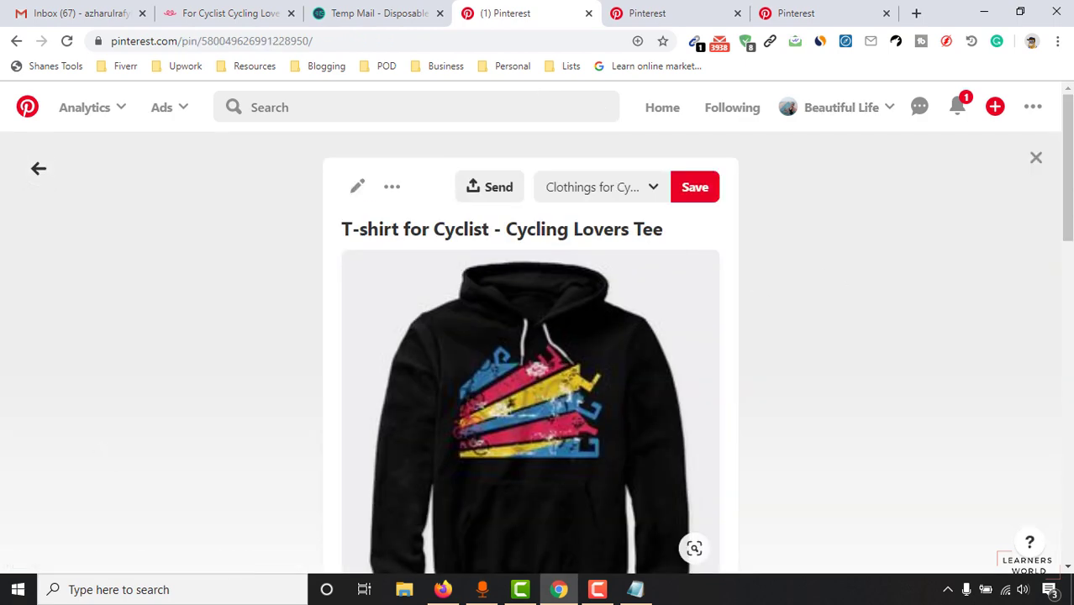
pyautogui.scroll(-5, 856, 260)
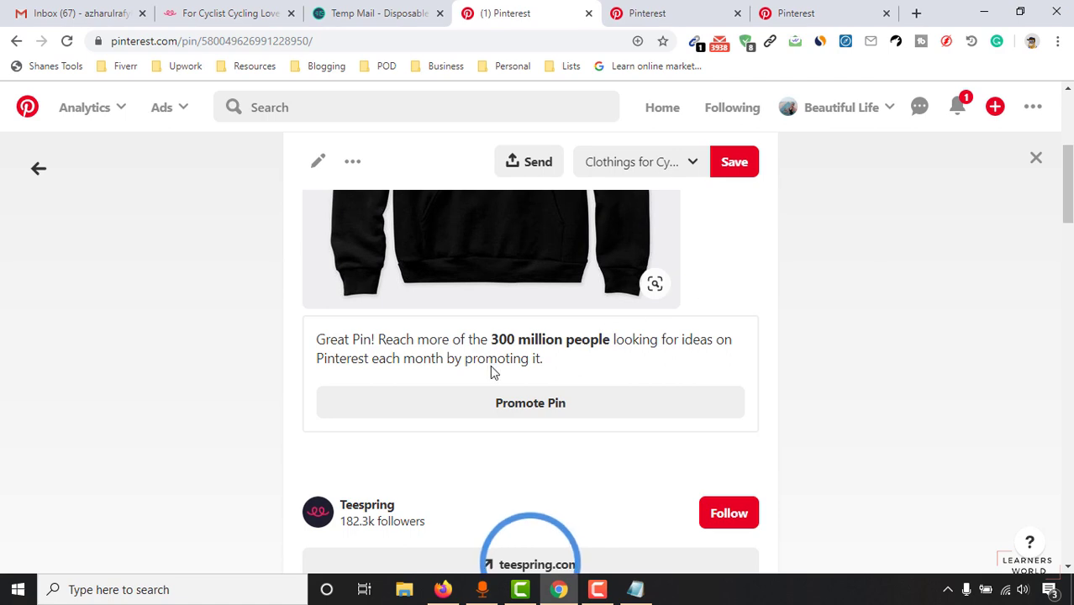
pyautogui.scroll(3, 518, 323)
pyautogui.scroll(-2, 520, 343)
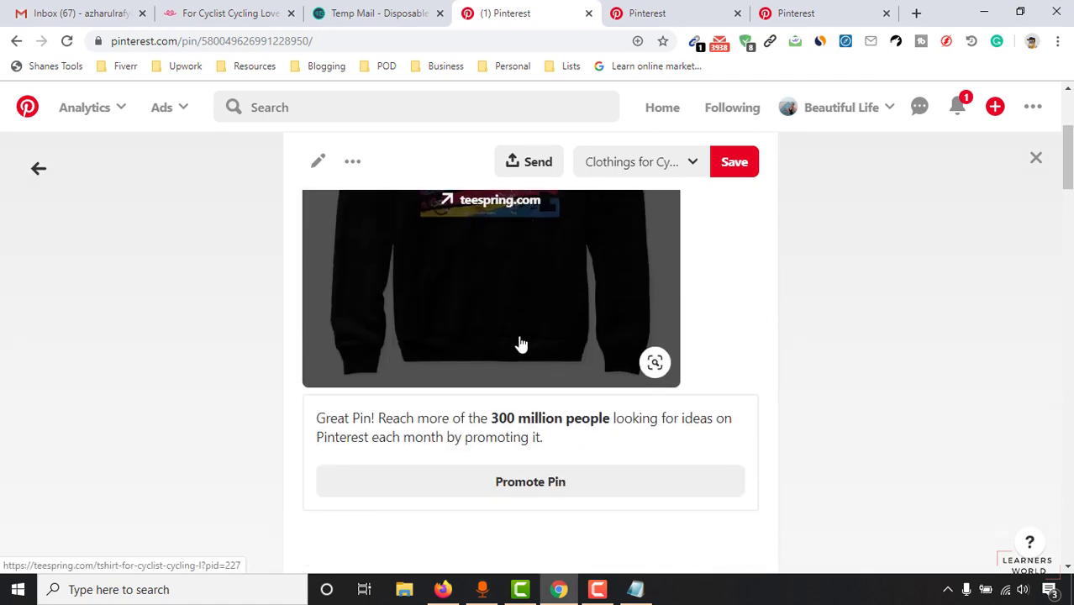
pyautogui.scroll(2, 598, 324)
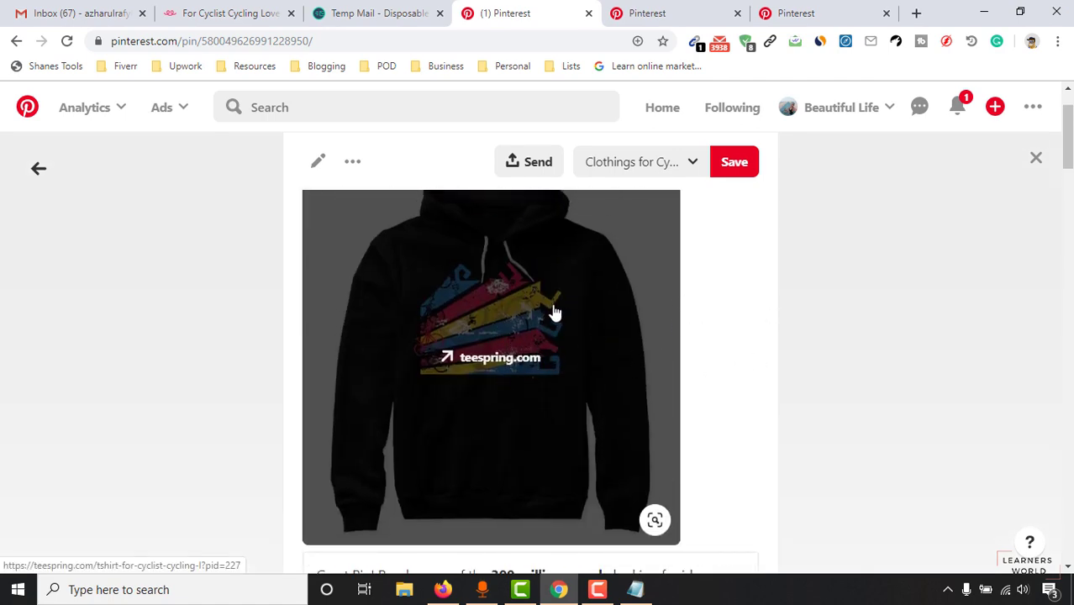
# Step: Follow the pin's teespring.com link, scroll the Cycling Lovers Tee listing, and return to the pin
pyautogui.click(494, 386)
pyautogui.click(453, 13)
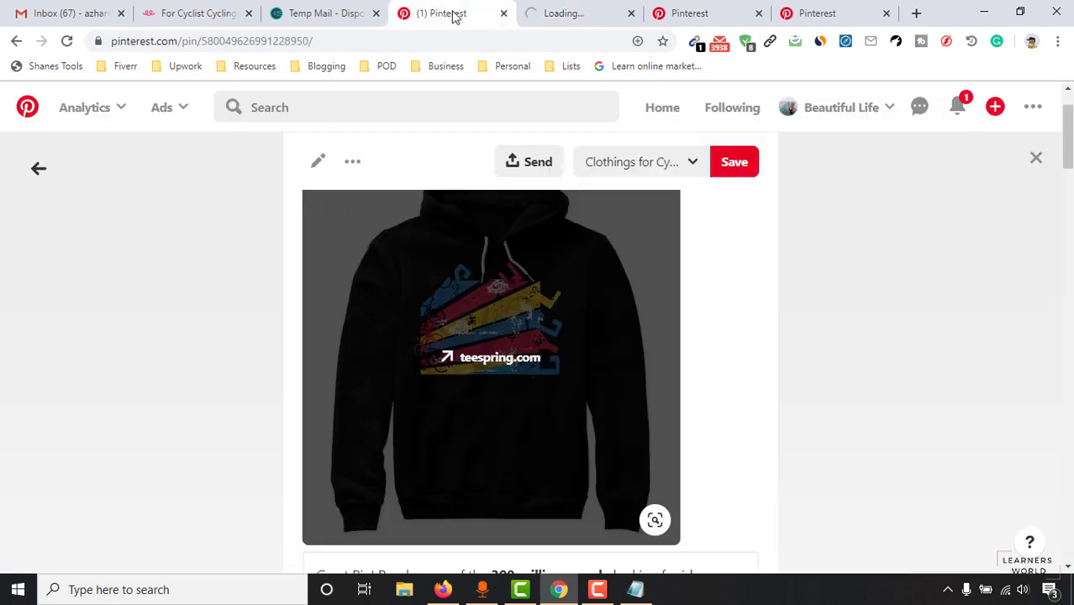
pyautogui.scroll(-5, 548, 369)
pyautogui.click(599, 7)
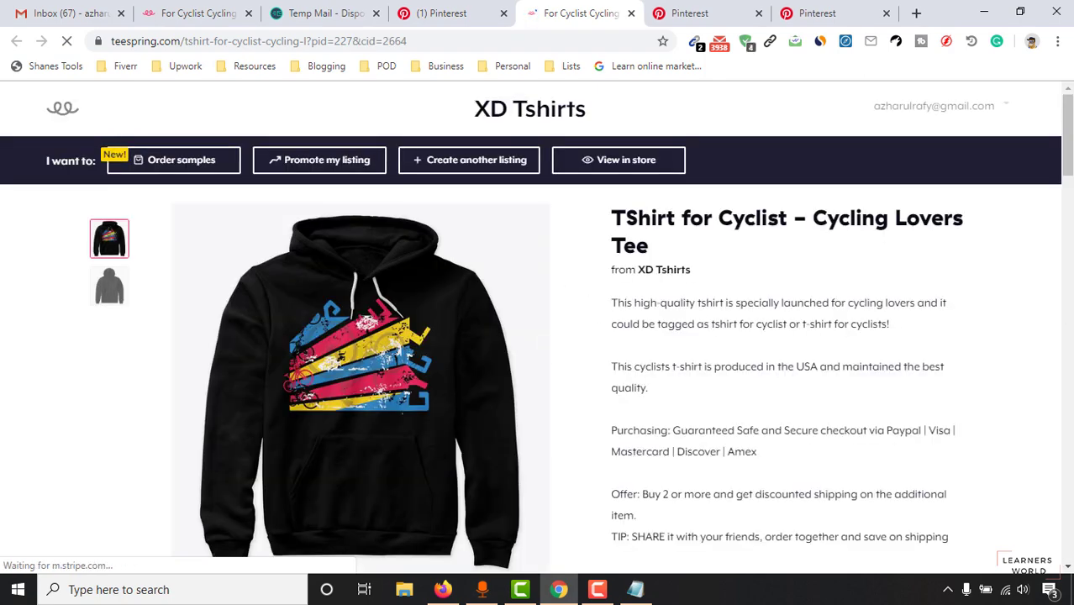
pyautogui.scroll(-5, 857, 292)
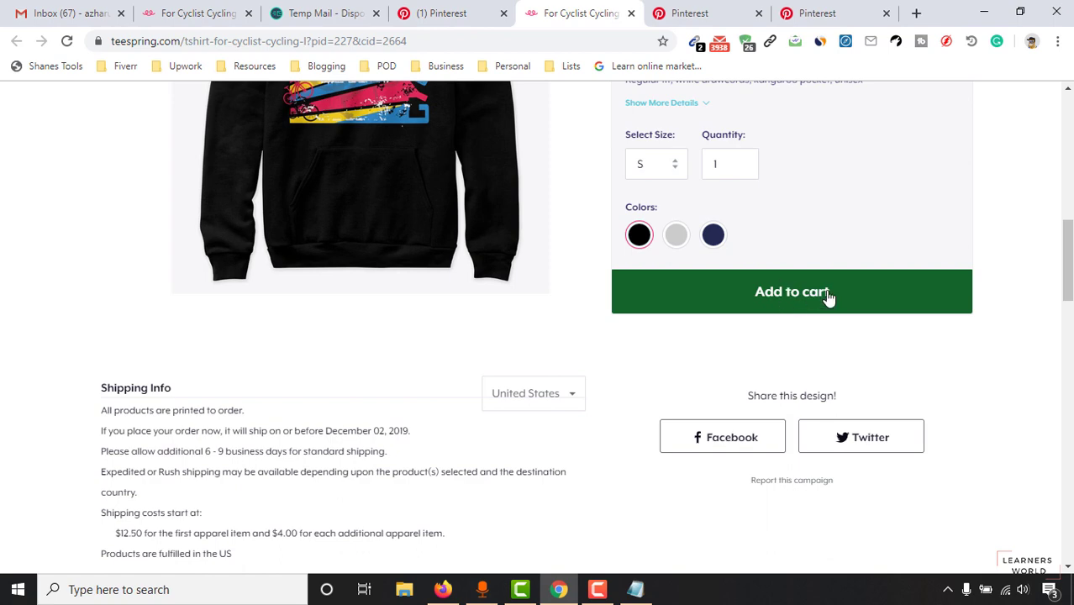
pyautogui.scroll(4, 813, 232)
pyautogui.scroll(-4, 785, 239)
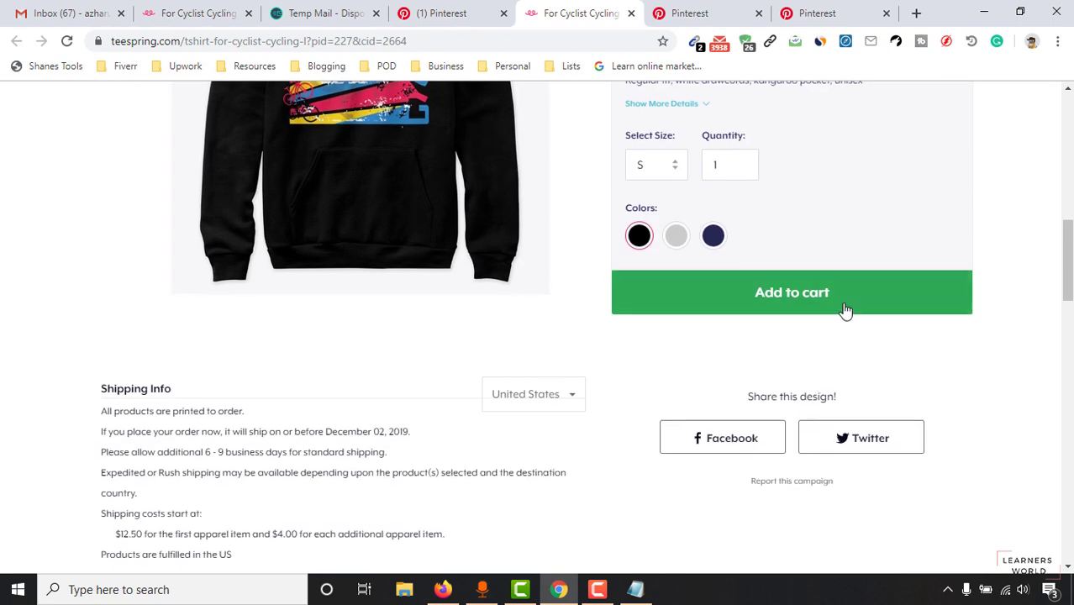
pyautogui.scroll(6, 845, 306)
pyautogui.scroll(5, 849, 237)
pyautogui.click(445, 13)
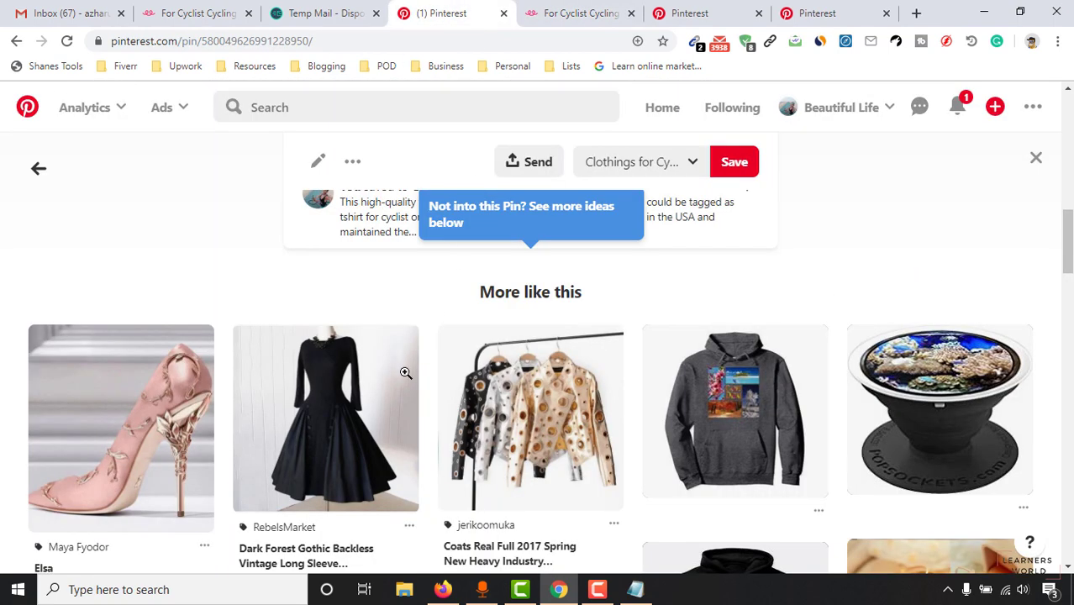
# Step: Close the hoodie pin to view the board, then close the Cycling / Bicycling Nutrition tab
pyautogui.scroll(15, 461, 360)
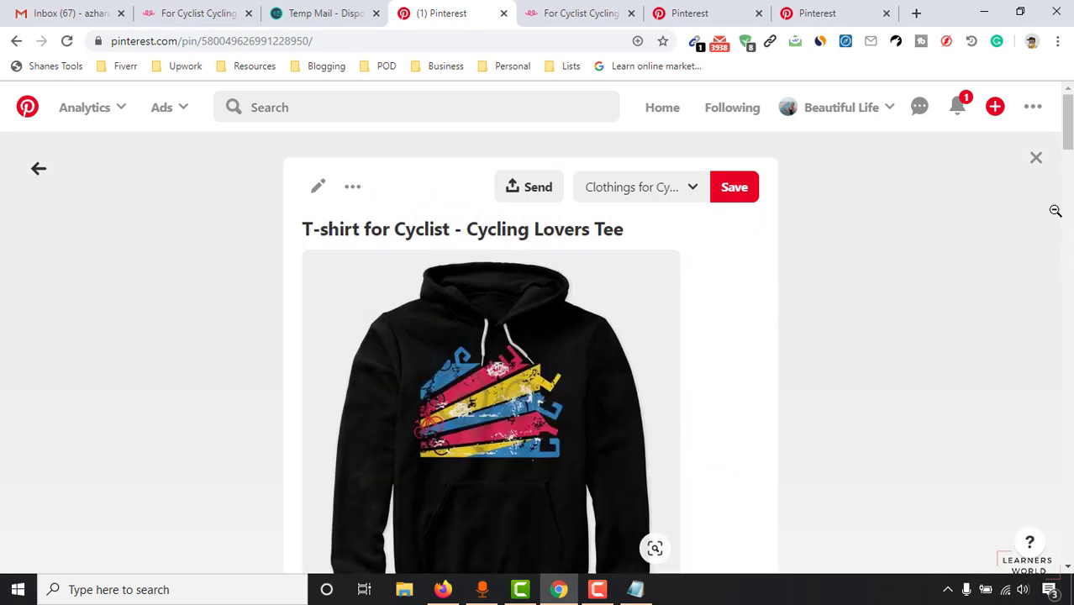
pyautogui.scroll(-1, 554, 442)
pyautogui.scroll(1, 605, 373)
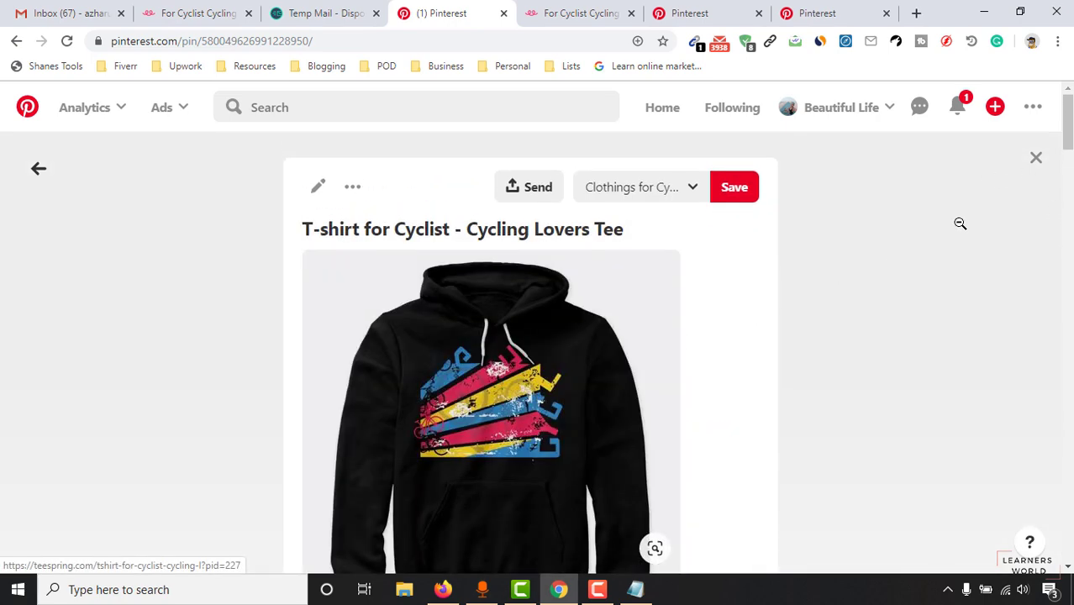
pyautogui.click(1036, 159)
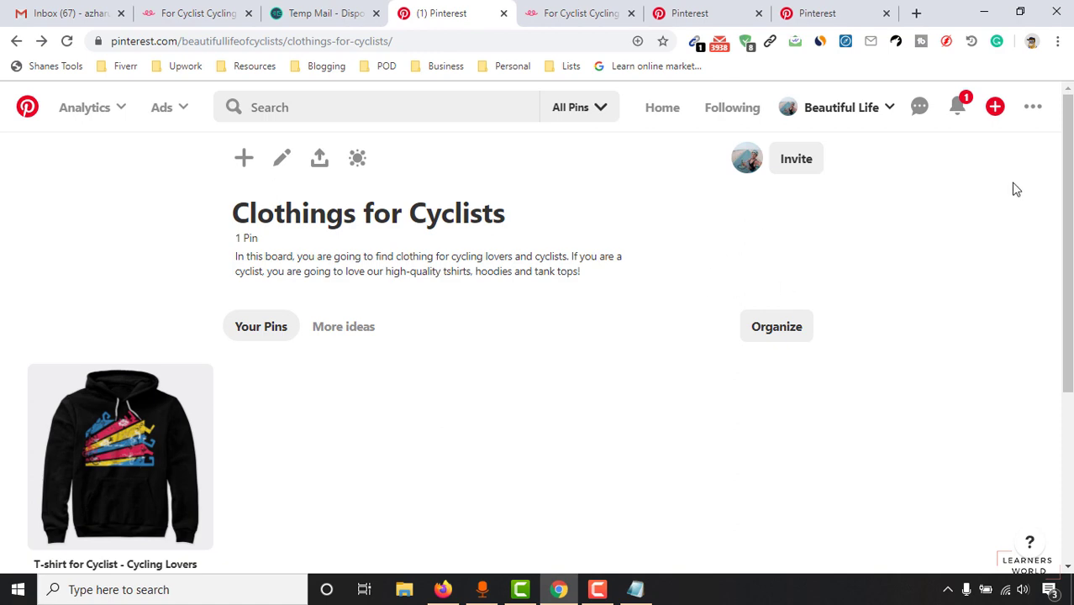
pyautogui.click(752, 19)
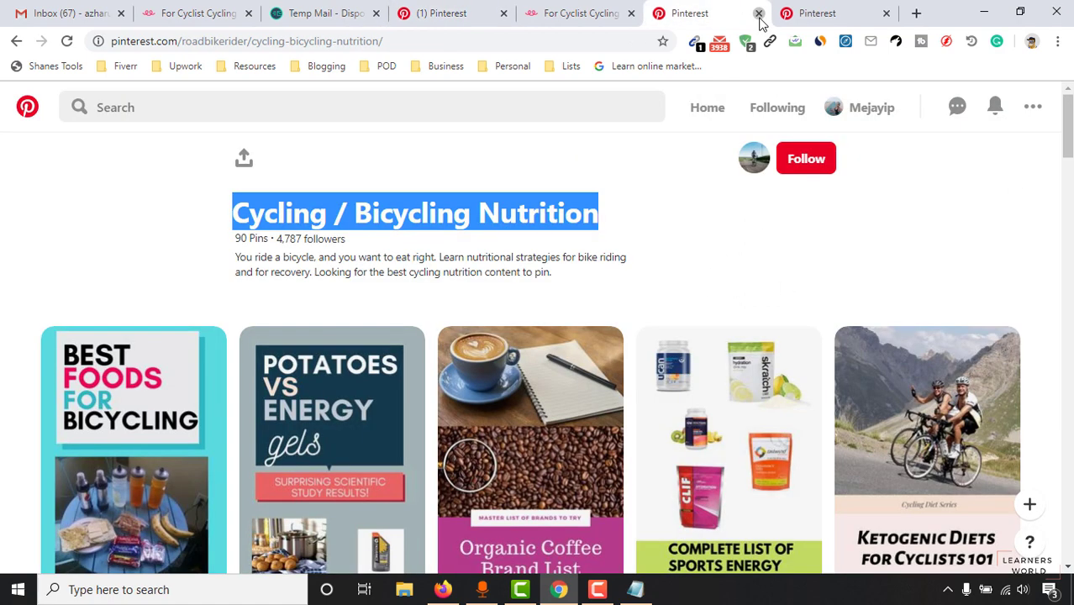
pyautogui.click(759, 13)
# Step: In a new tab, search Google for 'pinterest chrome extension'
pyautogui.click(793, 13)
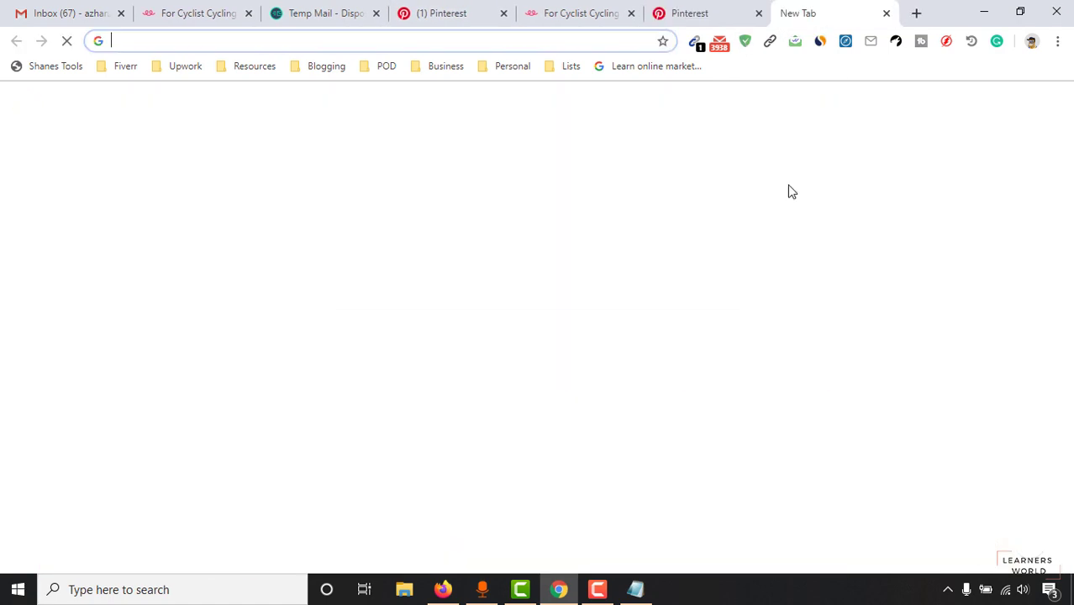
pyautogui.write('pintere')
pyautogui.press('BackSpace')
pyautogui.press('BackSpace')
pyautogui.press('BackSpace')
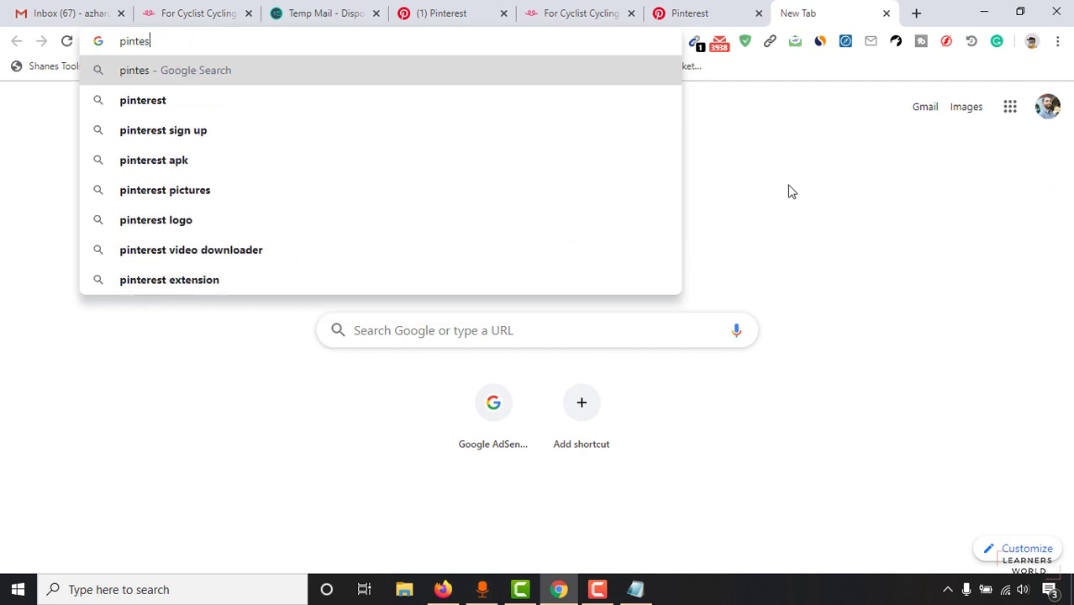
pyautogui.write('rest cho')
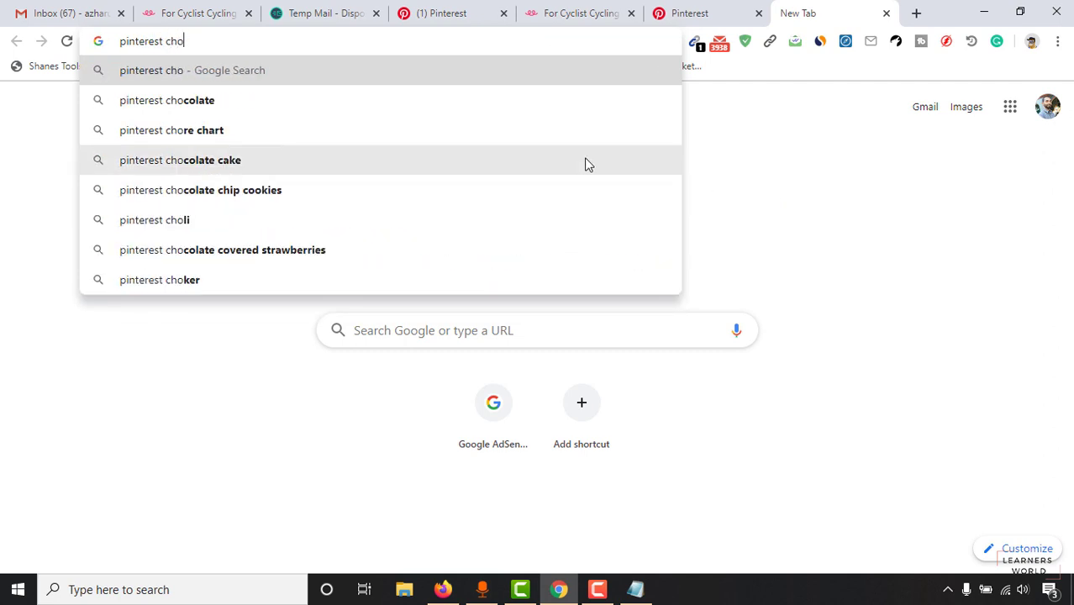
pyautogui.write('rme')
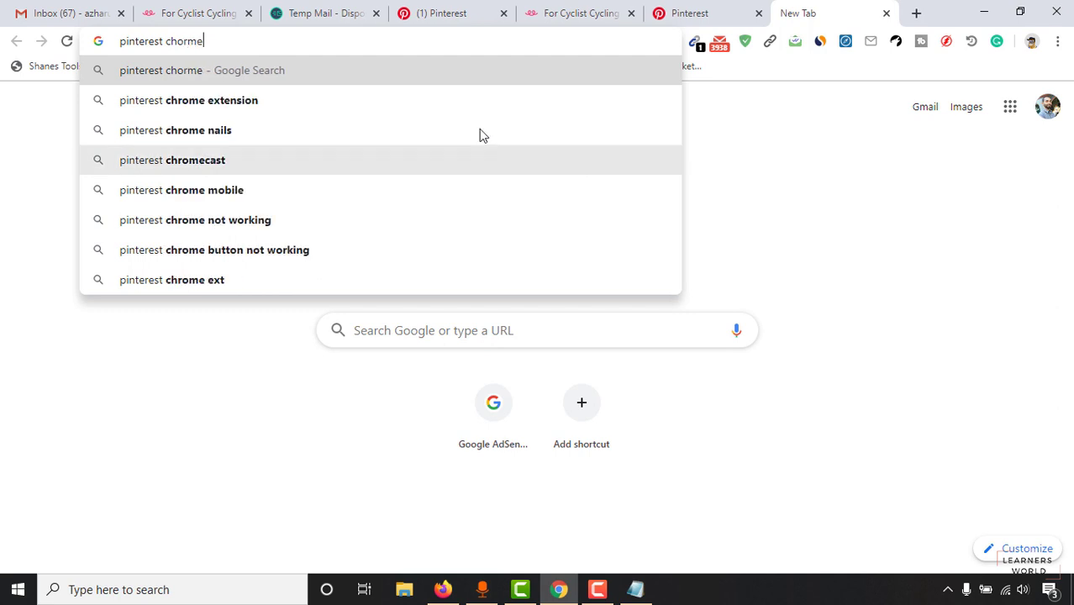
pyautogui.click(260, 103)
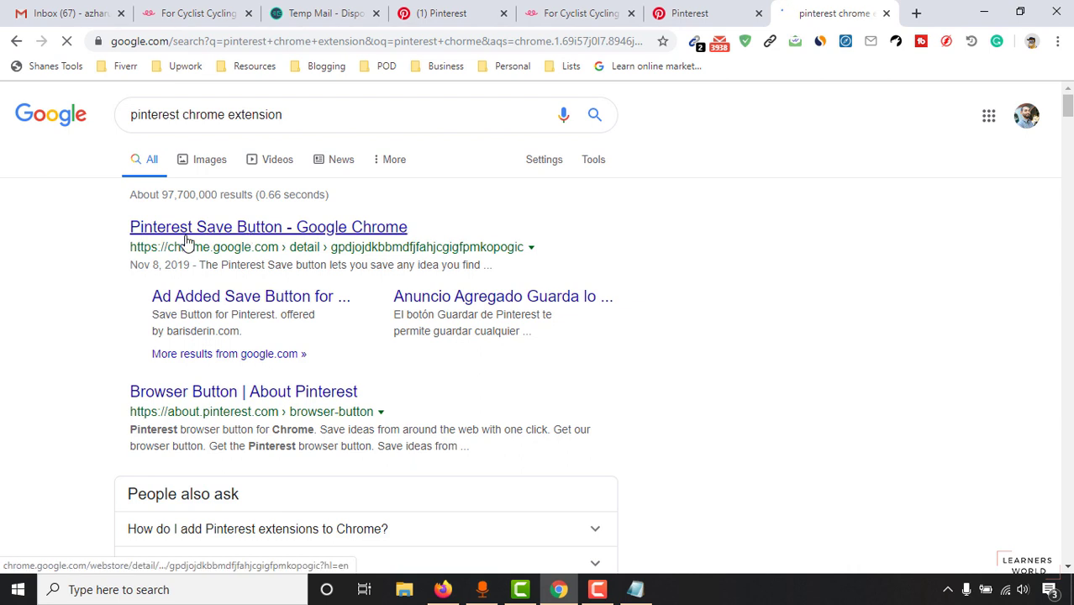
# Step: Install the Pinterest Save Button extension from the Chrome Web Store, then return to Teespring
pyautogui.click(274, 229)
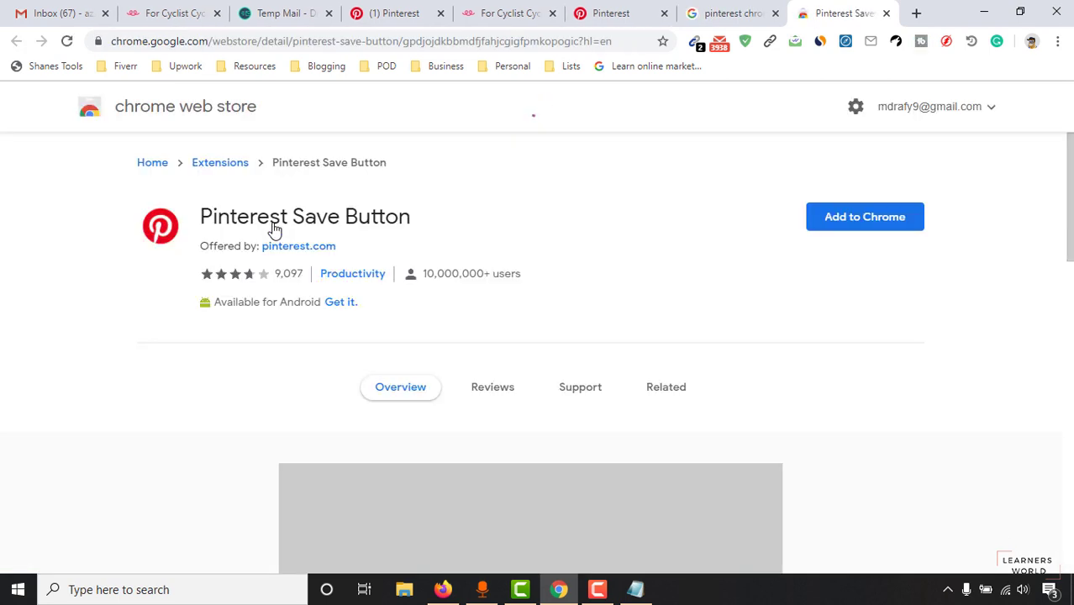
pyautogui.click(891, 218)
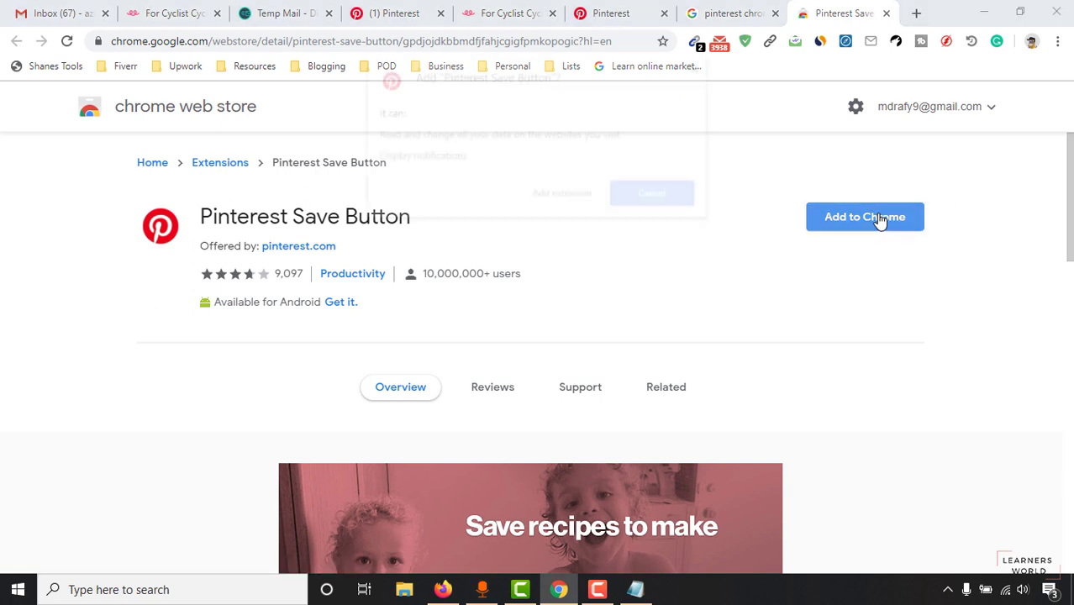
pyautogui.click(555, 201)
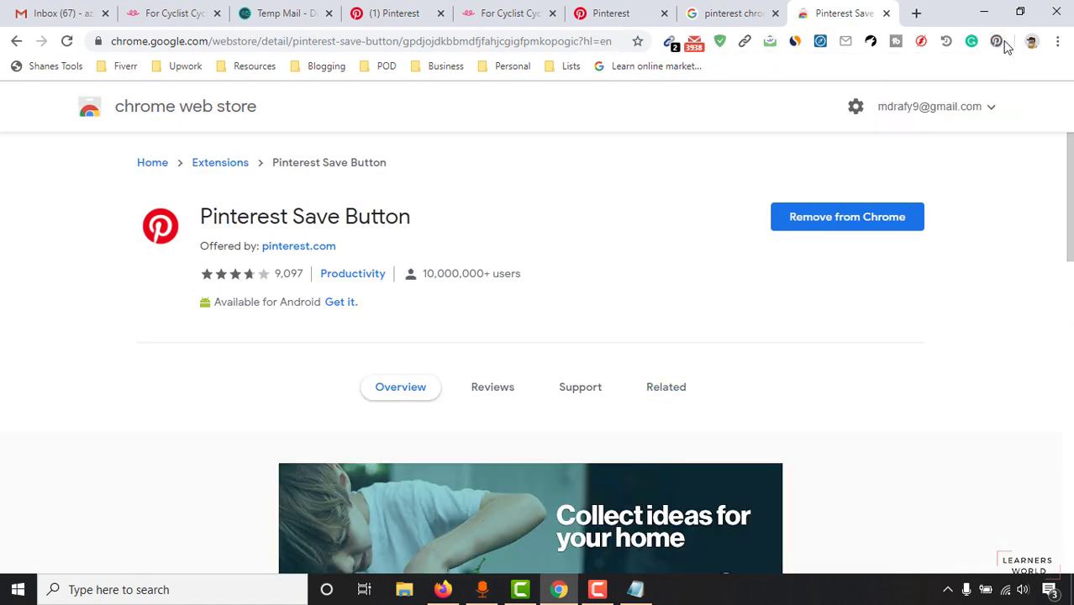
pyautogui.click(509, 14)
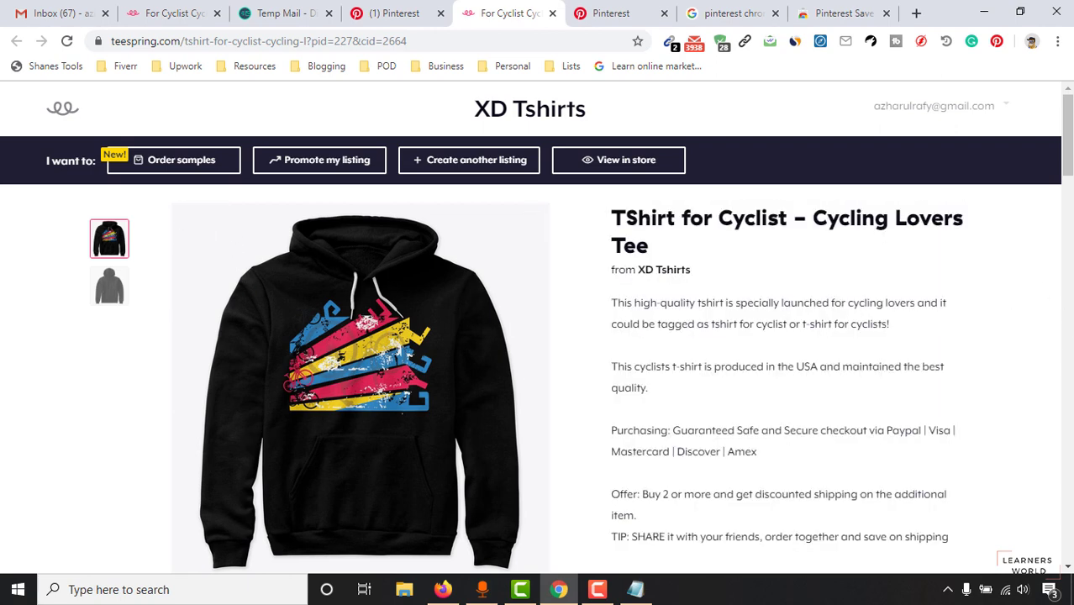
# Step: Switch the Teespring listing to the Comfort Tee in navy ($22.99)
pyautogui.moveTo(1066, 170); pyautogui.dragTo(1061, 233)
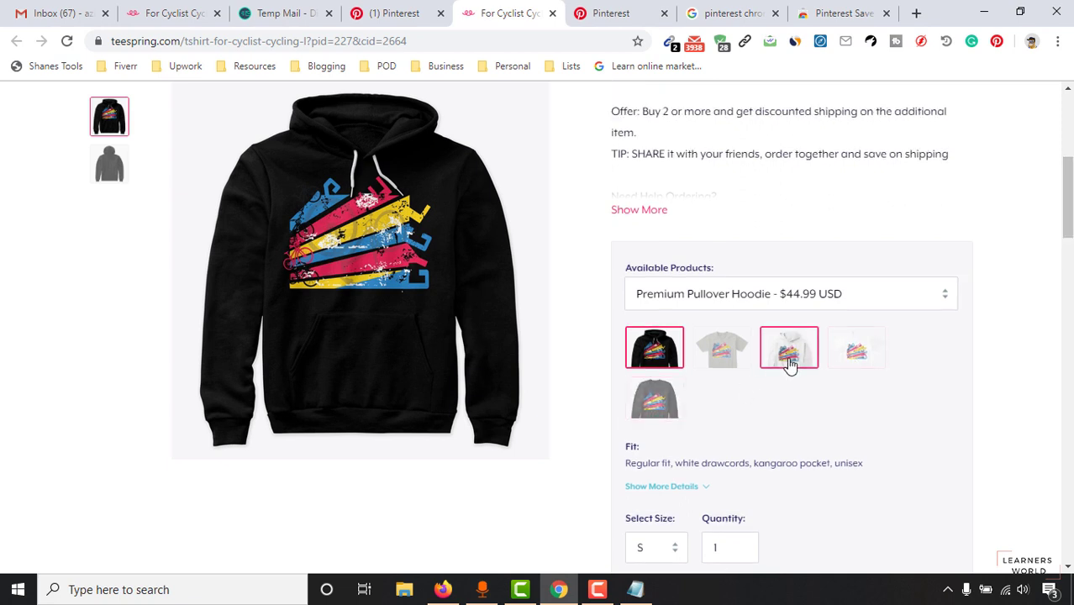
pyautogui.click(855, 352)
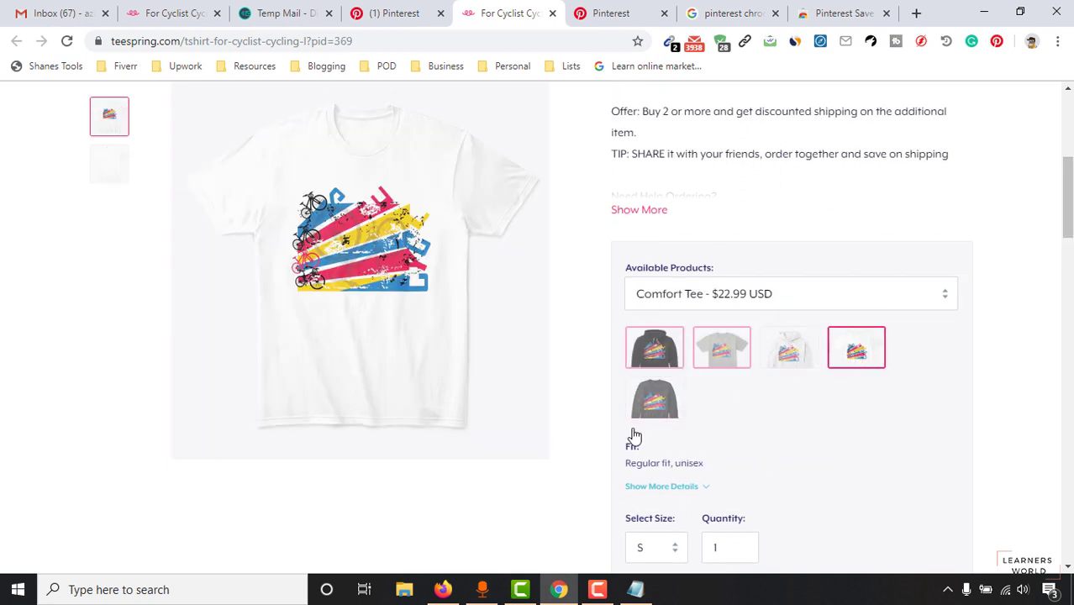
pyautogui.scroll(-2, 635, 436)
pyautogui.click(752, 473)
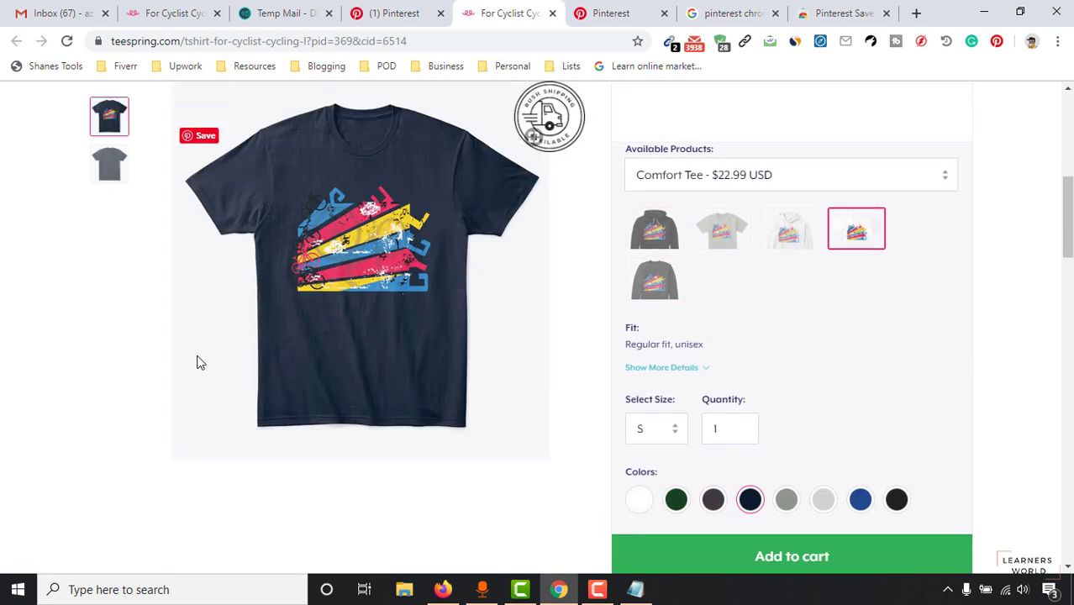
pyautogui.scroll(2, 363, 360)
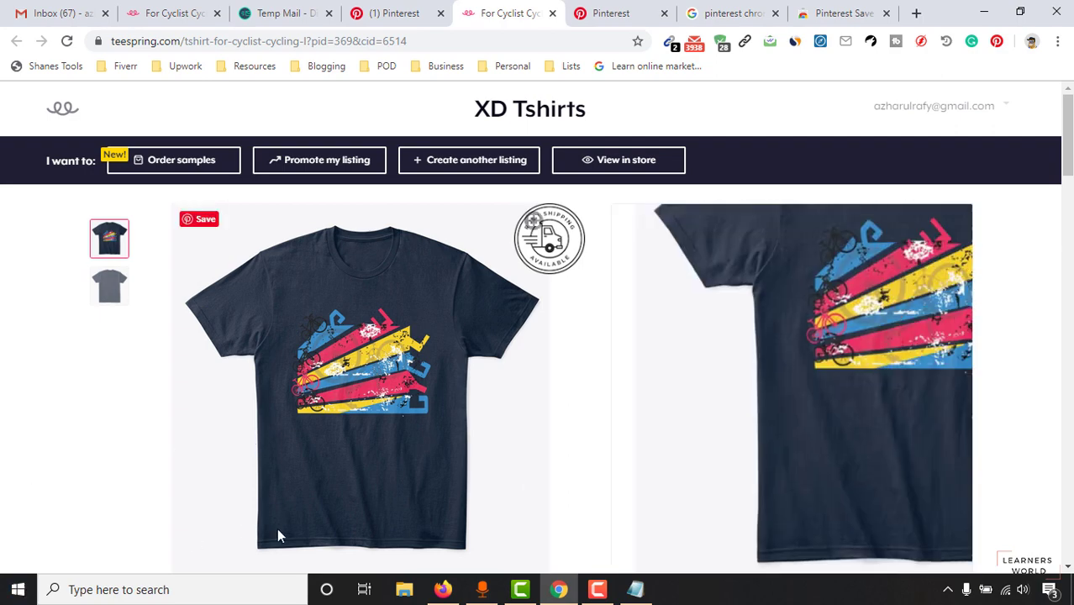
pyautogui.click(203, 221)
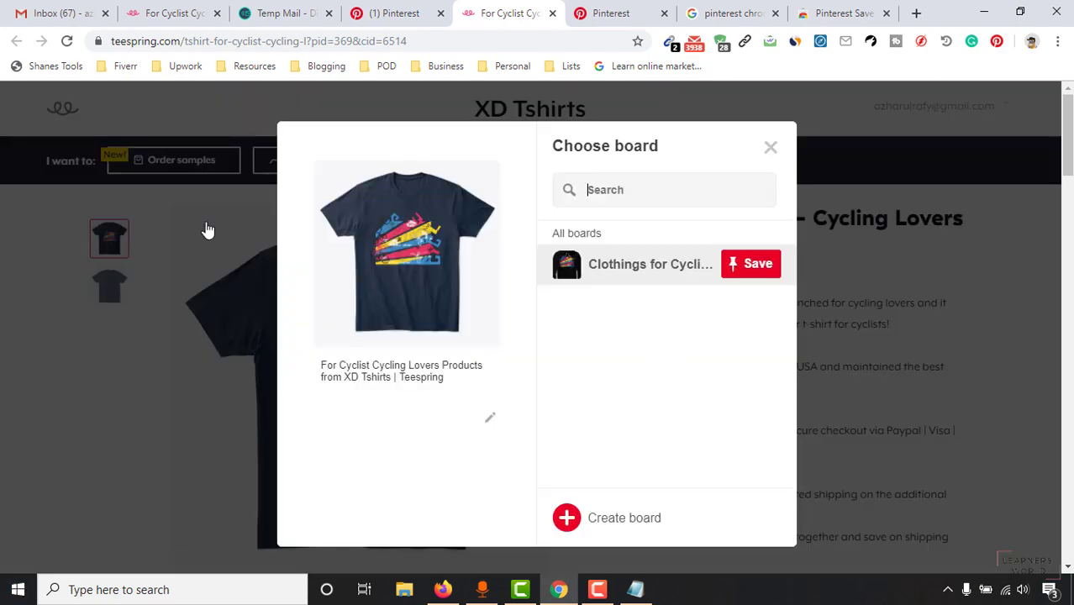
# Step: Save the navy tee image to Clothings for Cyclists using the Pinterest Save Button extension
pyautogui.click(770, 150)
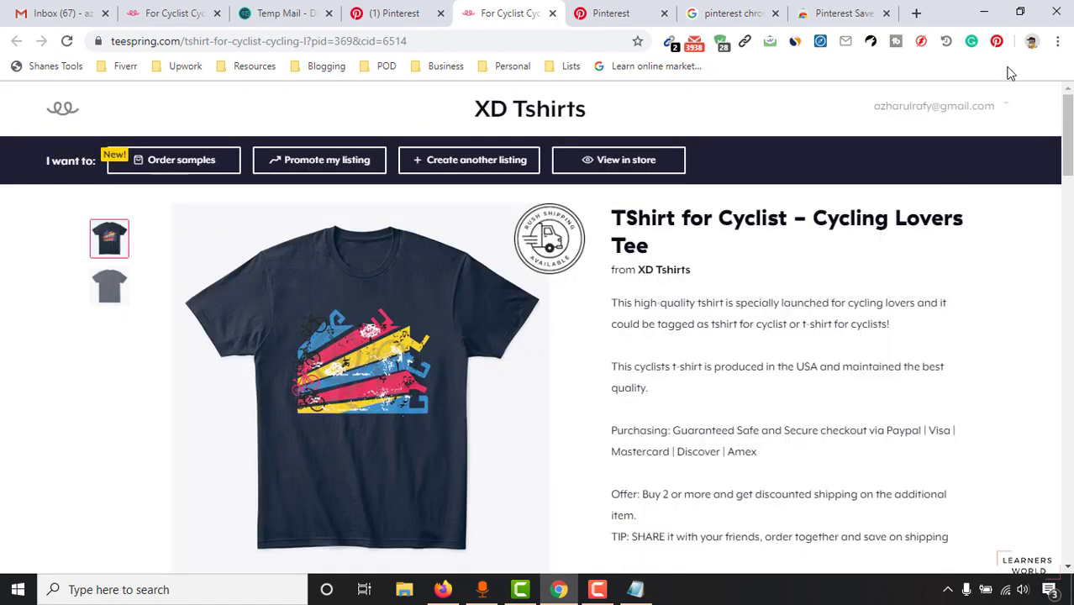
pyautogui.click(996, 46)
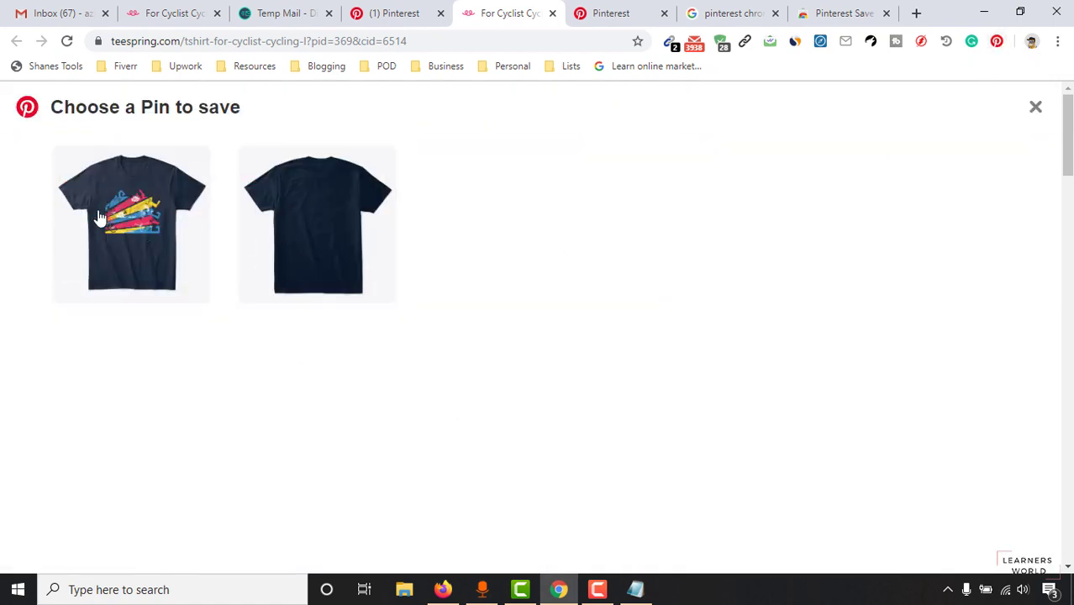
pyautogui.click(103, 241)
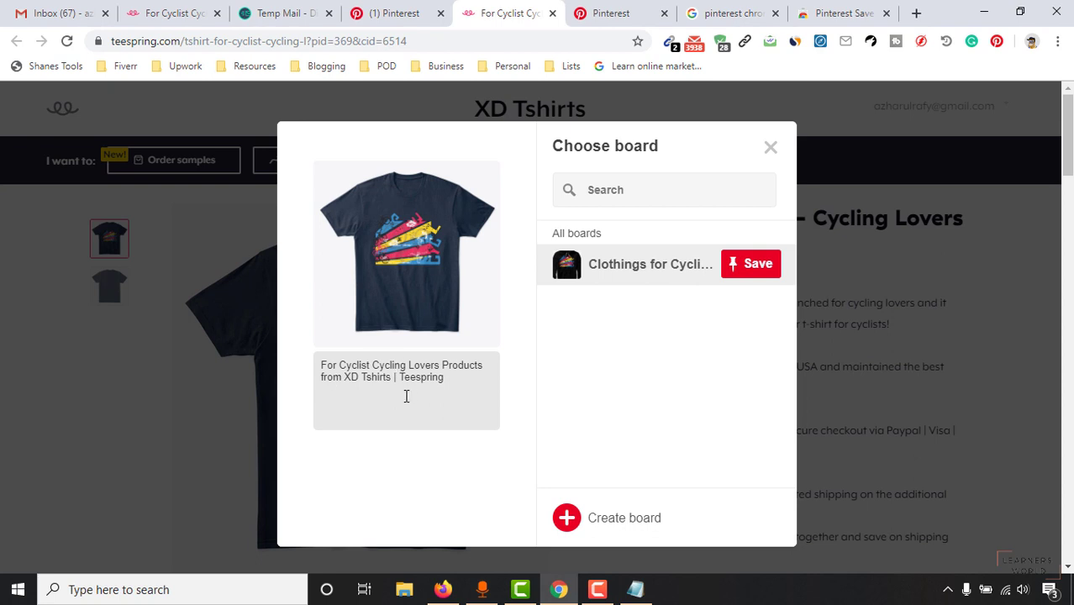
pyautogui.moveTo(343, 358); pyautogui.dragTo(463, 372)
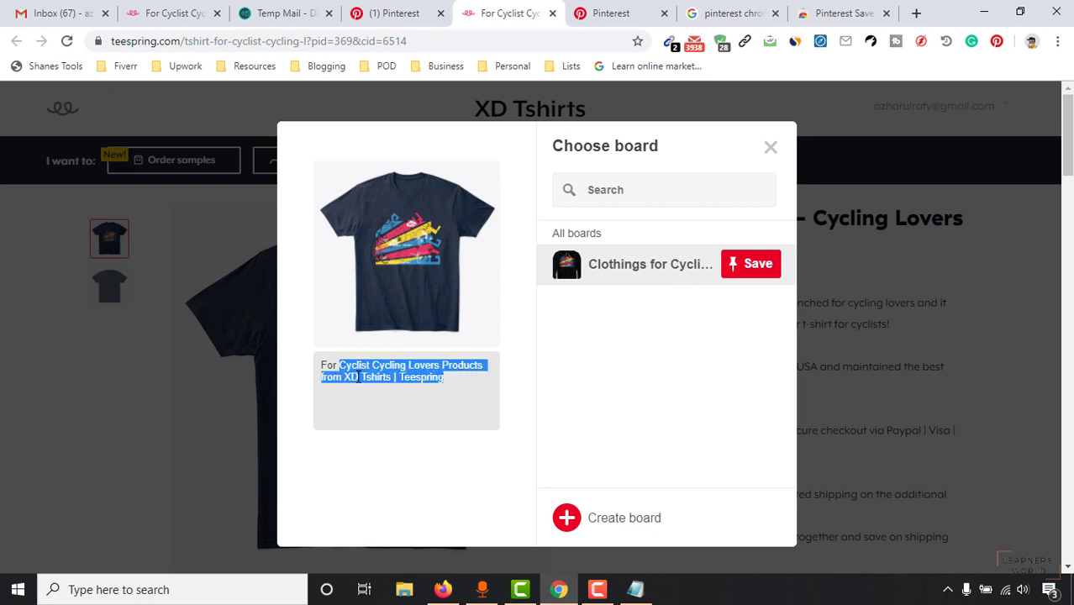
pyautogui.moveTo(323, 366); pyautogui.dragTo(385, 373)
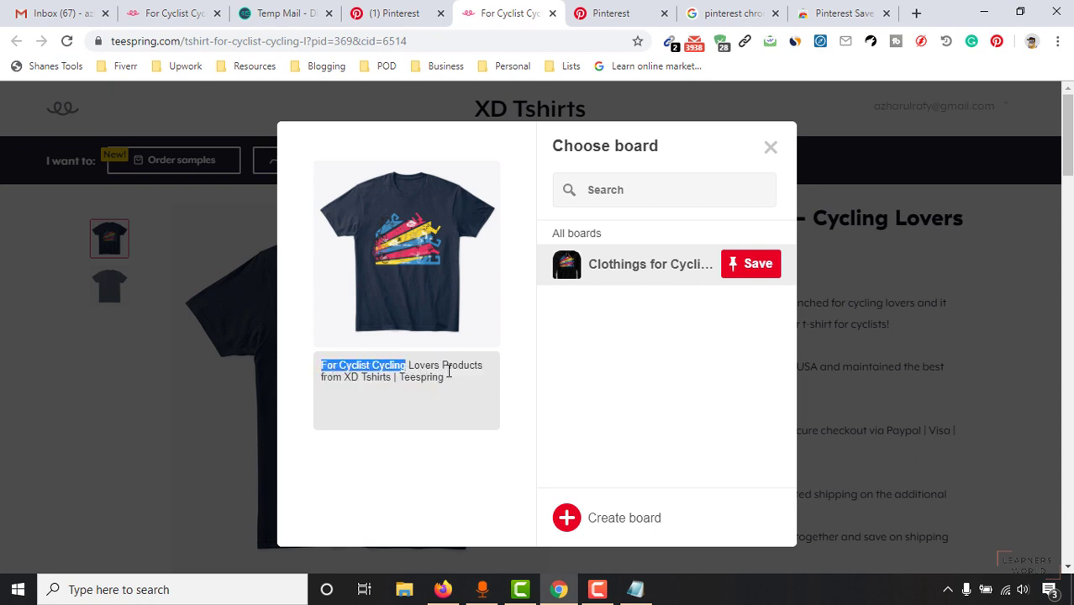
pyautogui.doubleClick(412, 377)
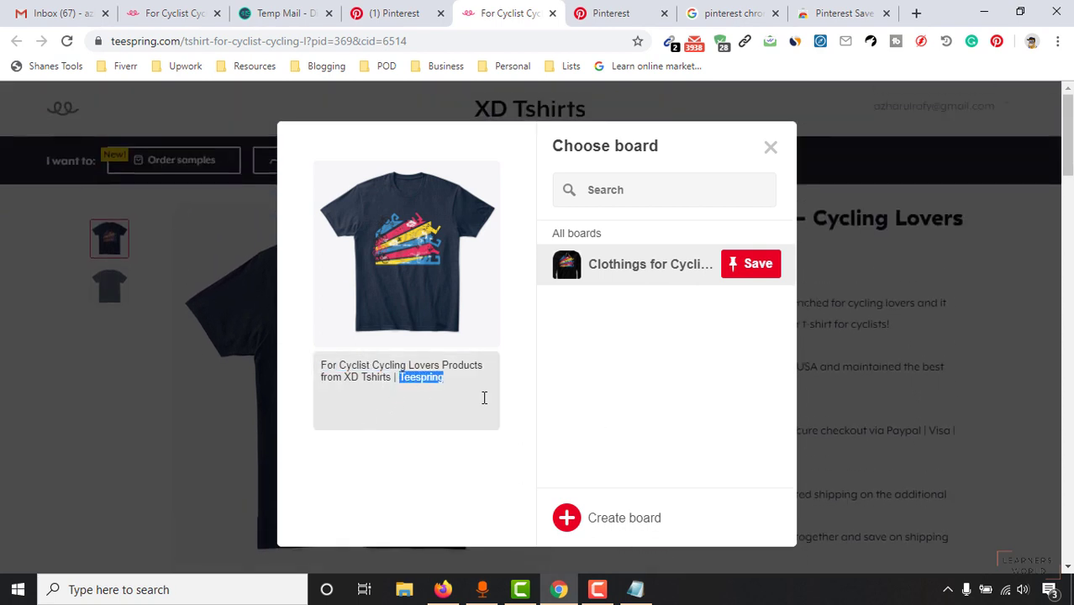
pyautogui.click(606, 521)
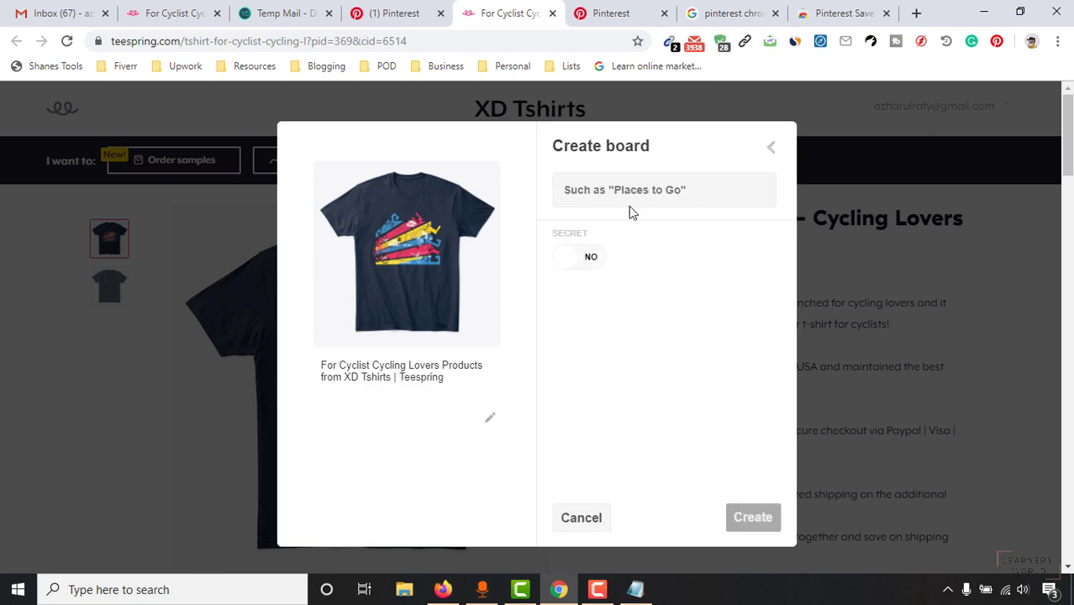
pyautogui.click(769, 152)
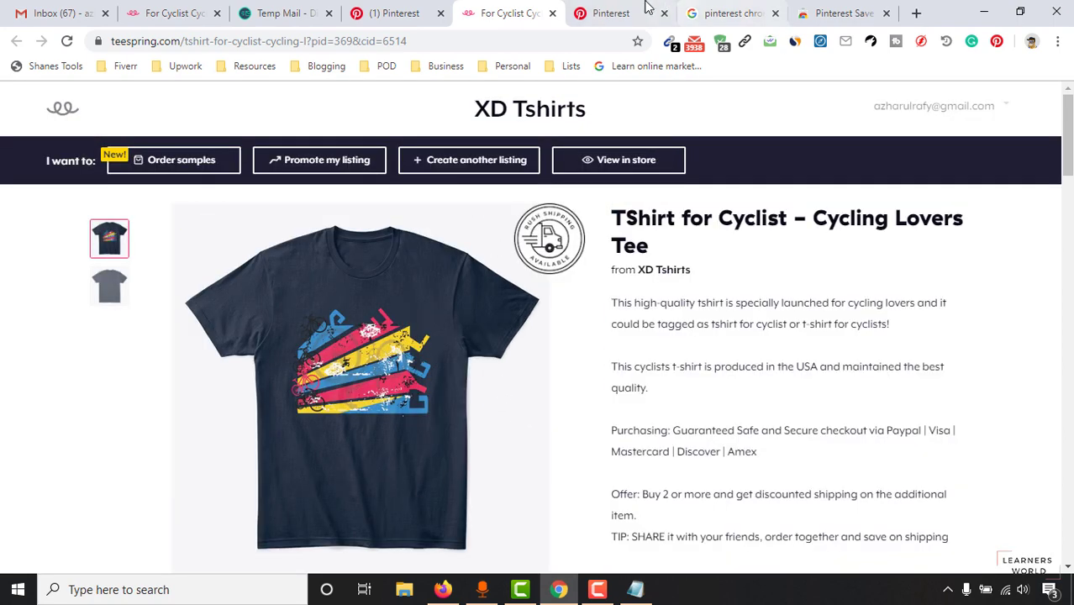
pyautogui.click(391, 12)
# Step: Reload the board and open the navy tee pin's edit form
pyautogui.click(67, 40)
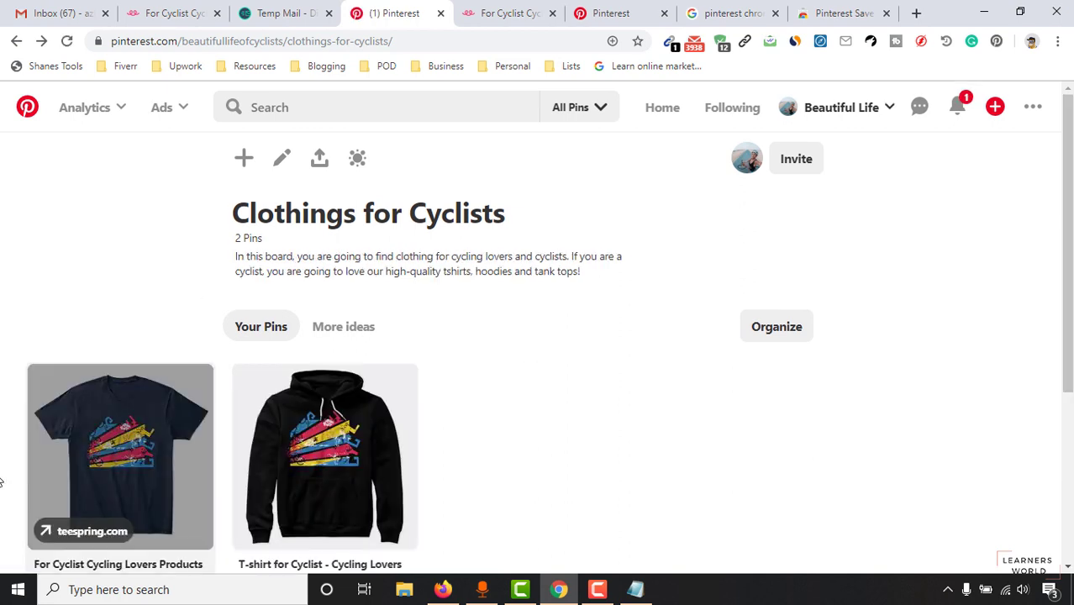
pyautogui.scroll(-2, 110, 403)
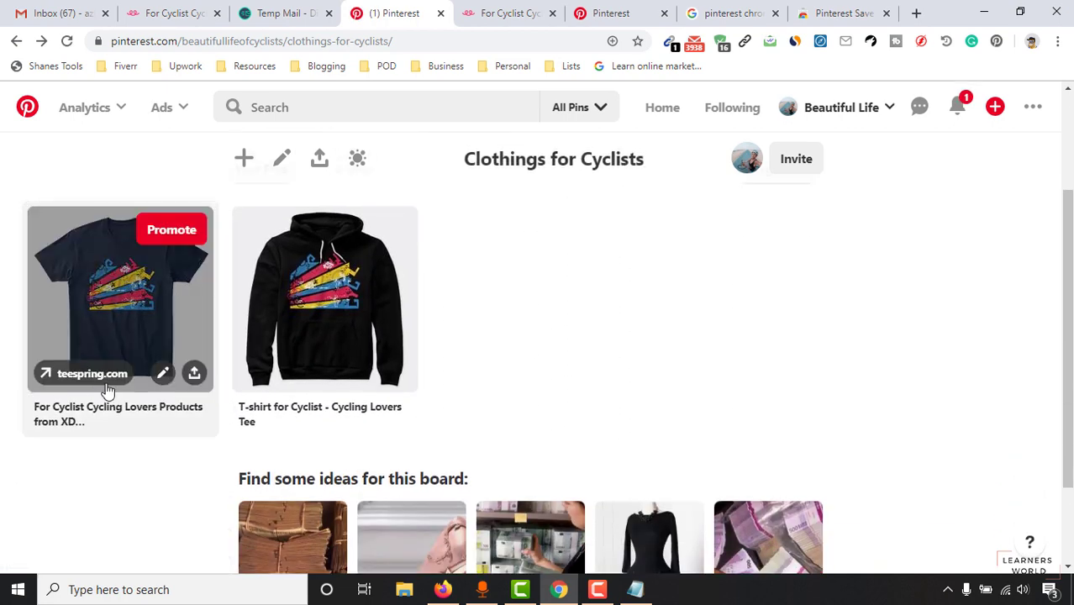
pyautogui.click(160, 375)
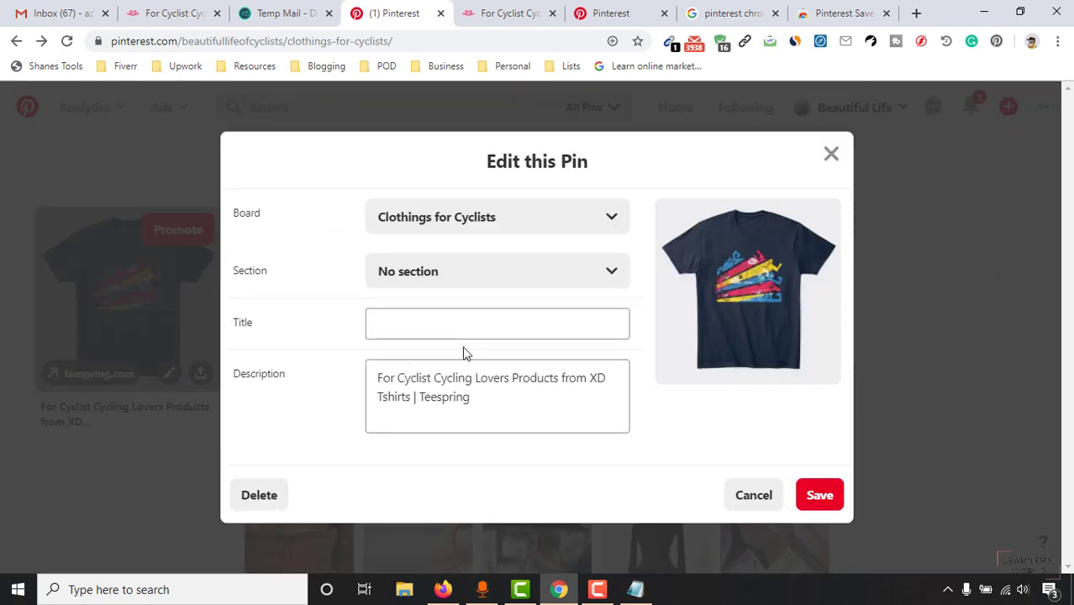
pyautogui.click(447, 320)
# Step: Title the navy tee pin 'Tshirt for Cyclists' and save it
pyautogui.moveTo(490, 392); pyautogui.dragTo(539, 371)
pyautogui.click(382, 376)
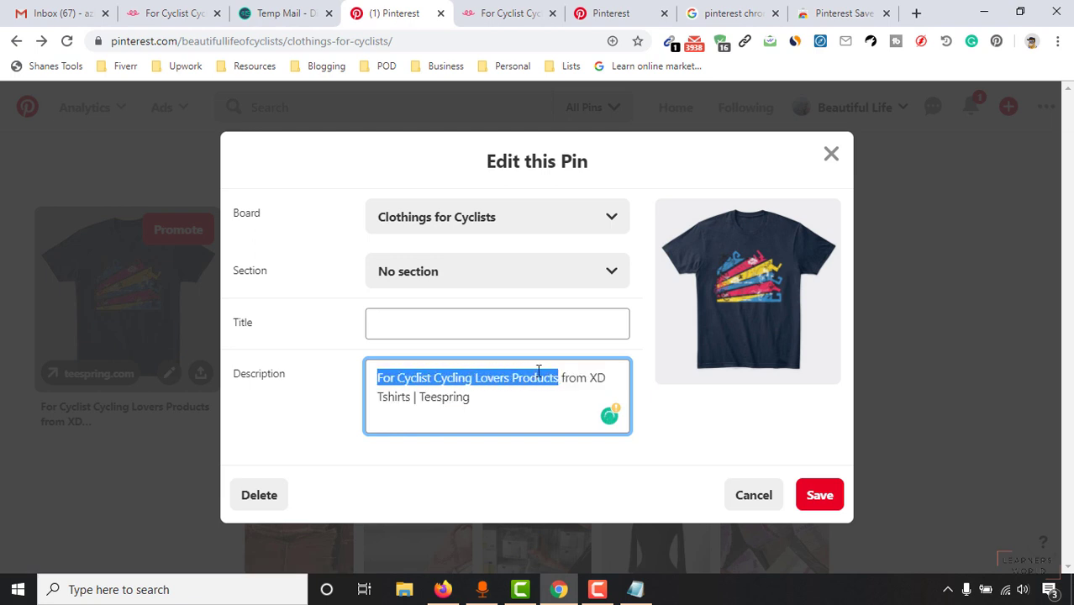
pyautogui.hotkey('ctrl', 'c')
pyautogui.click(515, 320)
pyautogui.hotkey('ctrl', 'v')
pyautogui.moveTo(380, 324); pyautogui.dragTo(716, 313)
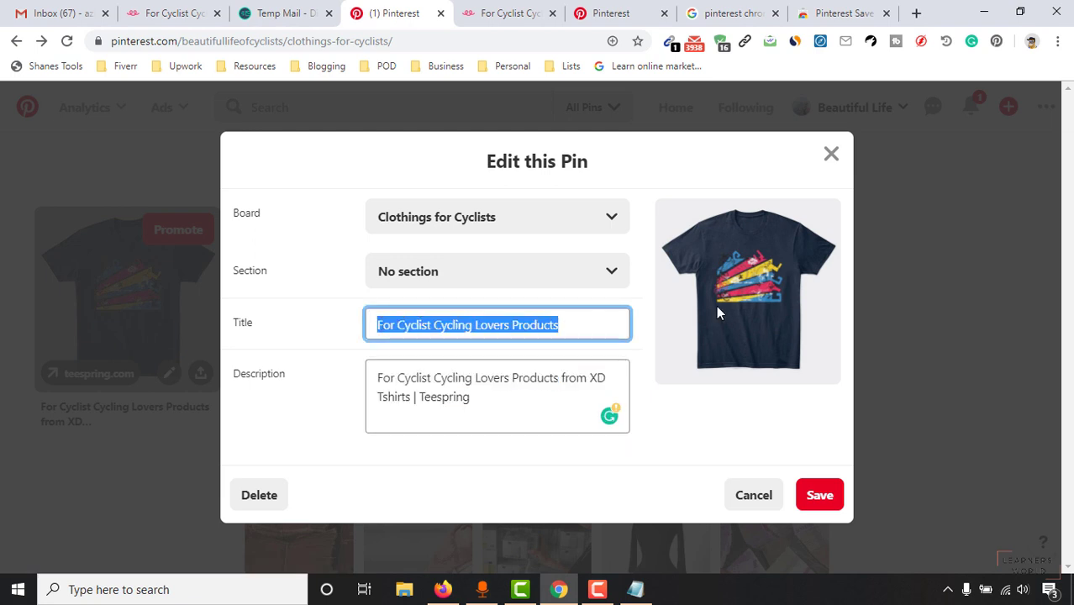
pyautogui.write('Tshirt for Cyclists')
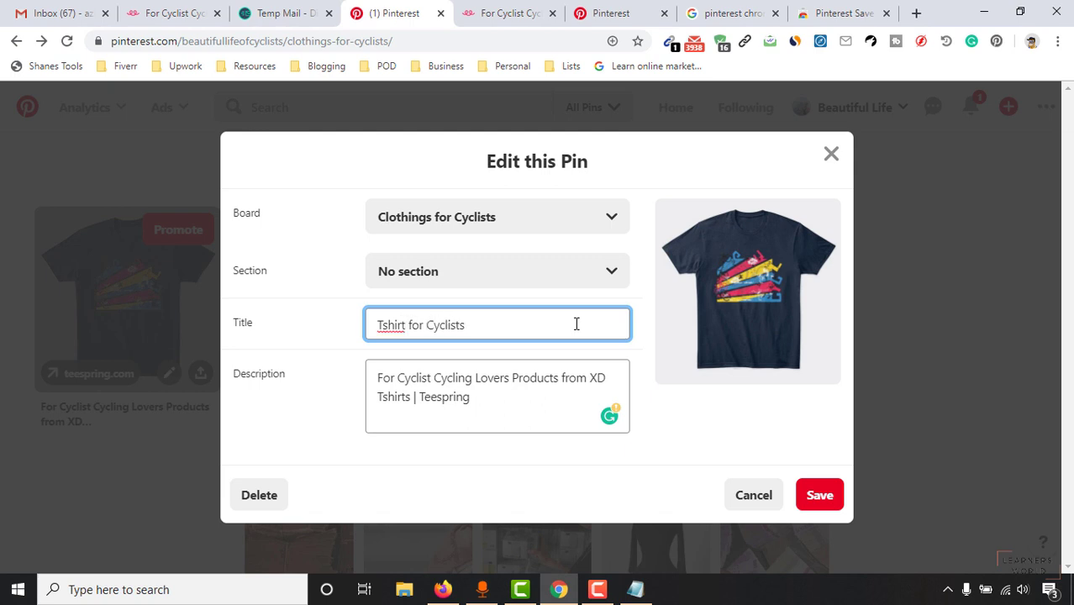
pyautogui.click(509, 408)
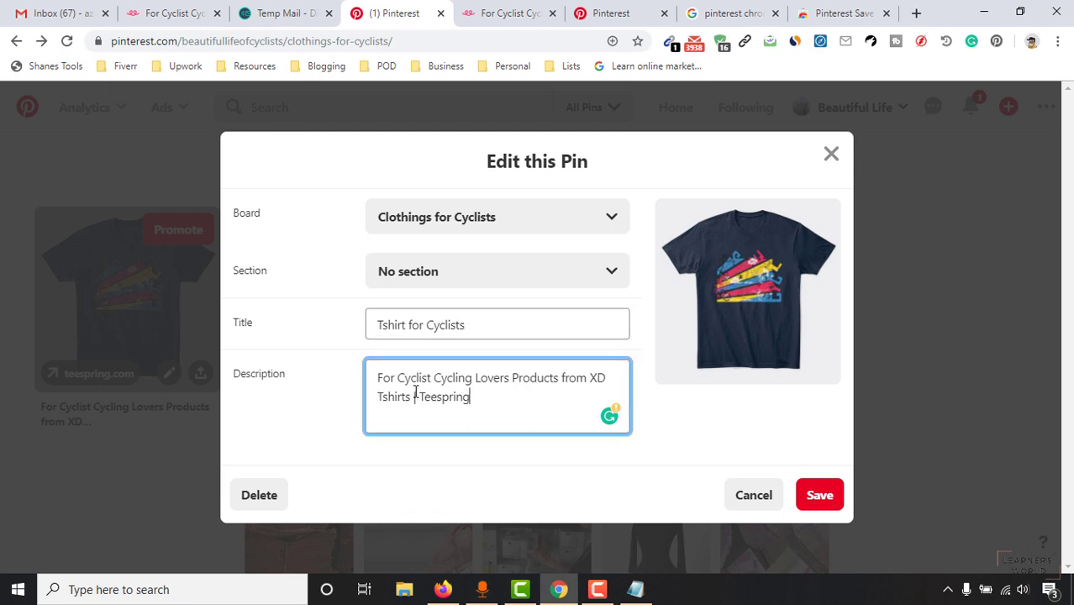
pyautogui.press('Return')
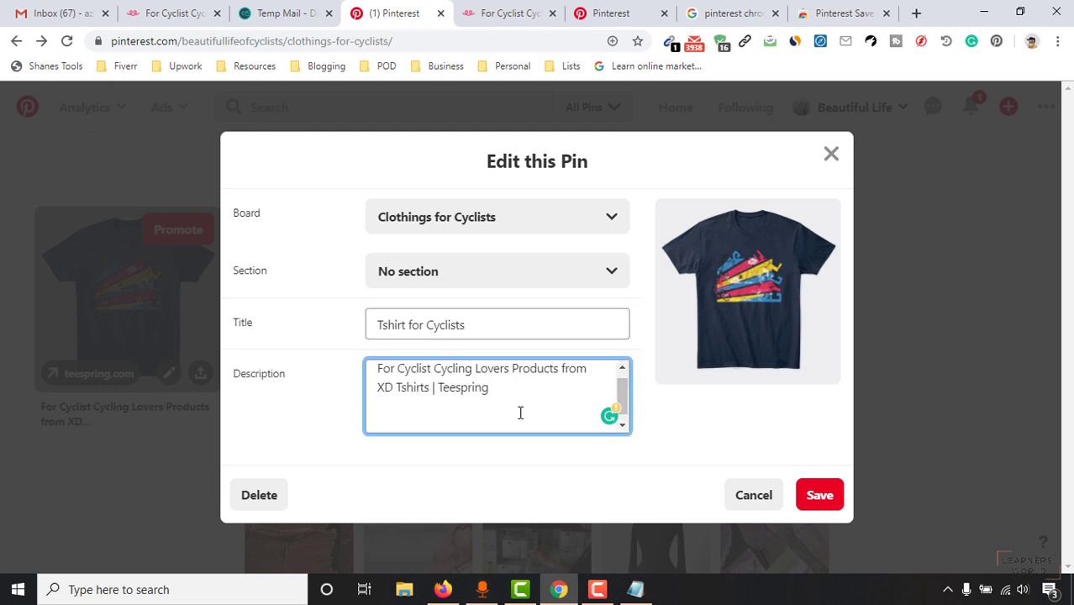
pyautogui.press('BackSpace')
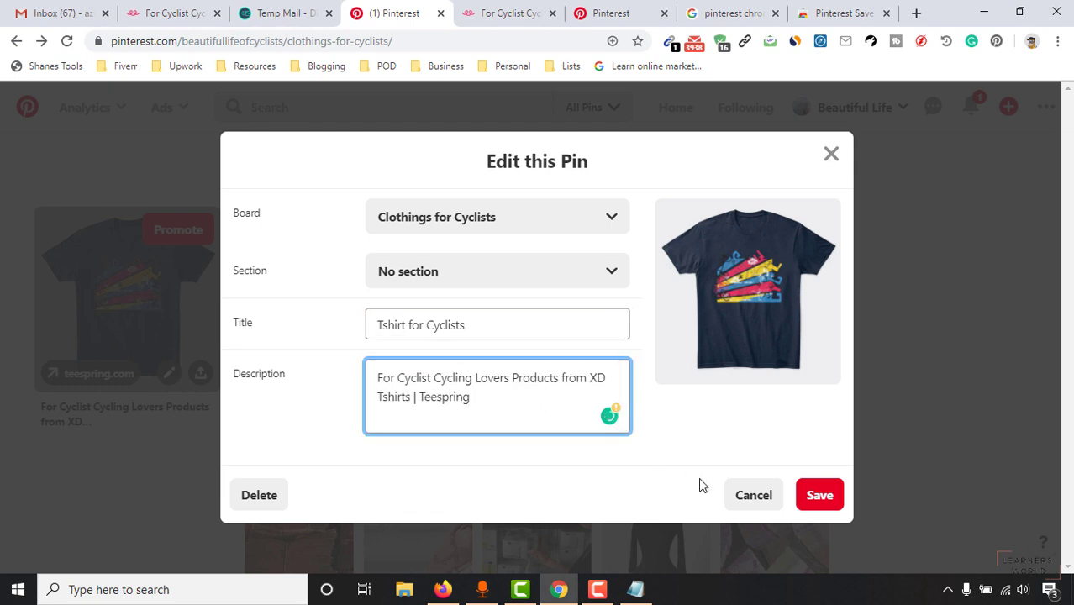
pyautogui.click(837, 492)
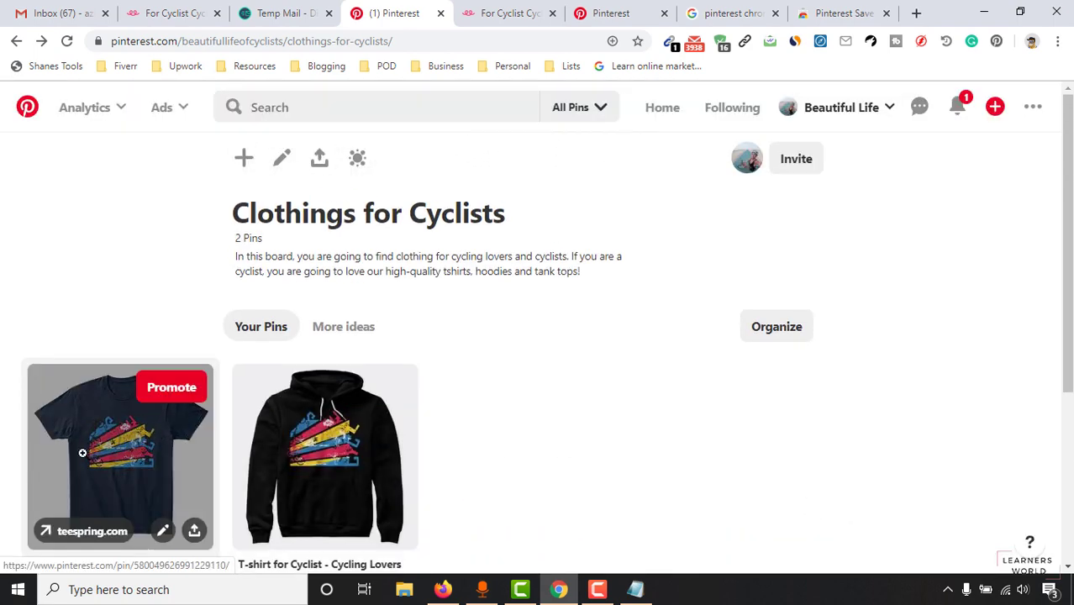
# Step: Open the Tshirt for Cyclists pin and follow its link to Teespring
pyautogui.click(82, 453)
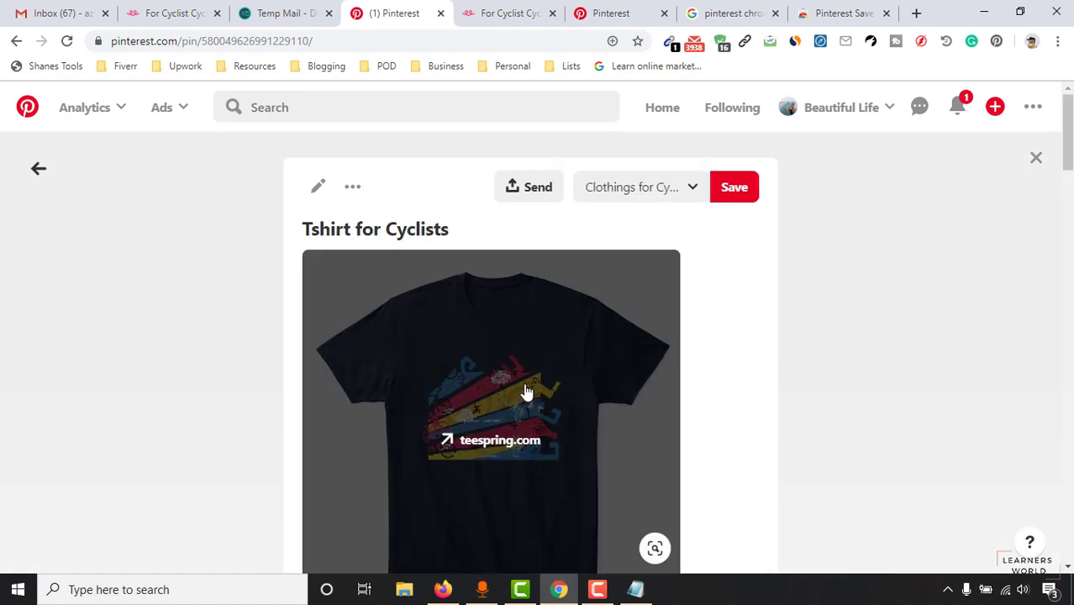
pyautogui.click(526, 393)
pyautogui.click(383, 8)
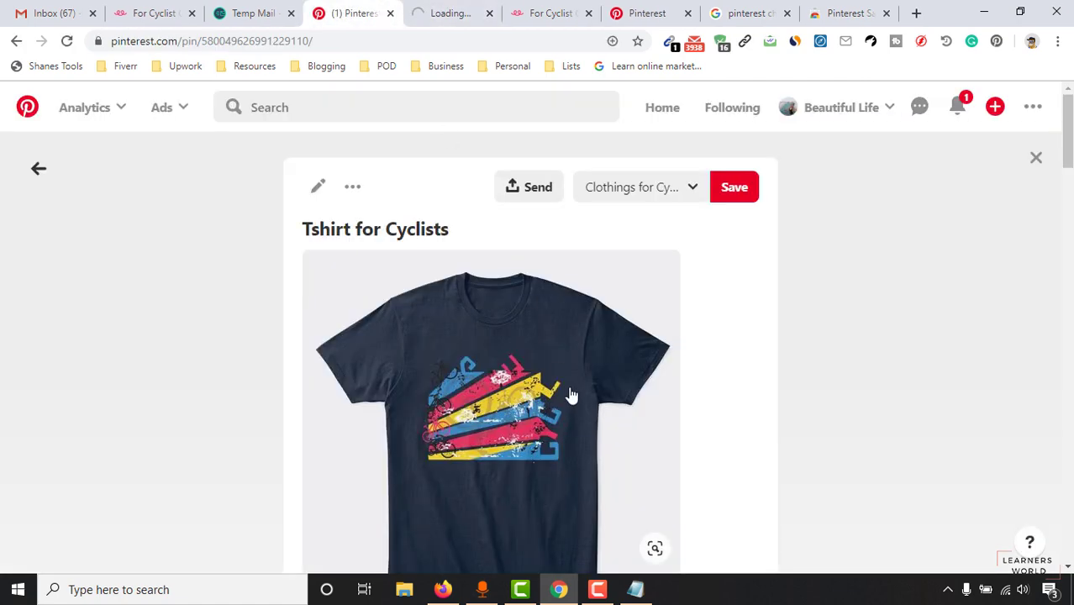
pyautogui.scroll(-12, 576, 391)
pyautogui.scroll(8, 594, 383)
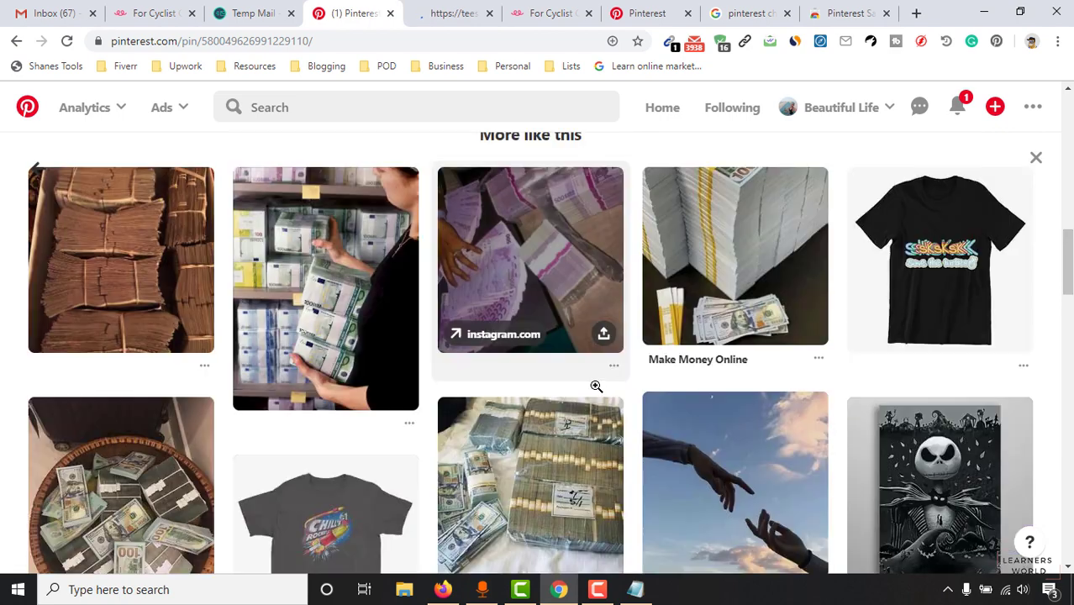
pyautogui.scroll(10, 486, 336)
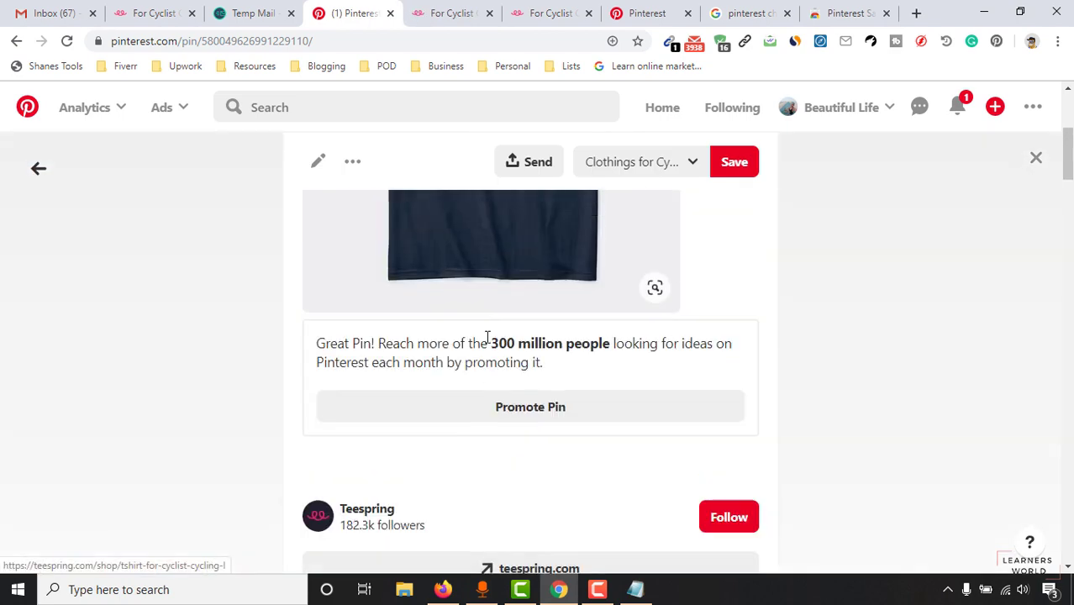
# Step: Switch to the Teespring tab showing the navy cycling tee
pyautogui.hotkey('ctrl', 'Tab')
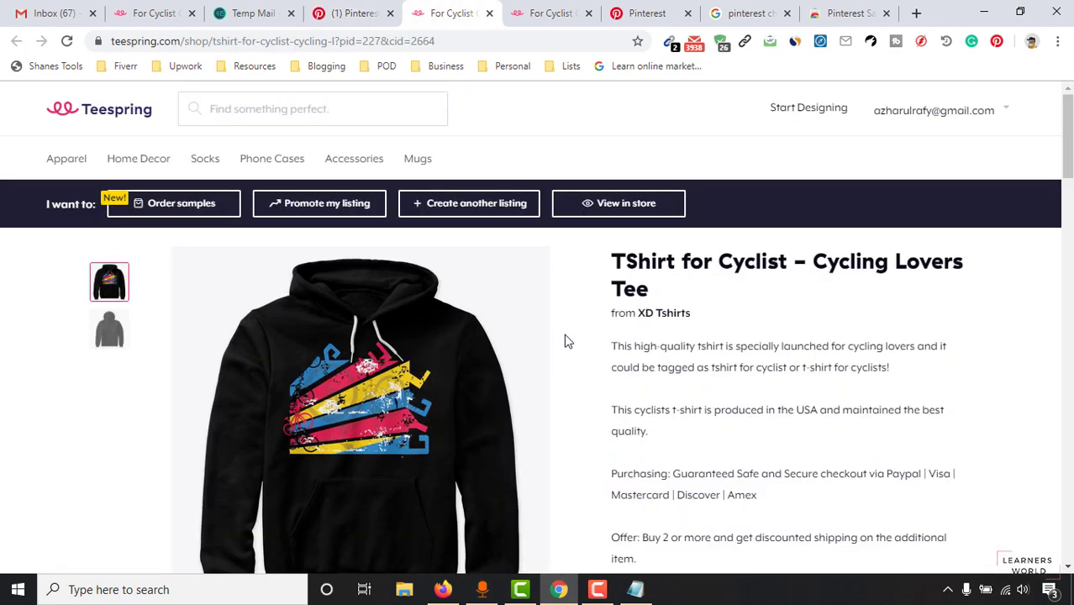
pyautogui.click(511, 12)
pyautogui.click(490, 11)
pyautogui.click(514, 12)
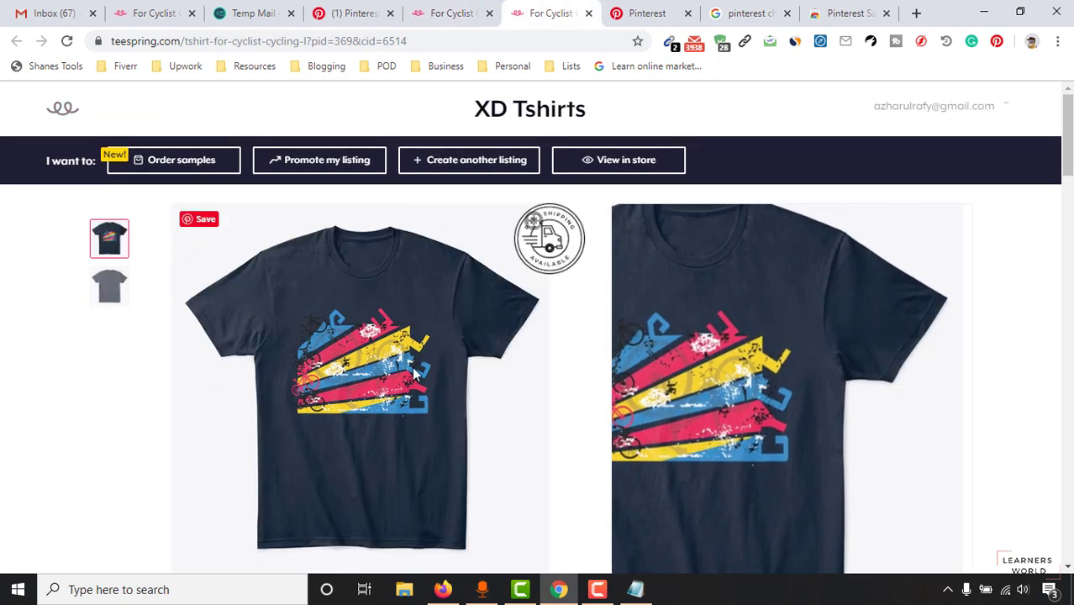